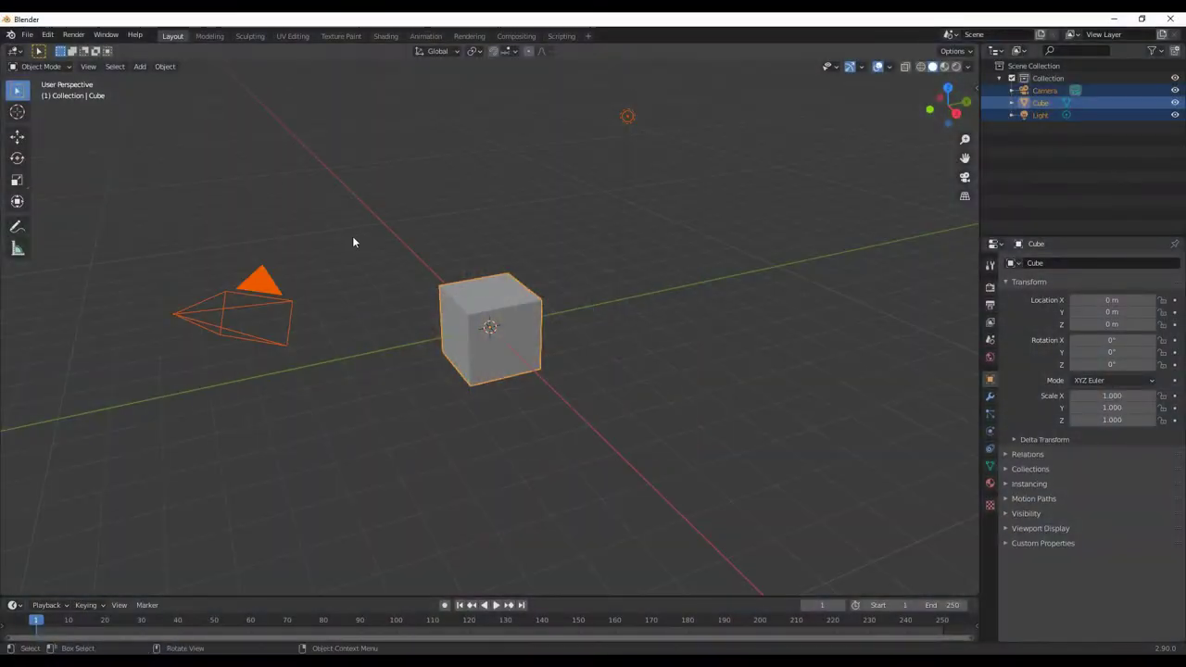
Clear the default scene, add a cylinder and flatten it on Z into a disc
key("Delete")
left_click(139, 66)
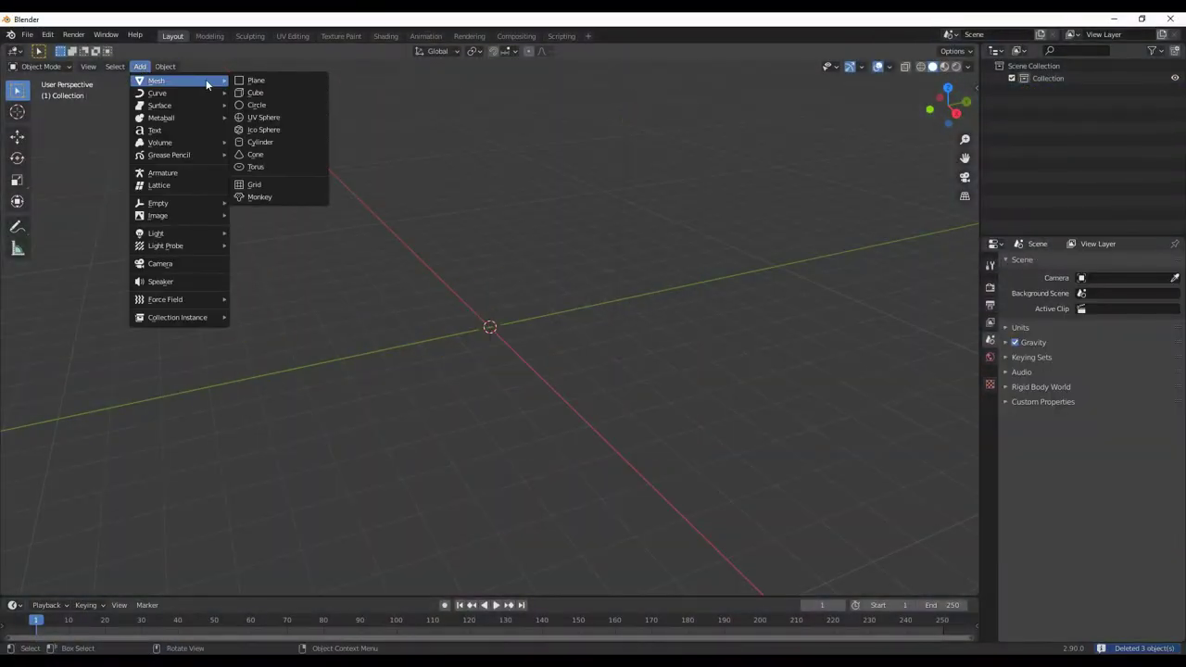
left_click(278, 144)
left_click(74, 585)
left_click(65, 414)
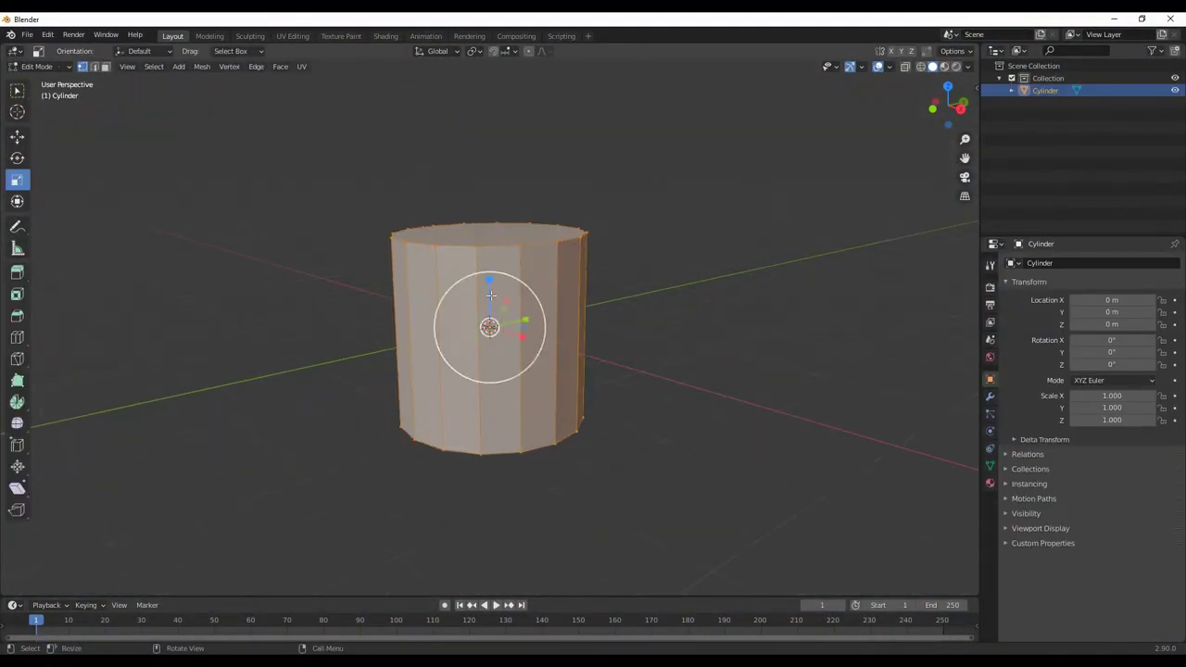
key("s")
key("z")
left_click(661, 320)
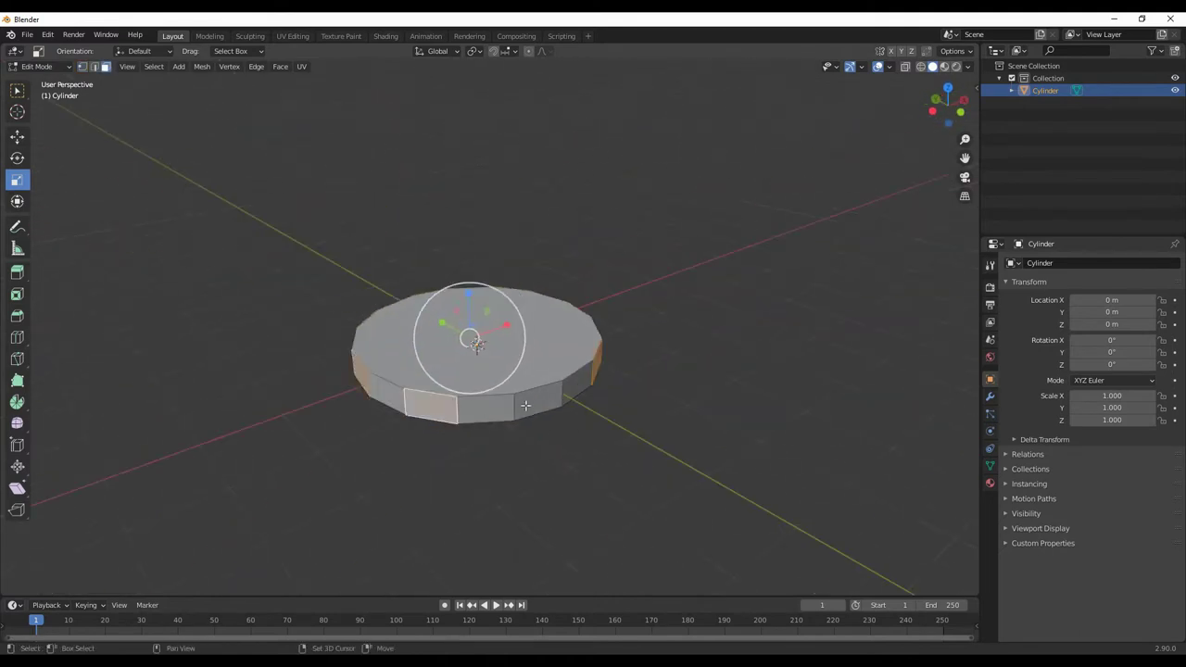
Extrude and scale eight teeth from alternate rim faces, then start rotating them in top view
middle_click_drag(525, 405, 665, 484, "alt")
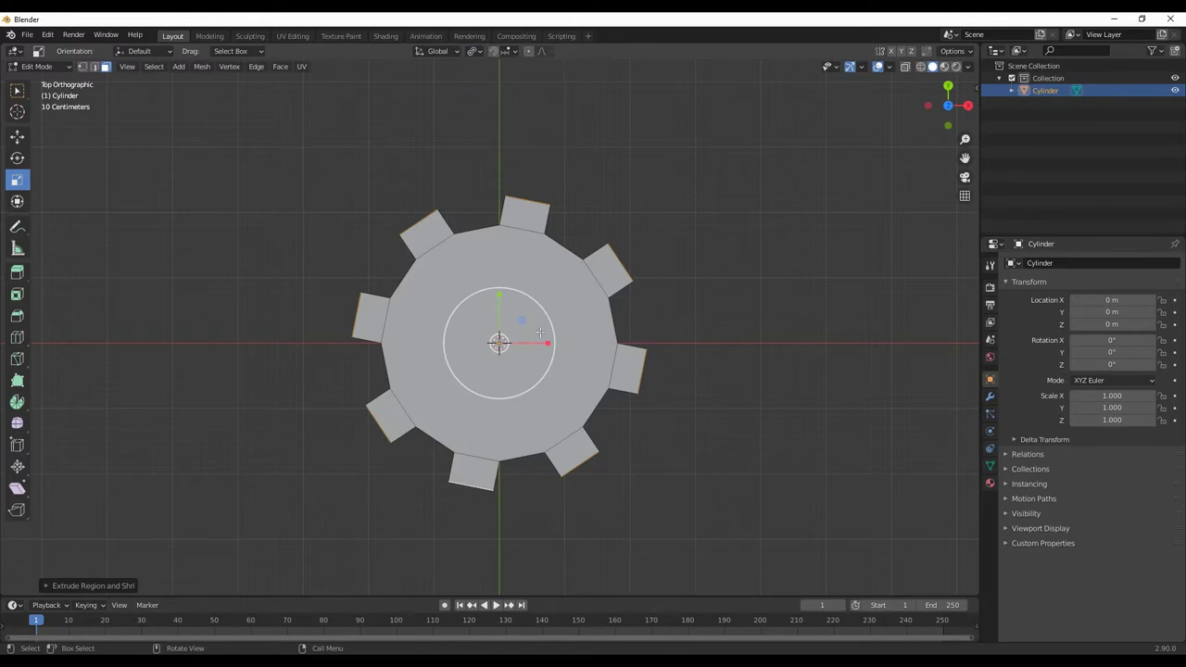
left_click(497, 310)
middle_click_drag(496, 311, 498, 339)
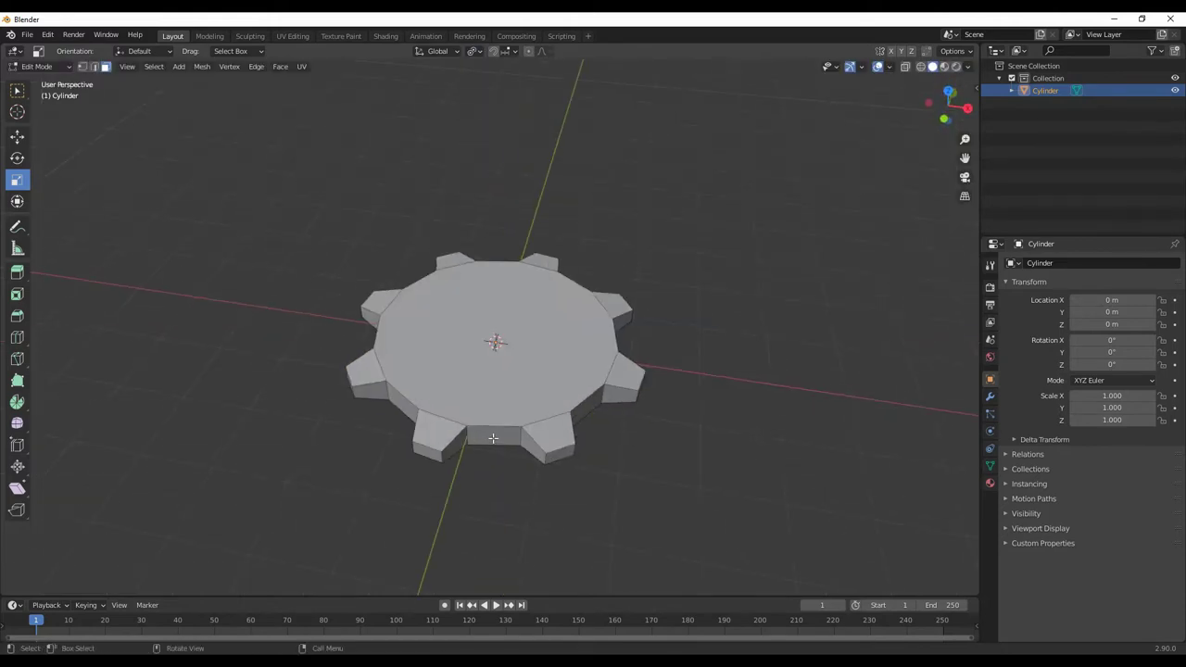
middle_click_drag(543, 447, 455, 394)
key("KP_7")
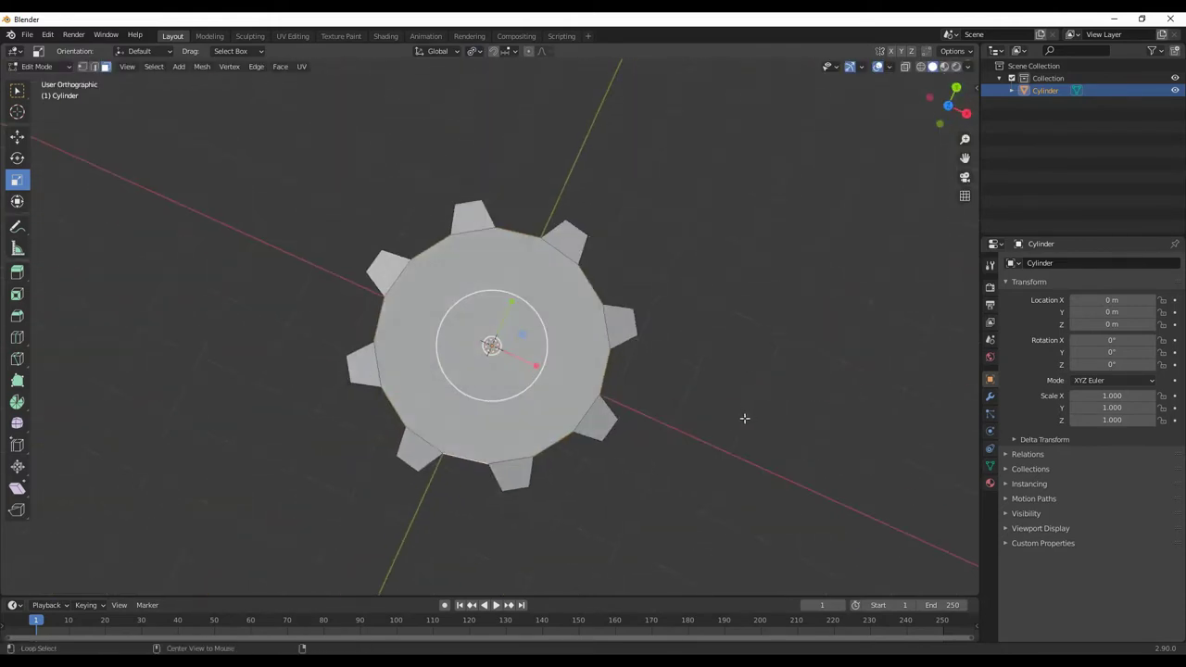
key("s")
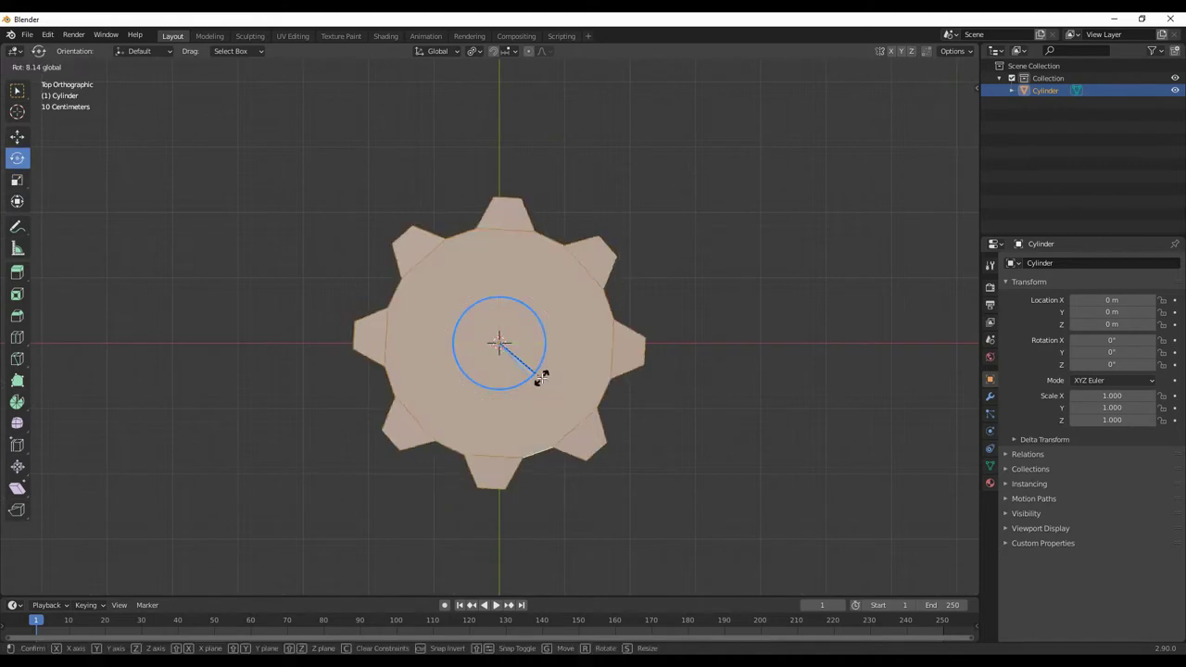
Inset the gear's centre top face and make its loop a perfect circle with LoopTools
left_click(522, 382)
mouse_move(522, 383)
middle_mouse_down()
mouse_move(670, 366)
mouse_move(747, 407)
mouse_move(583, 388)
mouse_move(640, 408)
mouse_move(671, 377)
middle_mouse_up()
left_click(593, 388)
key("i")
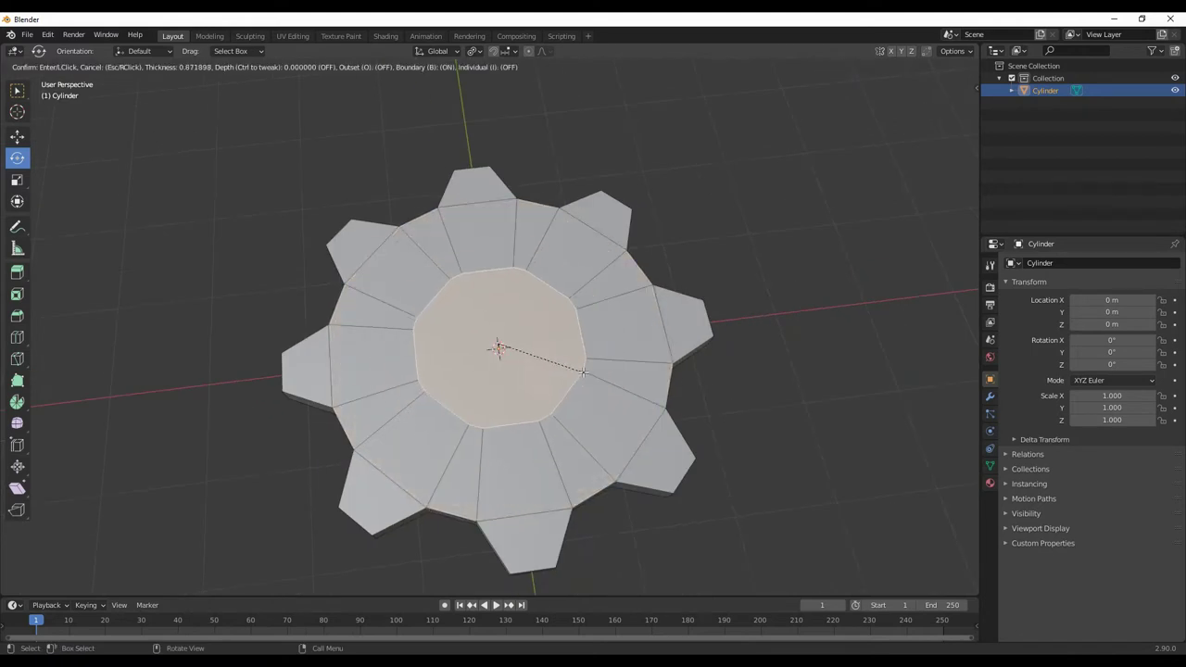
left_click(567, 365)
right_click(649, 242)
left_click(747, 246)
key("KP_7")
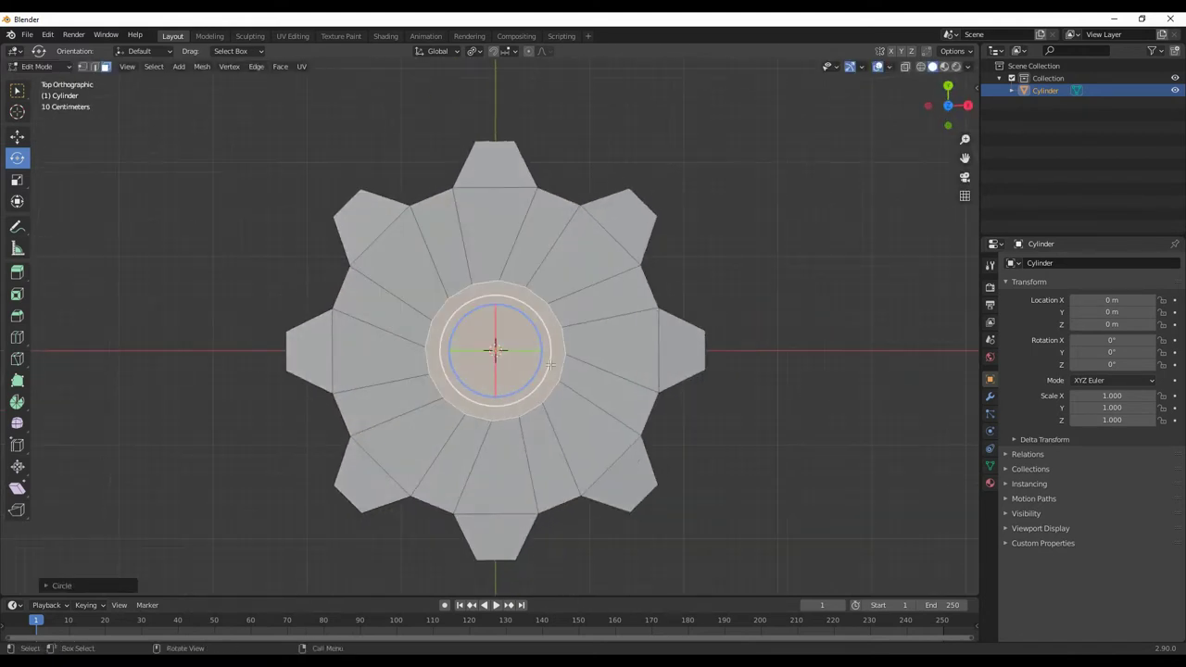
key("Escape")
Inset the round centre again and sink it into a sloped axle hole, then return to Object Mode
mouse_move(532, 374)
middle_mouse_down()
mouse_move(604, 373)
mouse_move(817, 328)
middle_mouse_up()
key("alt+a")
left_click(581, 367)
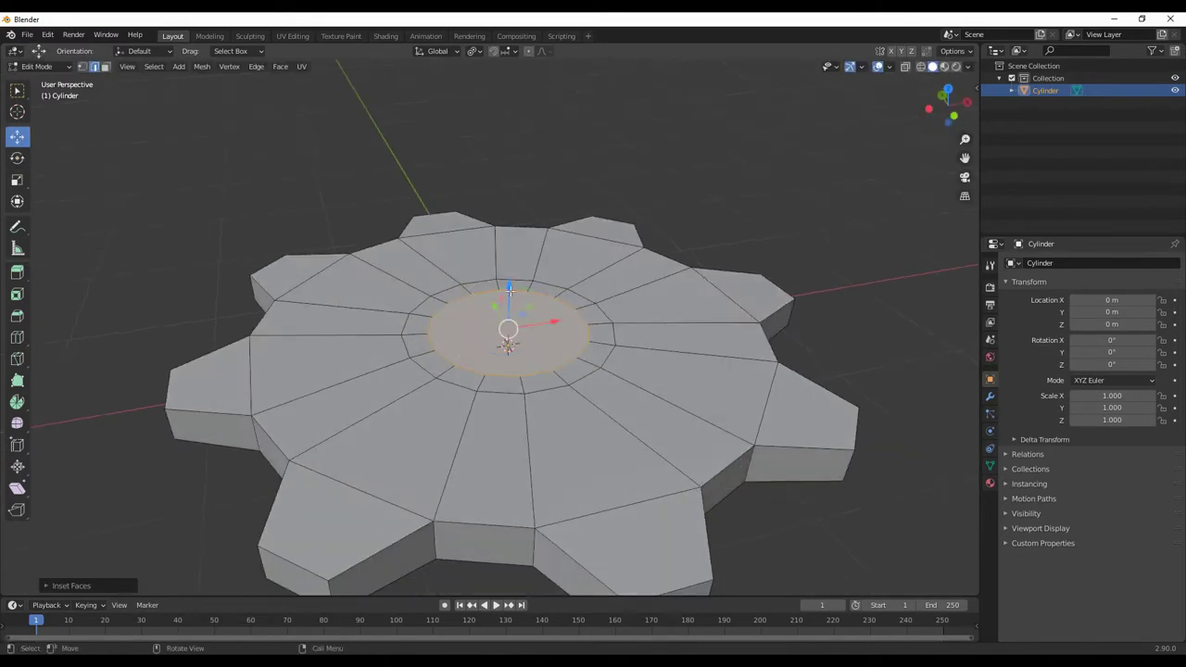
left_click(509, 271)
mouse_move(510, 271)
middle_mouse_down()
mouse_move(586, 373)
mouse_move(522, 300)
middle_mouse_up()
left_click(561, 371)
mouse_move(550, 347)
middle_mouse_down()
mouse_move(606, 352)
mouse_move(587, 315)
mouse_move(735, 323)
mouse_move(760, 389)
mouse_move(747, 336)
middle_mouse_up()
key("Tab")
scroll(747, 336, "down", 3)
middle_click_drag(707, 429, 686, 408)
Add a 24-vertex cylinder, move it beside the gear along X and flatten it into a thin disc
left_click(139, 66)
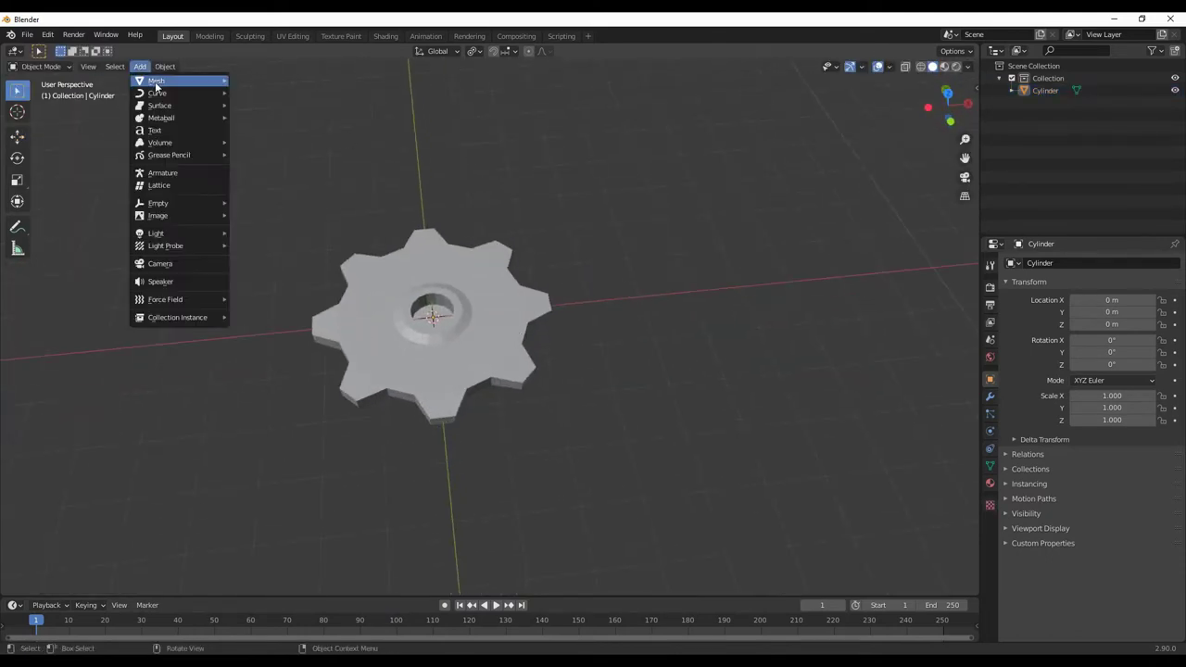
left_click(260, 144)
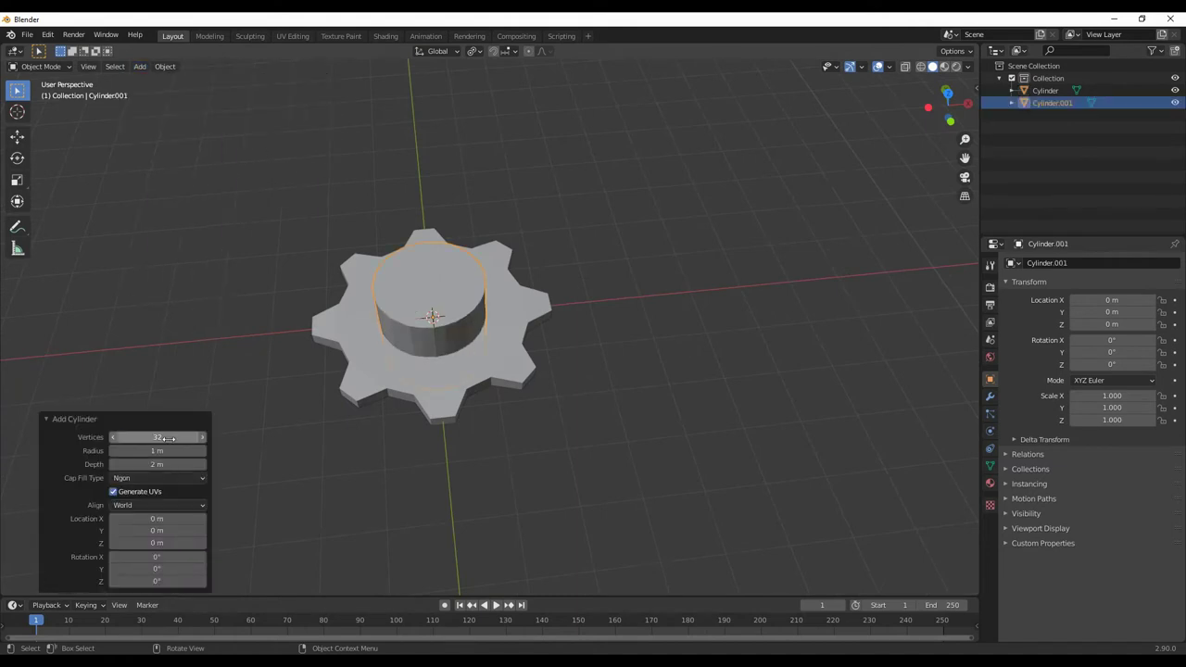
key("Return")
middle_click_drag(535, 383, 568, 388)
key("g")
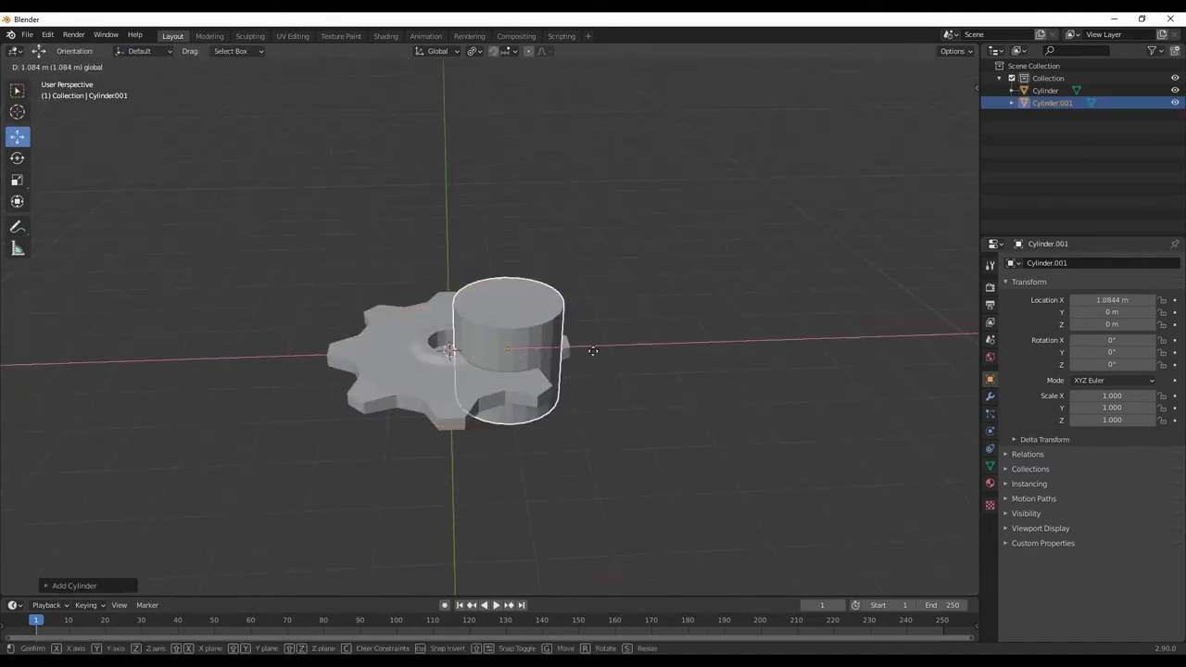
left_click(548, 364)
key("KP_Decimal")
key("Tab")
left_click_drag(546, 364, 485, 311)
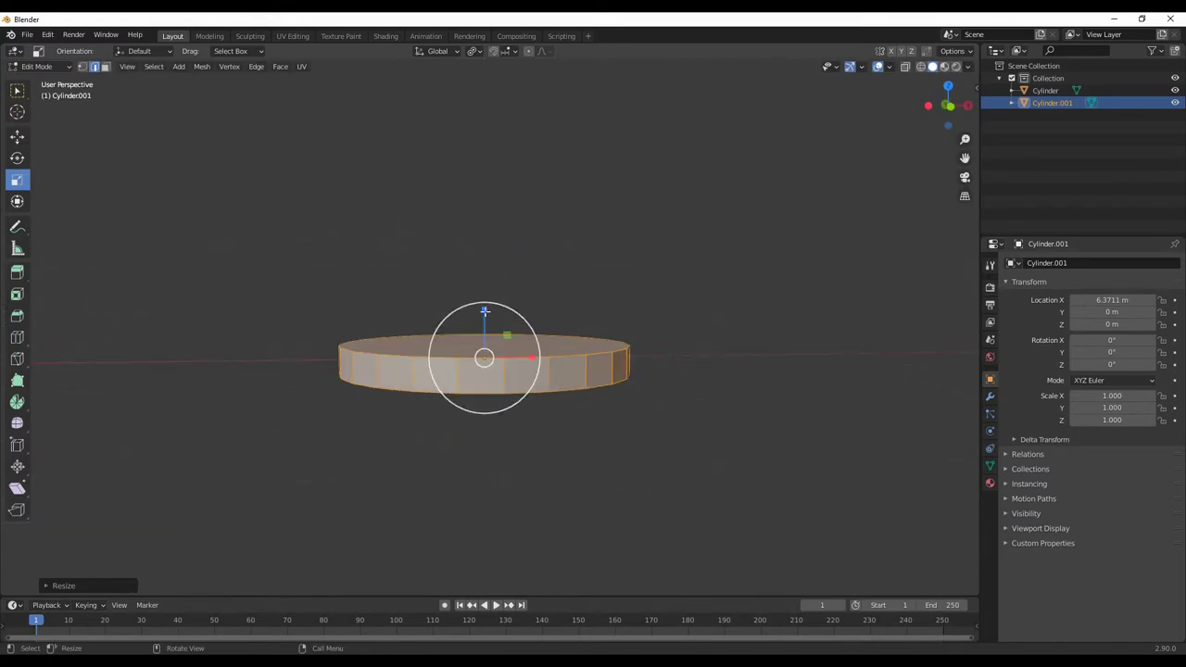
Extrude twelve small scaled teeth from alternate side faces and select the disc's top face
middle_click_drag(606, 407, 562, 370)
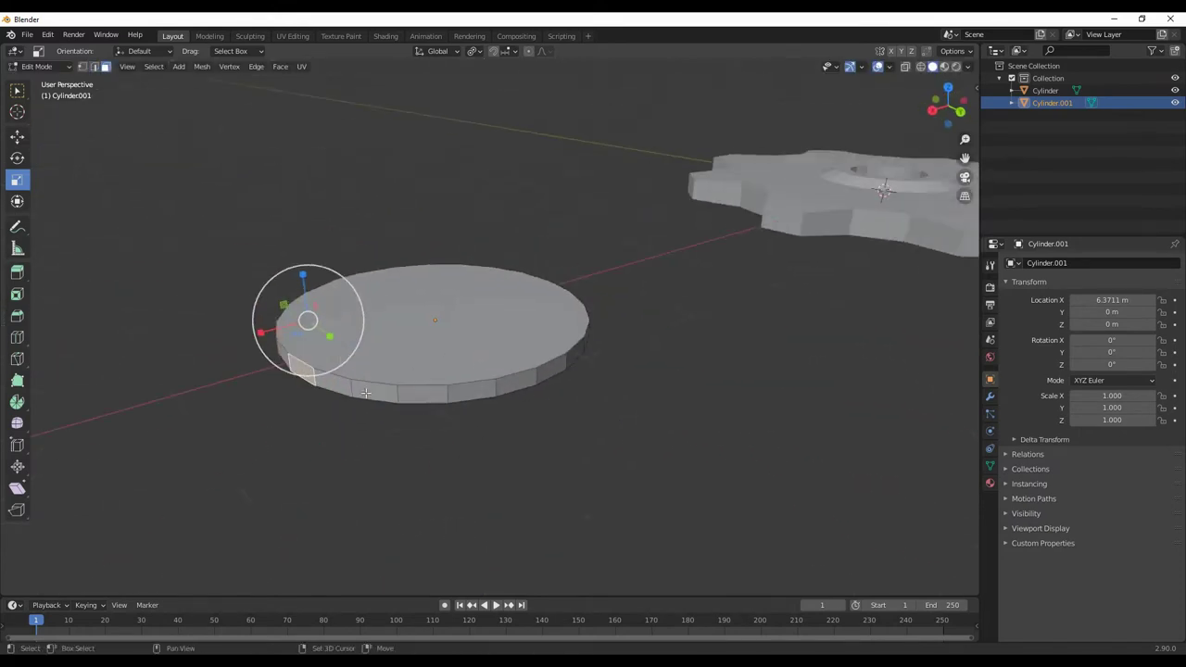
left_click(562, 370, "alt")
key("KP_7")
key("alt+e")
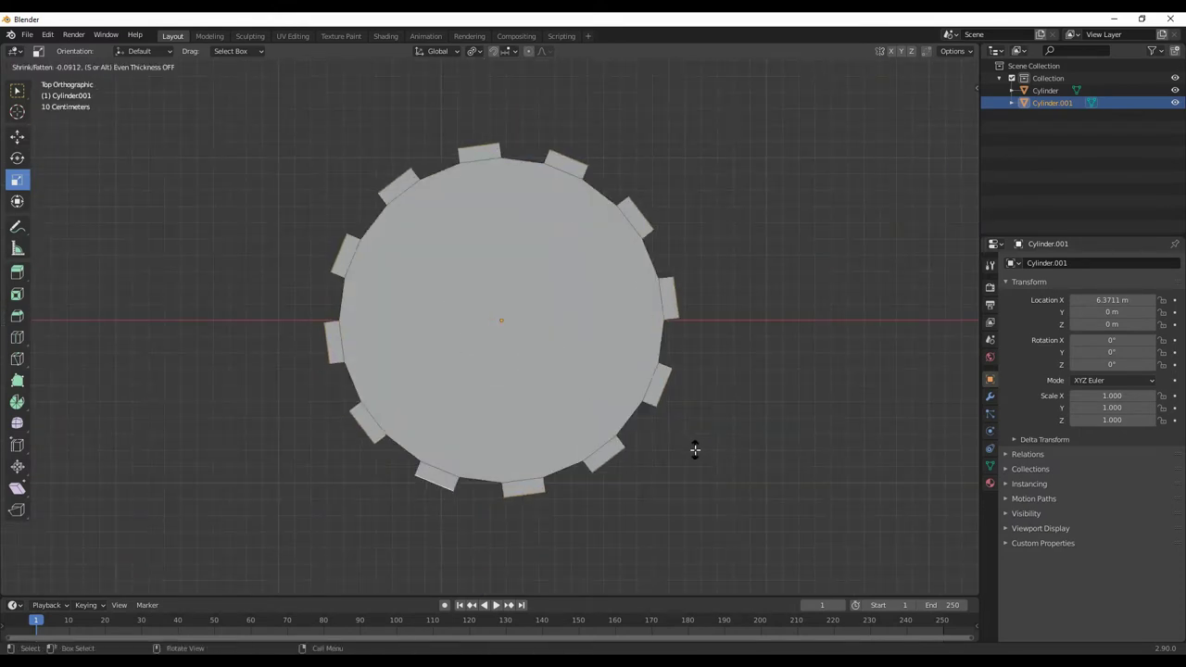
left_click(521, 295)
middle_click_drag(521, 295, 474, 127)
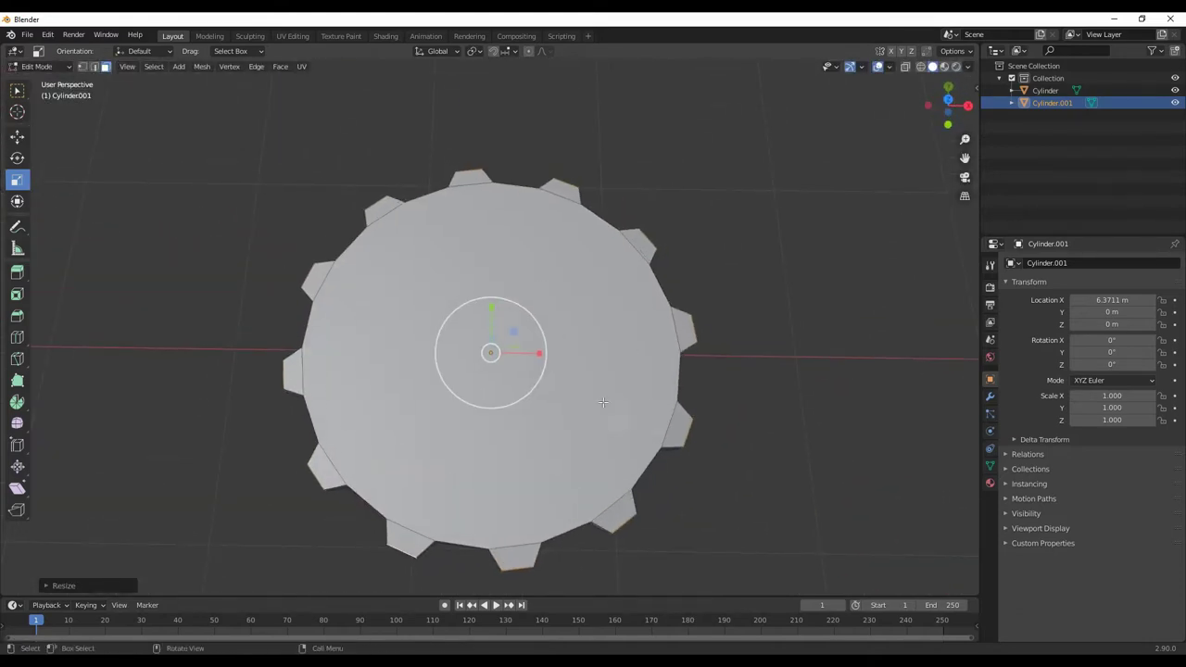
left_click(603, 402)
Inset the top face, delete its centre to leave a ring, and flatten the vertices to one level
key("i")
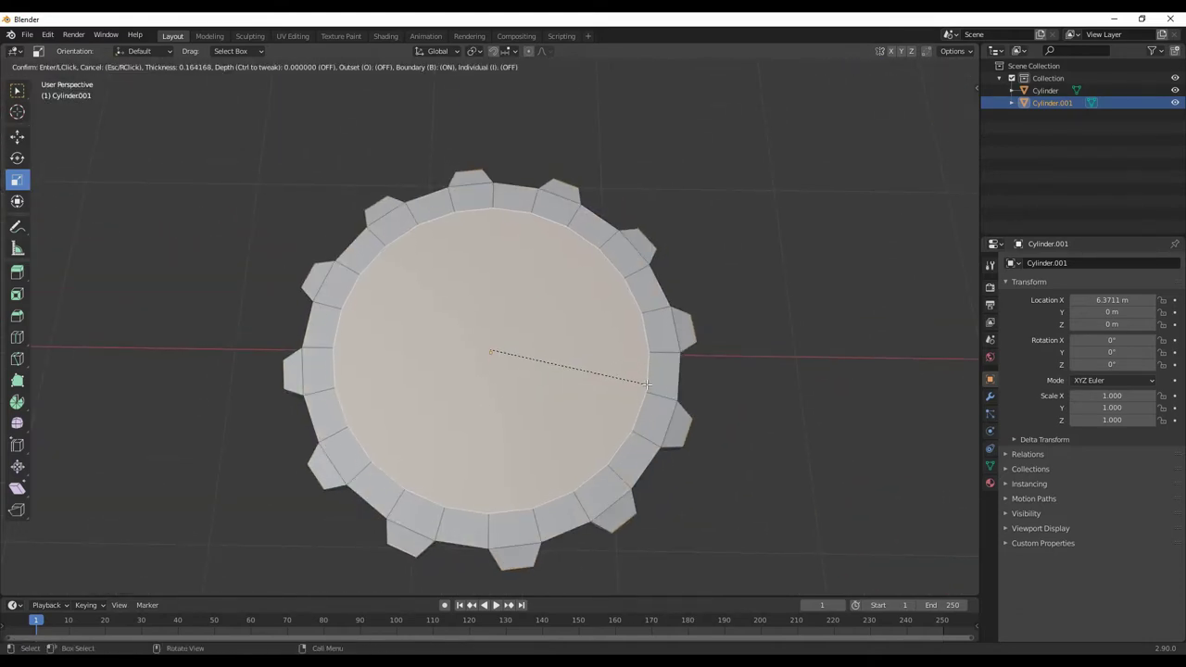
mouse_move(676, 412)
middle_mouse_down()
mouse_move(604, 370)
mouse_move(547, 496)
middle_mouse_up()
right_click(601, 373)
left_click(577, 398)
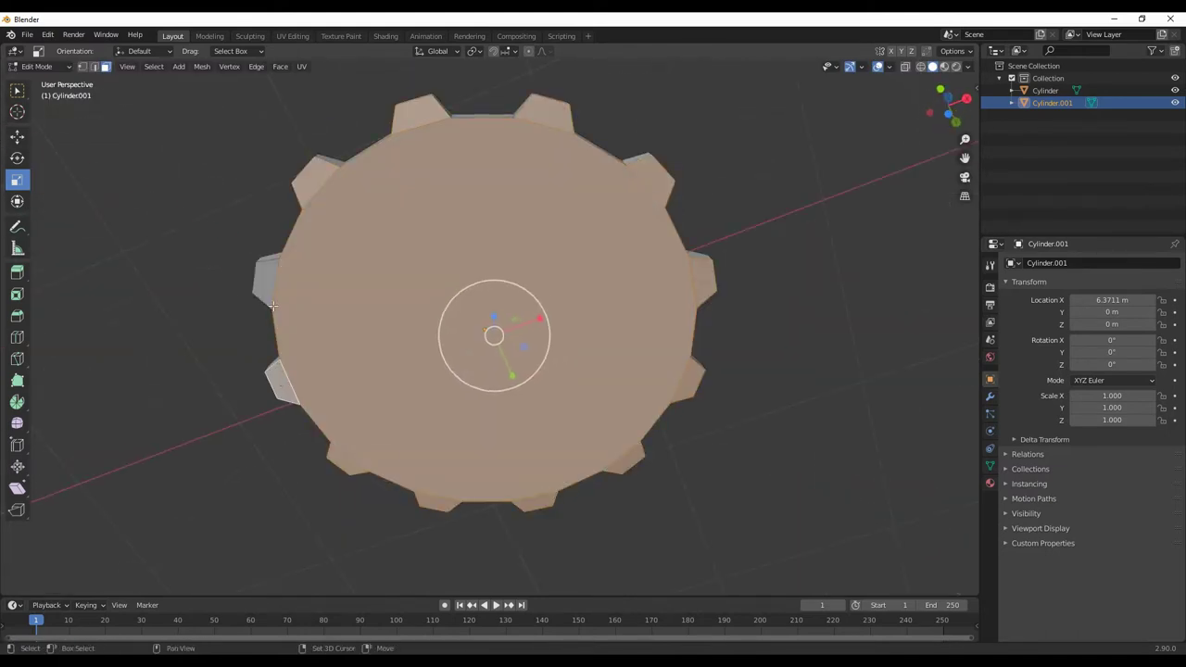
key("x")
middle_click_drag(519, 445, 497, 369)
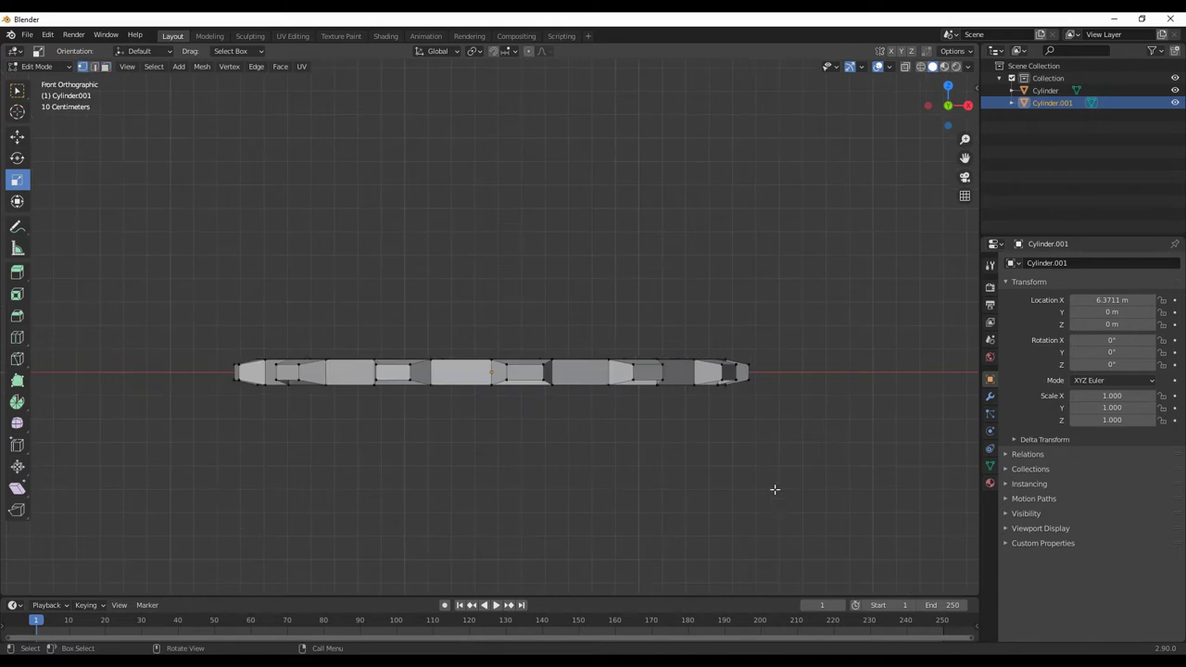
key("a")
key("Return")
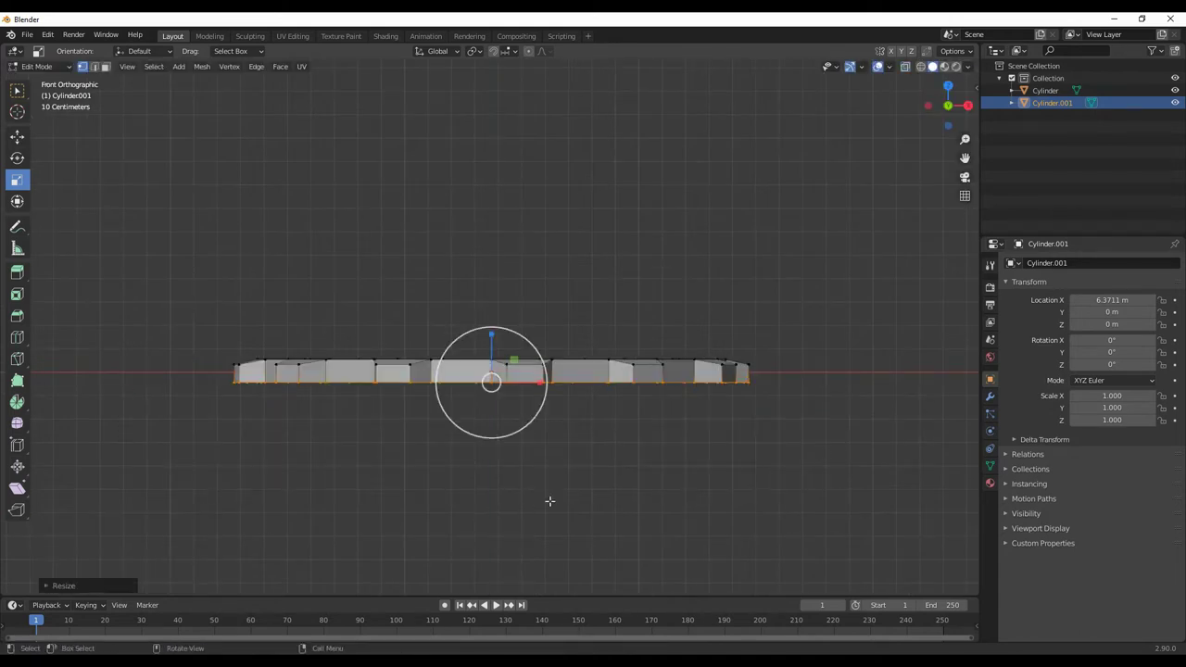
key("alt+a")
Lower the ring's inner edge loop into a sloped wall and widen the inner opening
mouse_move(550, 501)
middle_mouse_down()
mouse_move(569, 416)
mouse_move(547, 371)
middle_mouse_up()
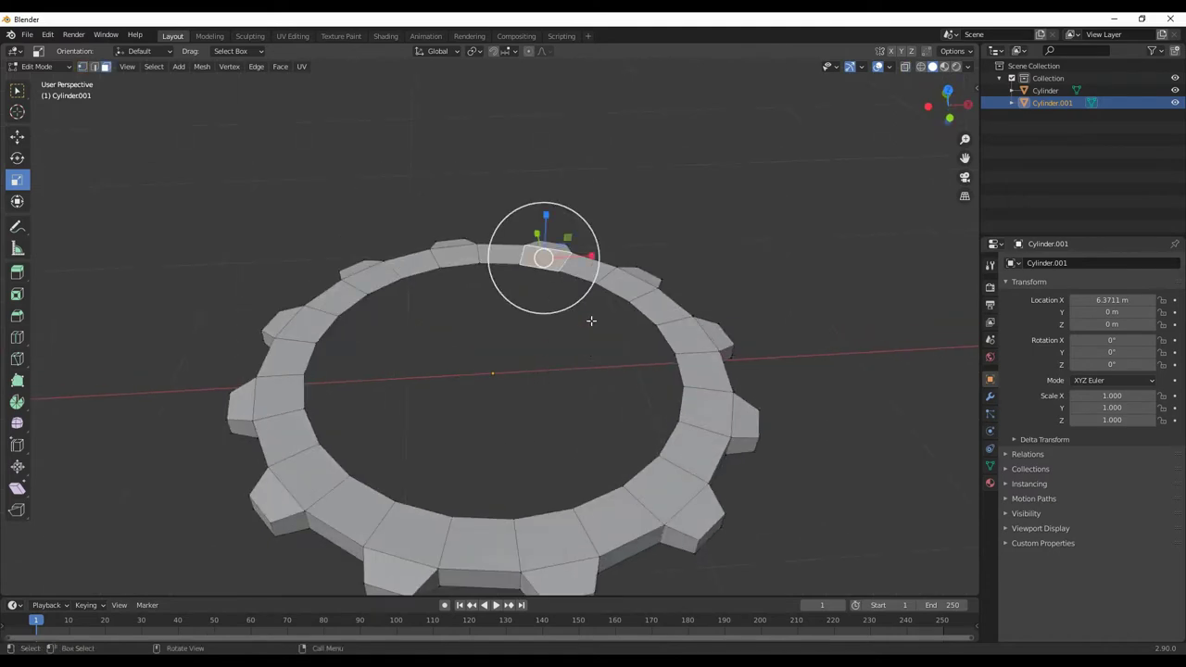
middle_click_drag(590, 287, 524, 390)
key("shift+space")
key("g")
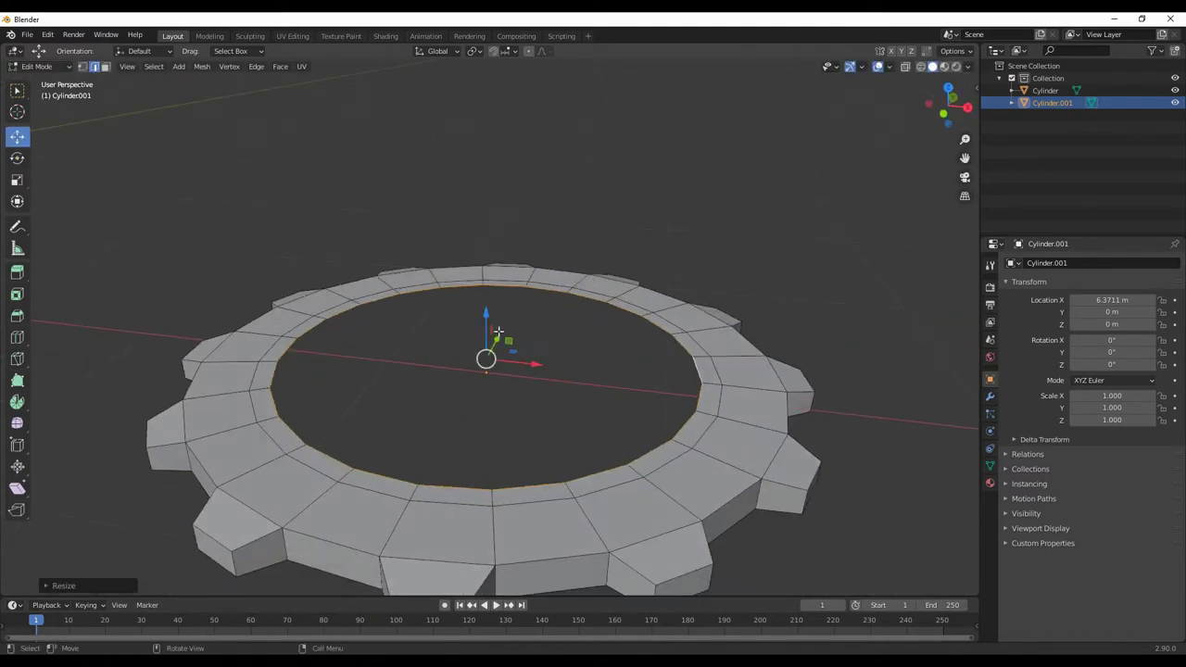
left_click_drag(489, 343, 551, 401)
mouse_move(552, 400)
middle_mouse_down()
mouse_move(538, 323)
mouse_move(590, 416)
middle_mouse_up()
key("shift+space")
key("s")
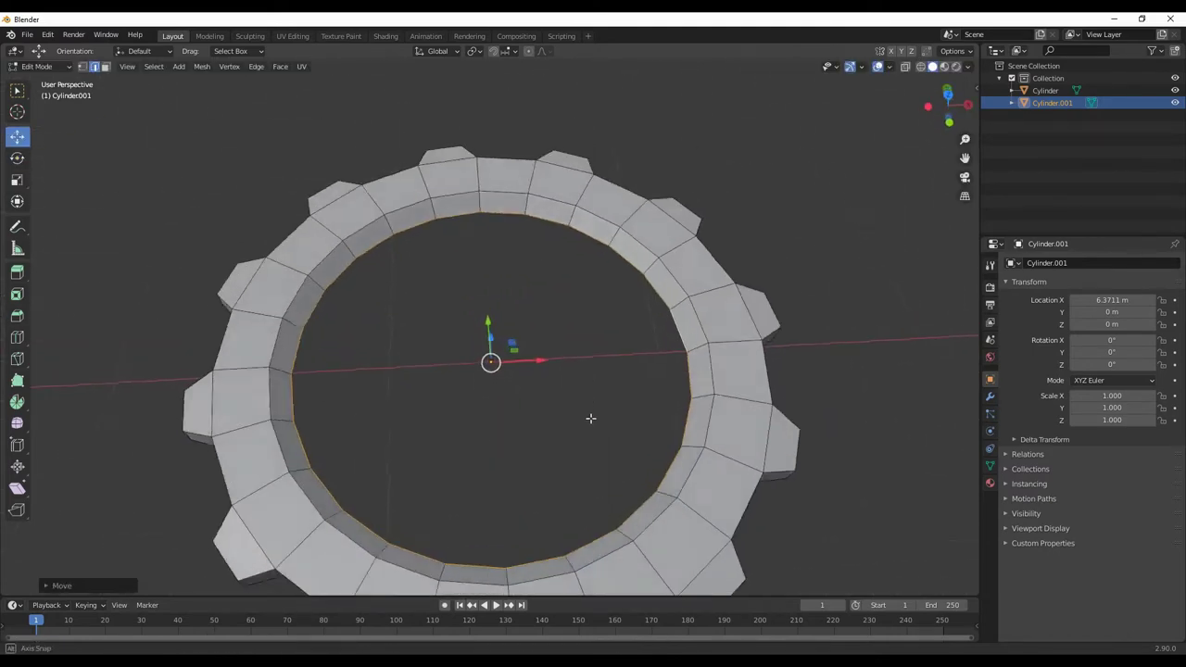
key("KP_7")
key("s")
left_click(534, 360)
middle_click_drag(534, 360, 519, 389)
scroll(519, 389, "down", 4)
scroll(514, 394, "up", 4)
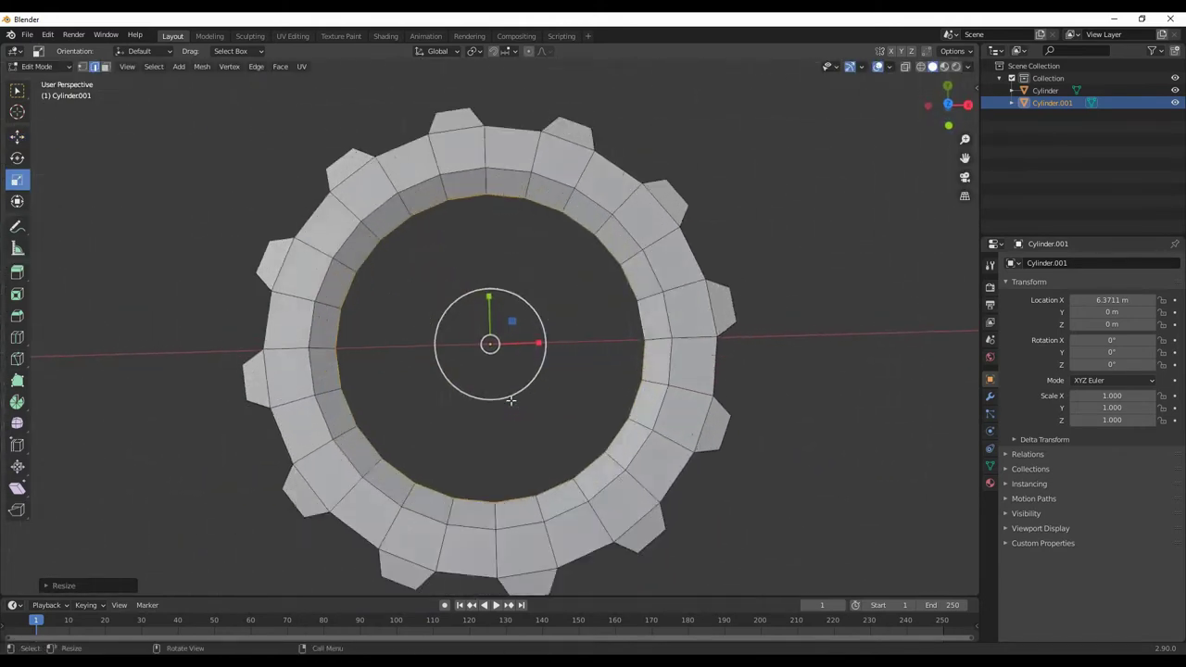
scroll(508, 395, "down", 4)
Return to Object Mode and snap the ring to the cursor at the gear's centre
right_click(574, 370)
key("Escape")
scroll(693, 339, "up", 2)
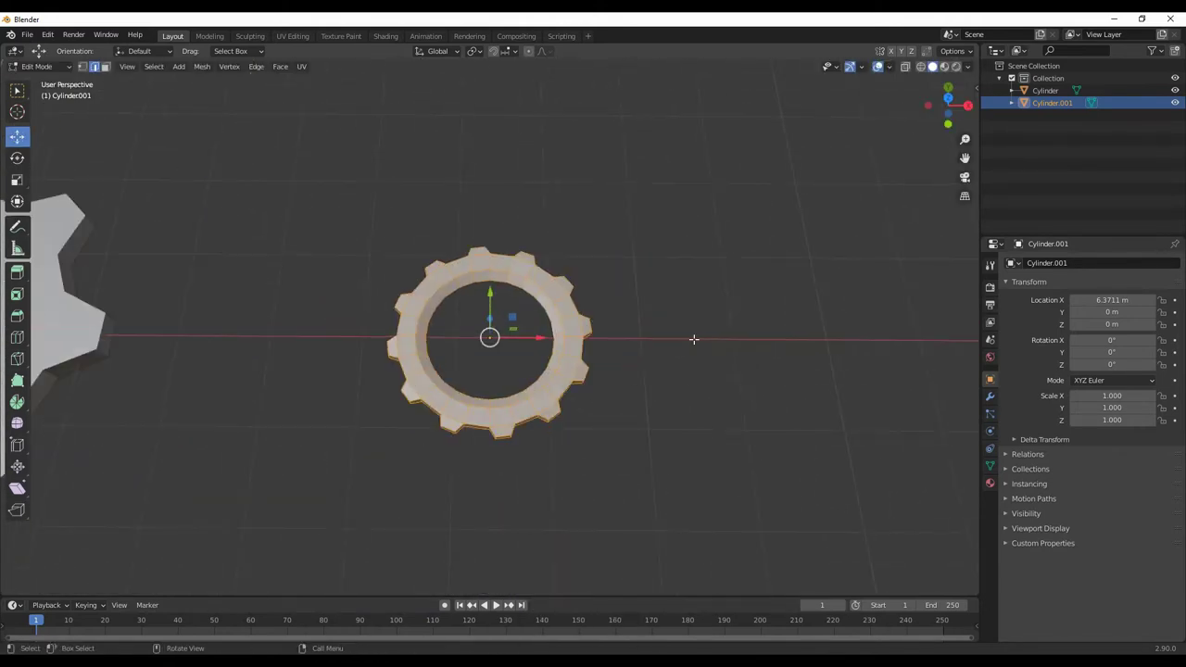
key("Tab")
right_click(640, 435)
left_click(770, 478)
middle_click_drag(770, 478, 622, 340)
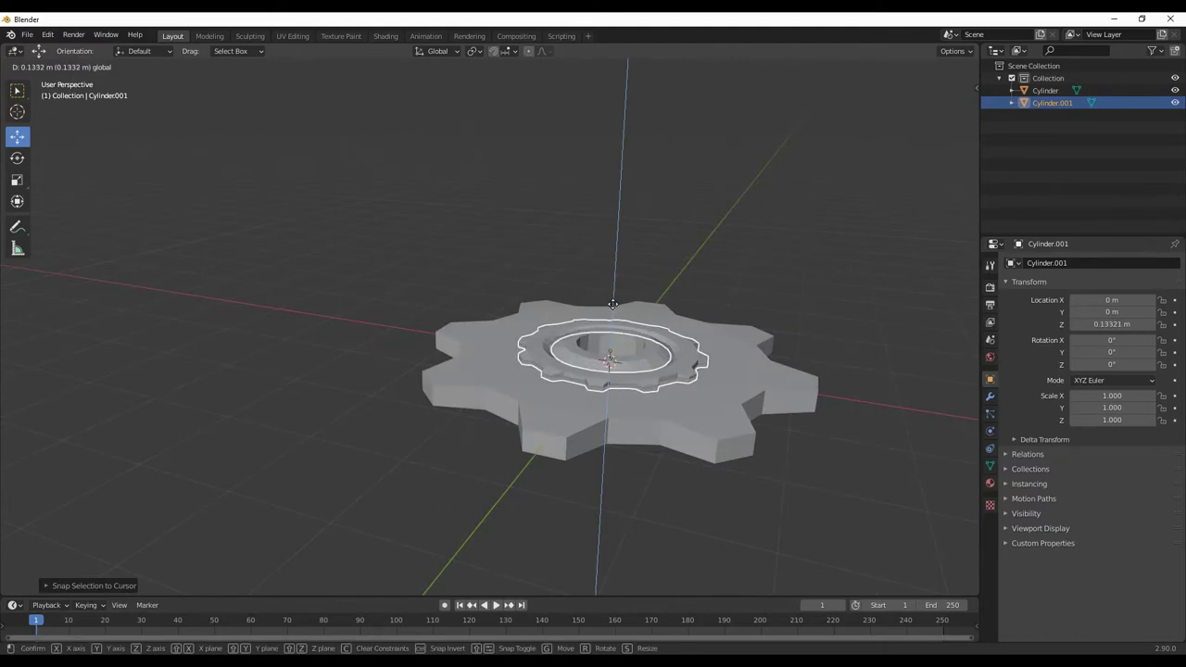
Raise the ring onto the main gear and resize the inner ring from the top view
left_click(613, 299)
middle_click_drag(613, 298, 563, 427)
scroll(563, 426, "up", 3)
scroll(609, 445, "down", 2)
scroll(554, 412, "up", 2)
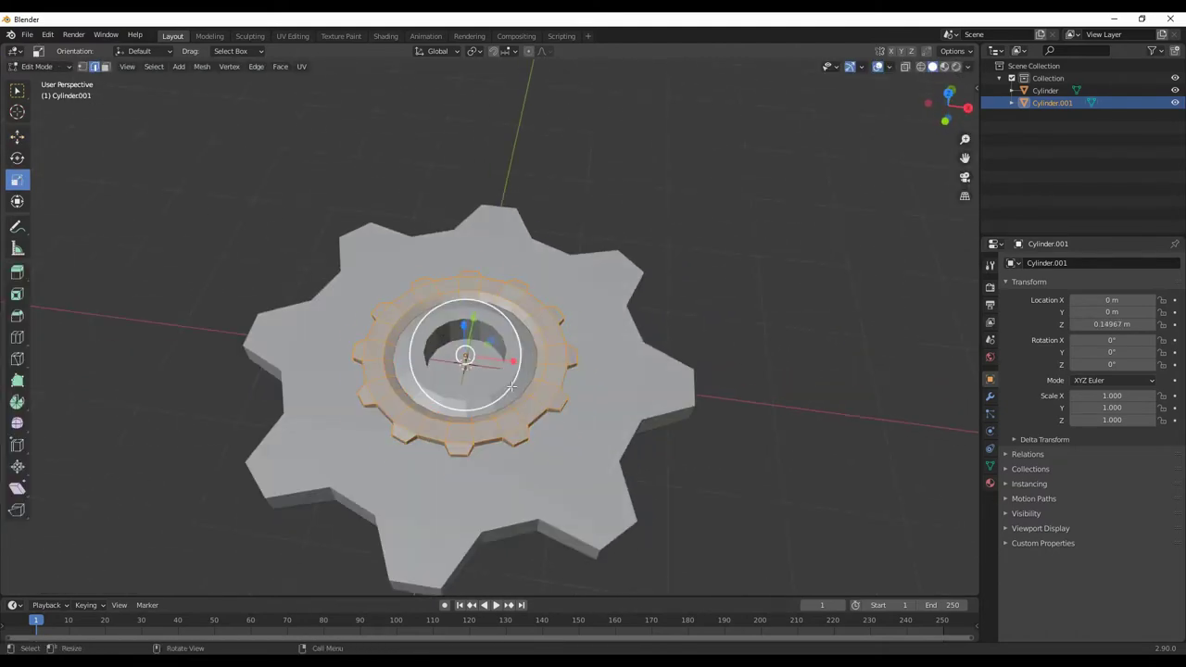
left_click(535, 409)
key("KP_7")
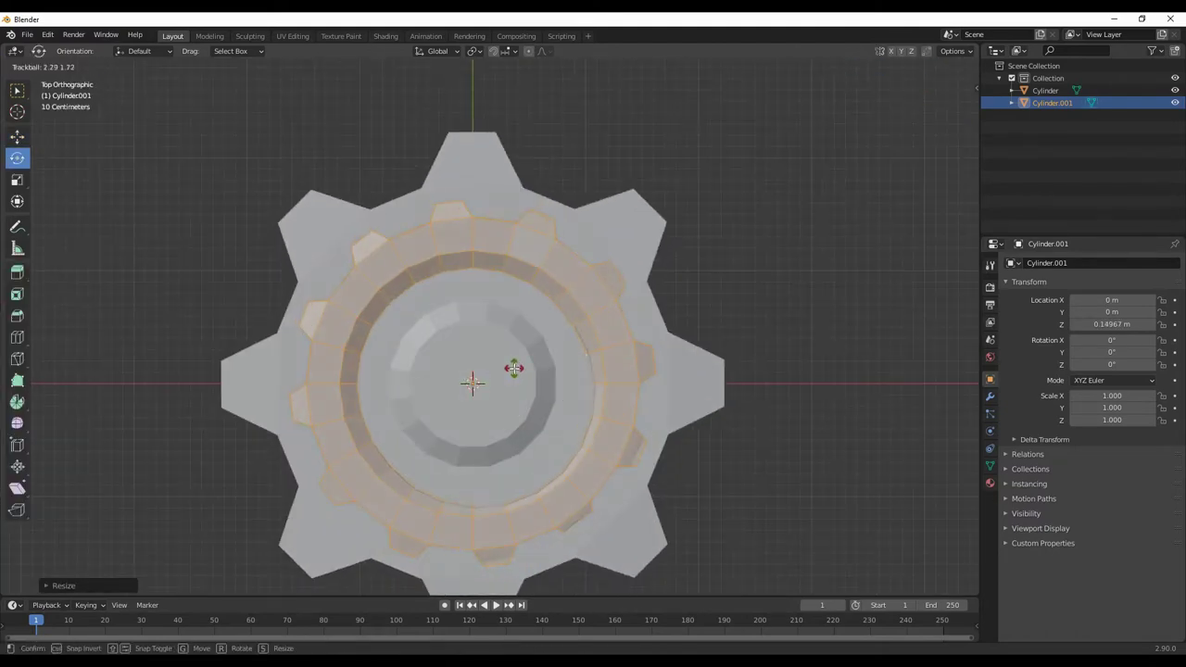
mouse_move(605, 444)
middle_mouse_down()
mouse_move(621, 408)
mouse_move(654, 380)
middle_mouse_up()
scroll(621, 407, "up", 3)
Select an edge loop of the toothed ring and scale it in top view
left_click(654, 379, "alt")
key("KP_7")
key("shift+space")
key("s")
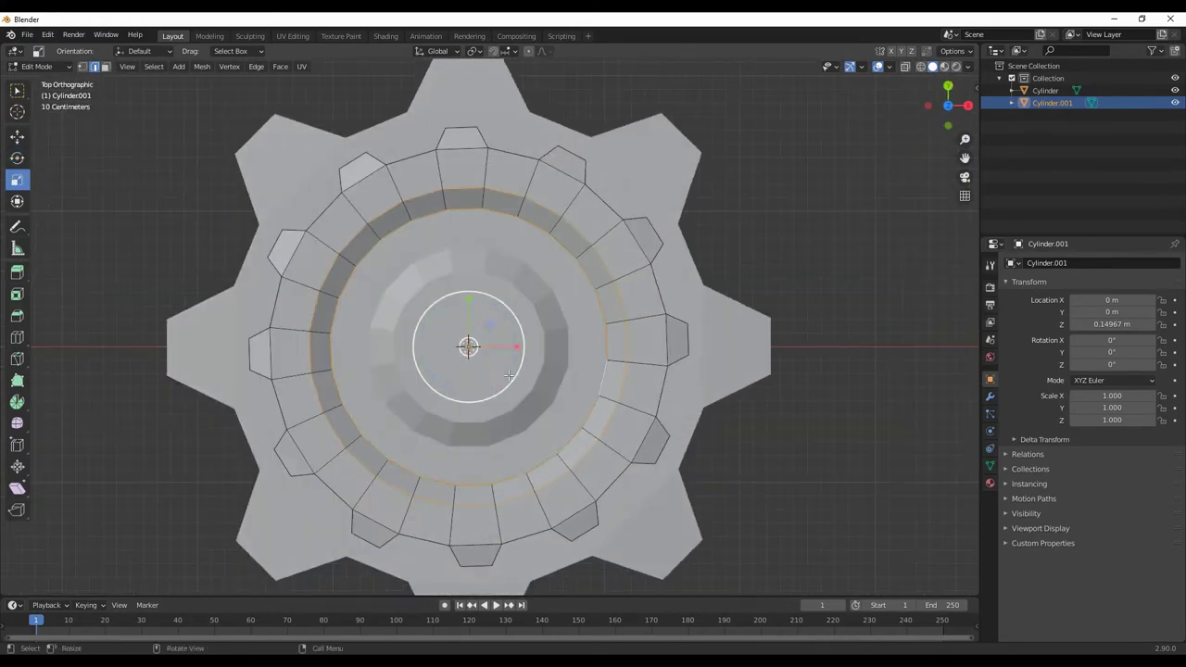
left_click(518, 381)
middle_click_drag(518, 380, 649, 278)
scroll(723, 238, "down", 4)
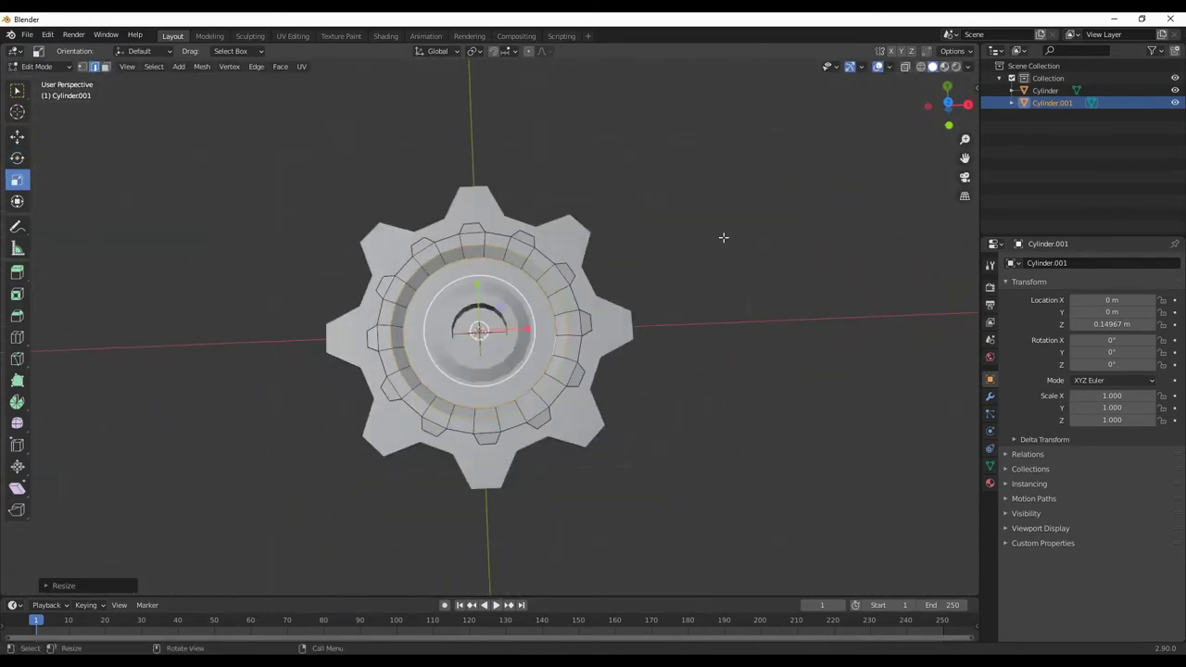
scroll(649, 324, "up", 4)
scroll(524, 426, "down", 4)
middle_click_drag(524, 426, 394, 369)
scroll(395, 369, "up", 4)
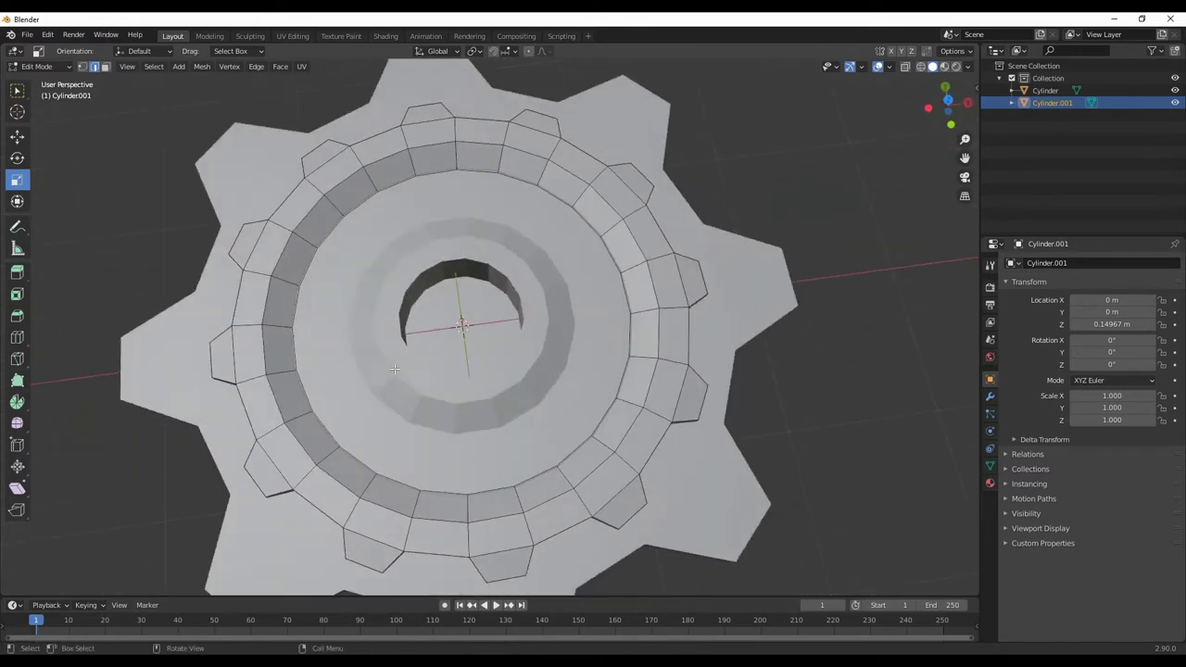
Enlarge the ring's inner edge loop outward
key("s")
left_click(517, 350)
key("s")
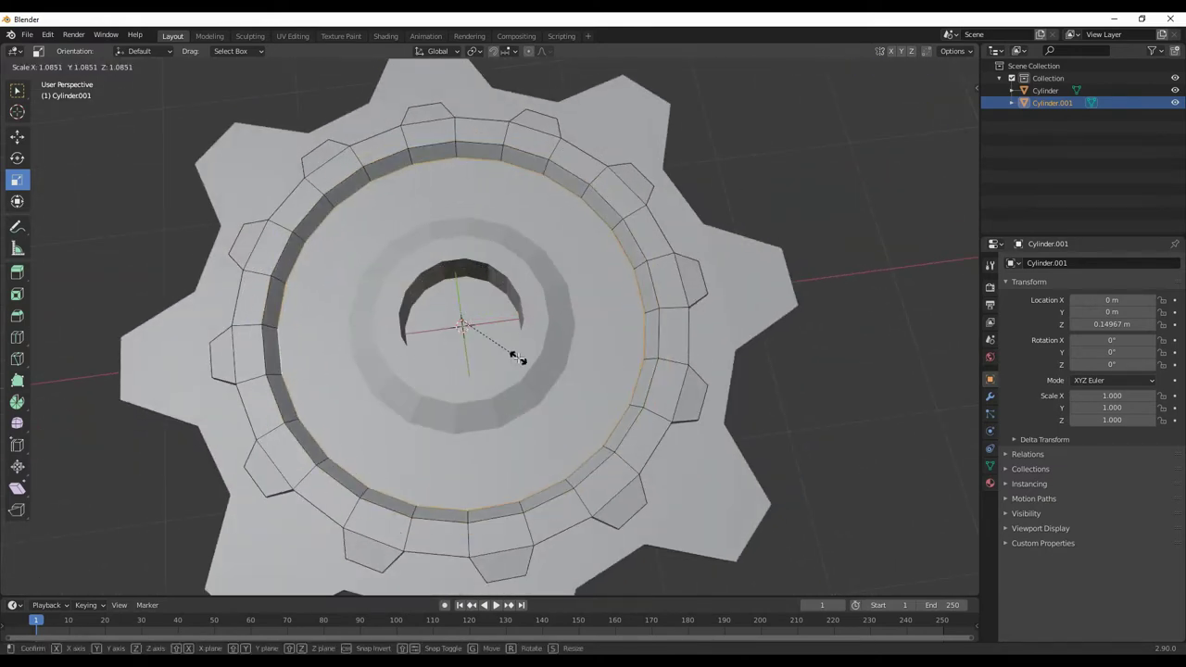
left_click(517, 349)
middle_click_drag(516, 349, 548, 374)
key("KP_1")
Box-select the toothed ring's top faces from the front view, scale them, and return to Object Mode
left_click_drag(79, 209, 786, 257)
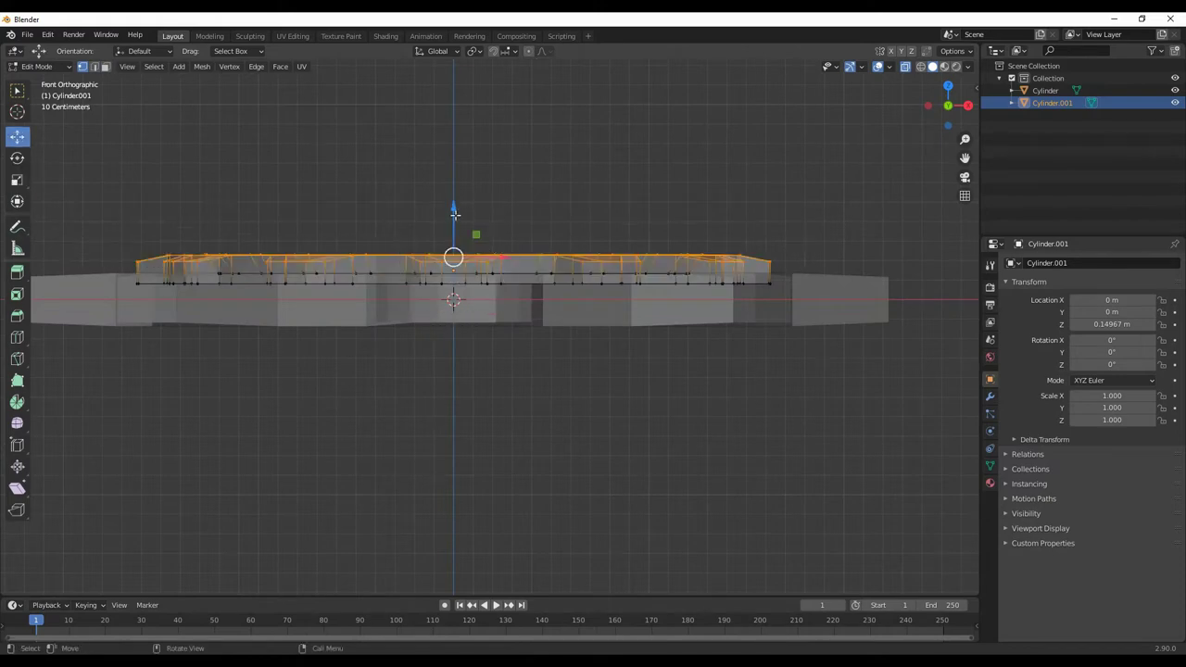
key("1")
mouse_move(555, 278)
middle_mouse_down()
mouse_move(644, 274)
mouse_move(665, 377)
middle_mouse_up()
key("alt+a")
scroll(664, 377, "up", 4)
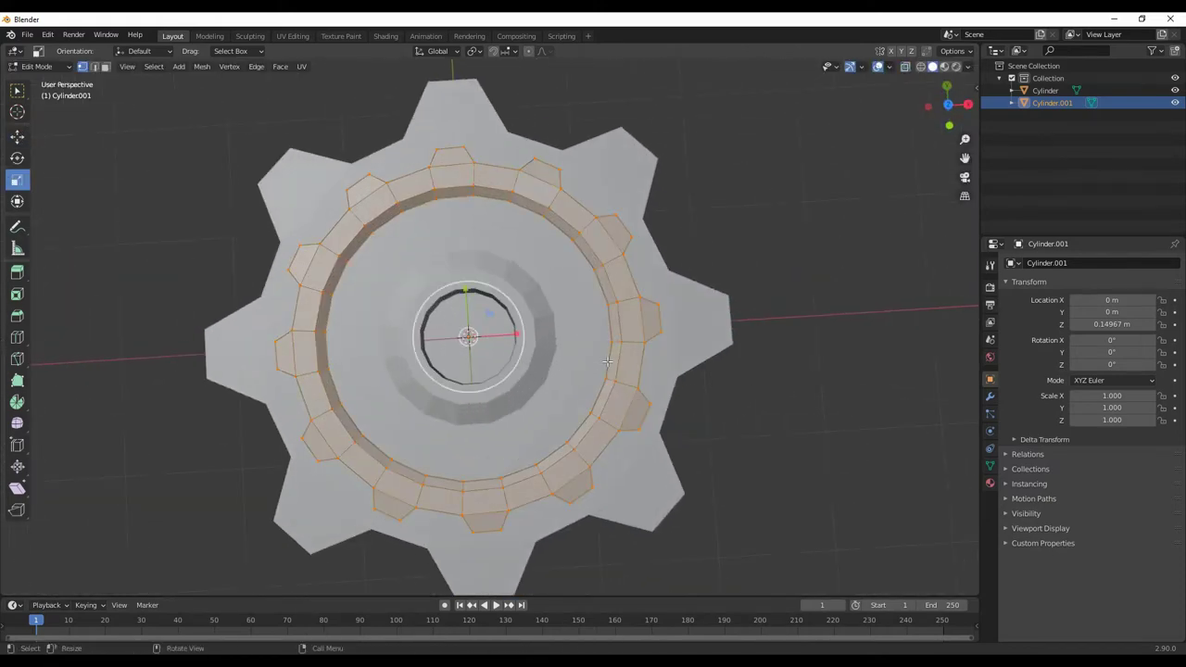
left_click(515, 322)
key("Tab")
scroll(582, 374, "down", 5)
scroll(526, 415, "up", 3)
mouse_move(582, 375)
middle_mouse_down()
mouse_move(526, 415)
mouse_move(517, 310)
middle_mouse_up()
Symmetrize the main gear body from top (+Z) to bottom (-Z) in Edit Mode
left_click(517, 310)
key("Tab")
key("a")
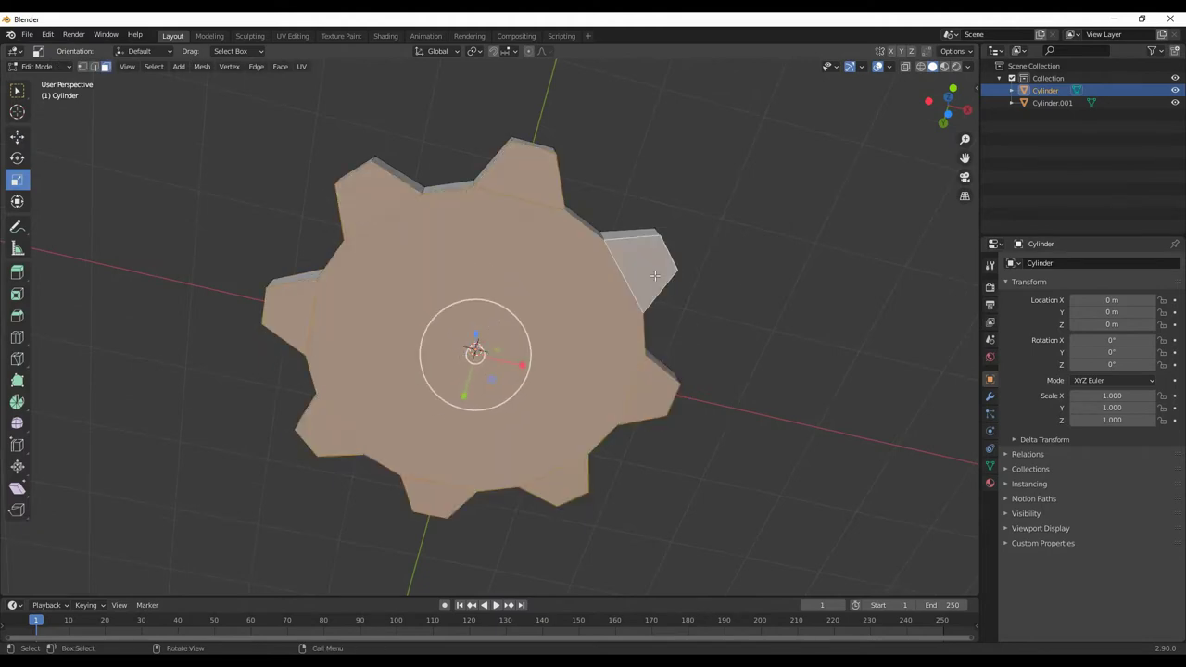
key("alt+a")
mouse_move(765, 222)
middle_mouse_down()
mouse_move(802, 401)
mouse_move(775, 262)
mouse_move(757, 398)
mouse_move(738, 424)
mouse_move(810, 339)
mouse_move(747, 402)
middle_mouse_up()
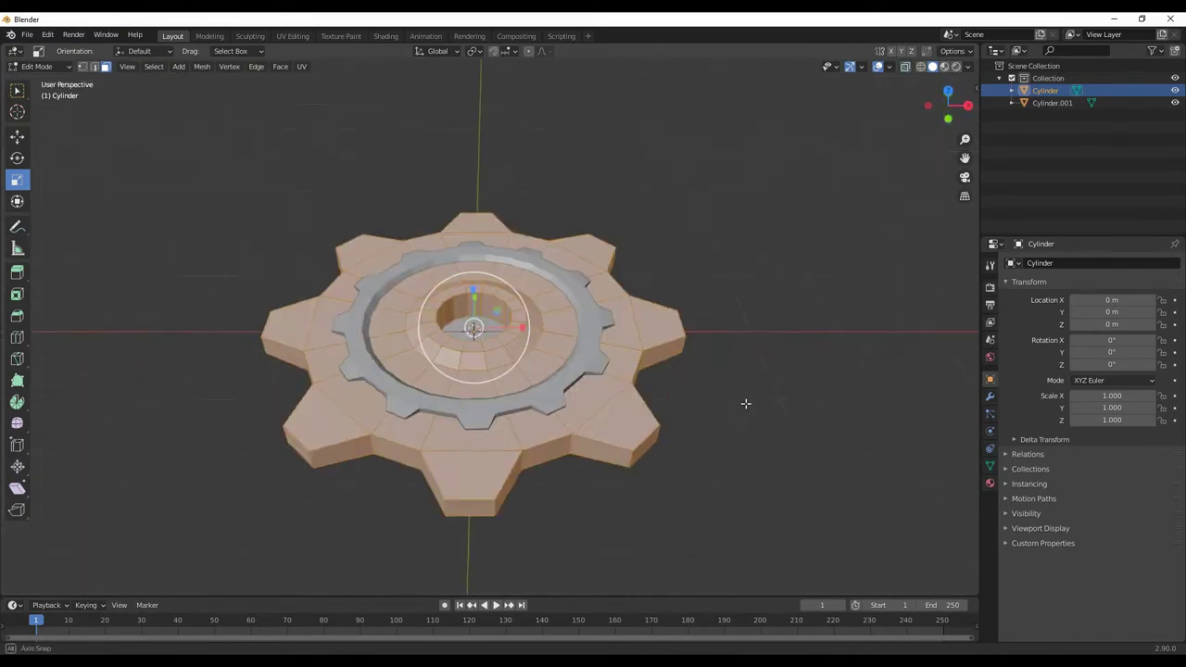
left_click(202, 66)
left_click(227, 244)
Dissolve the extra edge loop running around the gear's outer sides
middle_click_drag(769, 303, 770, 294)
scroll(486, 418, "up", 5)
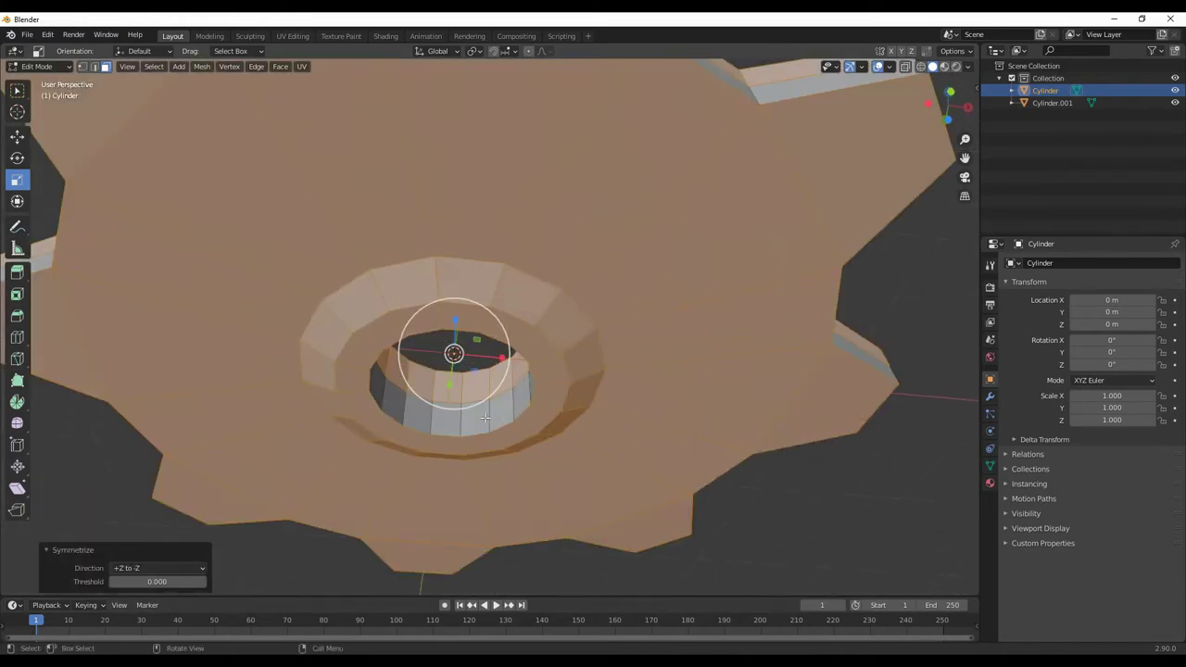
key("alt+a")
scroll(870, 479, "down", 5)
mouse_move(870, 479)
middle_mouse_down()
mouse_move(805, 442)
mouse_move(620, 395)
mouse_move(654, 385)
middle_mouse_up()
scroll(620, 395, "up", 3)
left_click(654, 384, "alt")
right_click(687, 474)
left_click(650, 628)
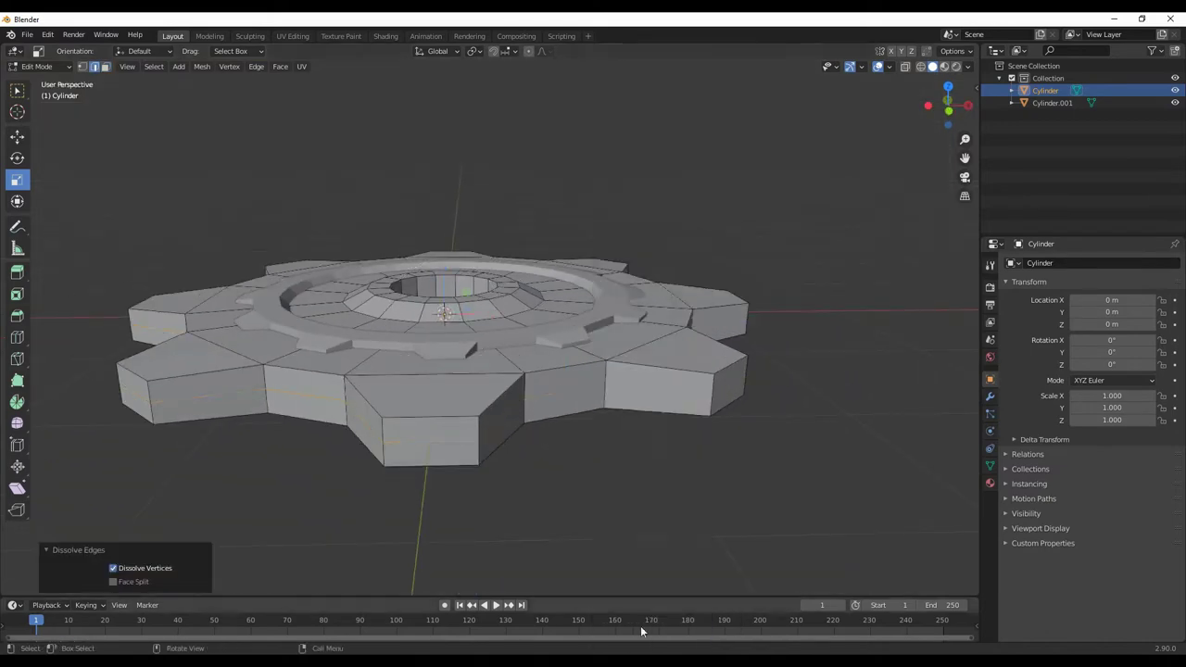
Leave Edit Mode and select the toothed inner ring, viewed from the left side
mouse_move(649, 631)
middle_mouse_down()
mouse_move(464, 464)
mouse_move(380, 426)
middle_mouse_up()
scroll(464, 464, "up", 5)
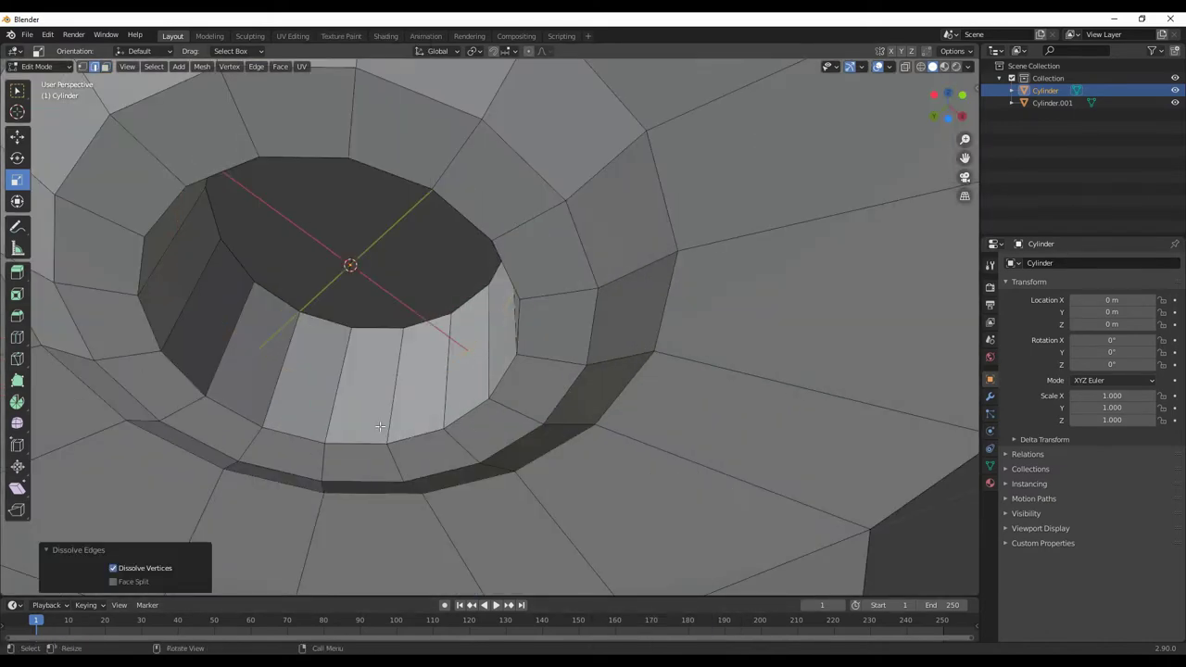
key("3")
key("c")
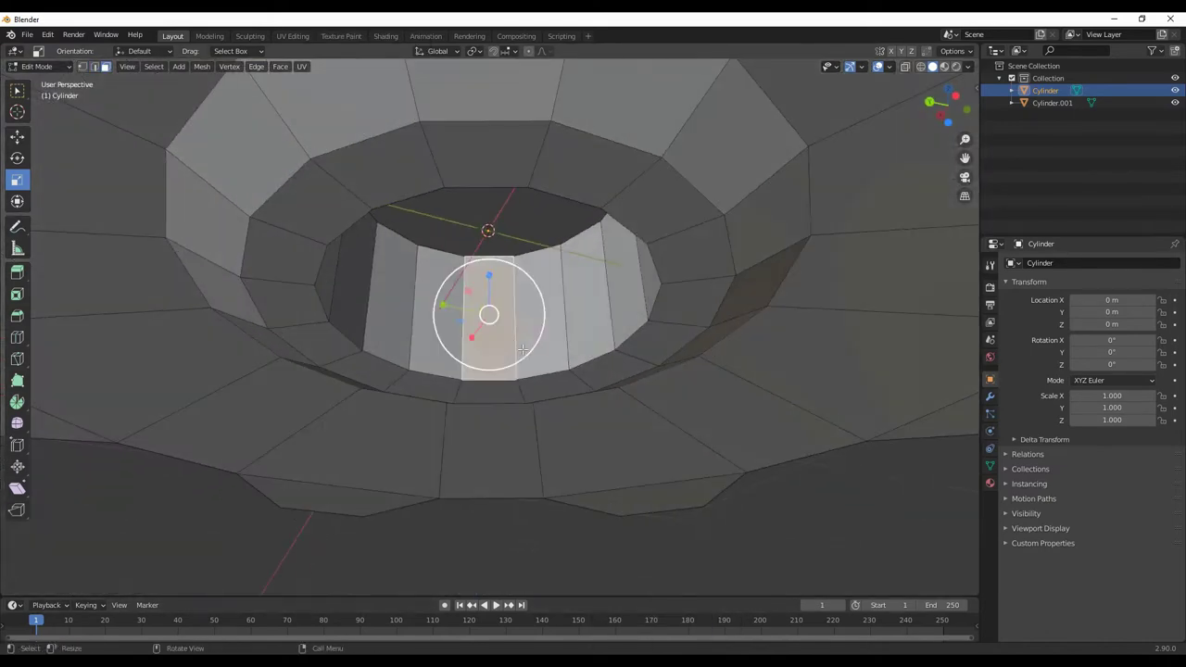
key("Escape")
scroll(489, 313, "down", 6)
scroll(723, 375, "up", 2)
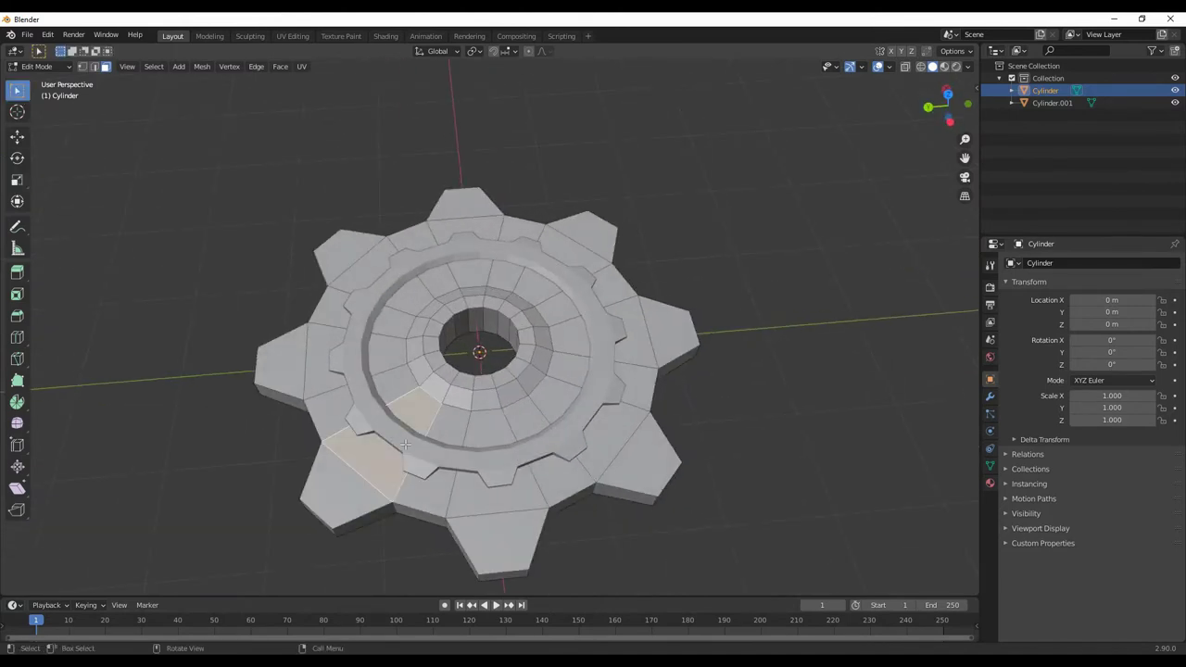
key("Tab")
left_click(472, 378)
key("ctrl+KP_3")
scroll(472, 378, "up", 1)
Set the inner ring's origin to the 3D cursor and make a copy flipped below along Z
right_click(639, 269)
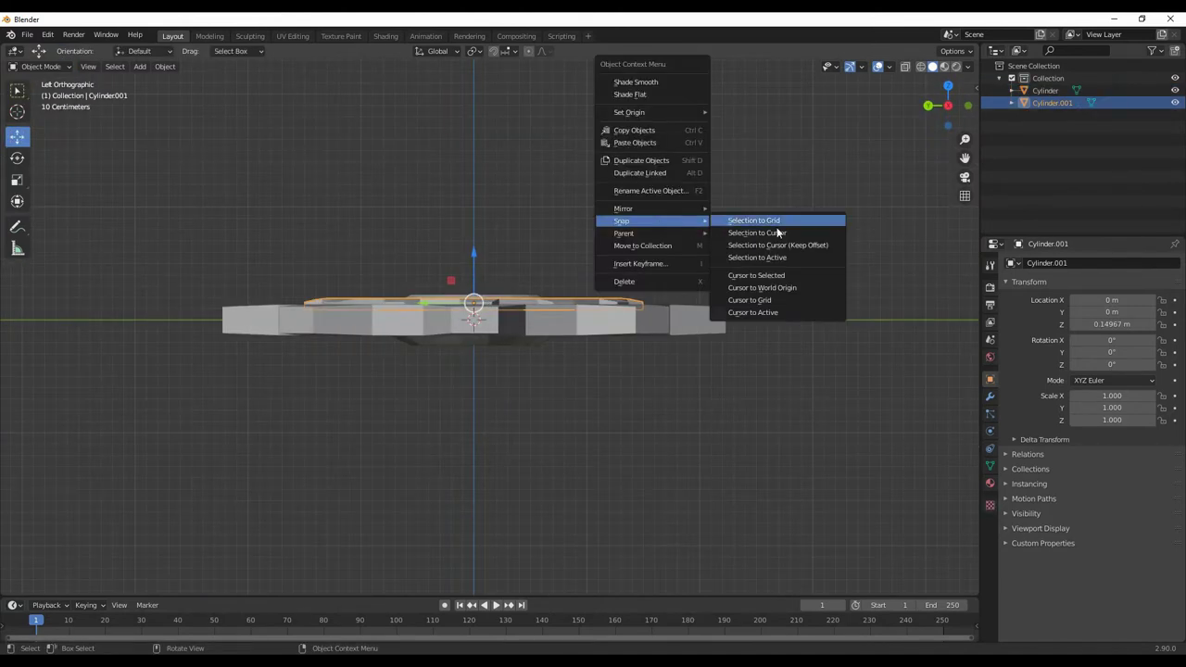
left_click(803, 136)
key("shift+d")
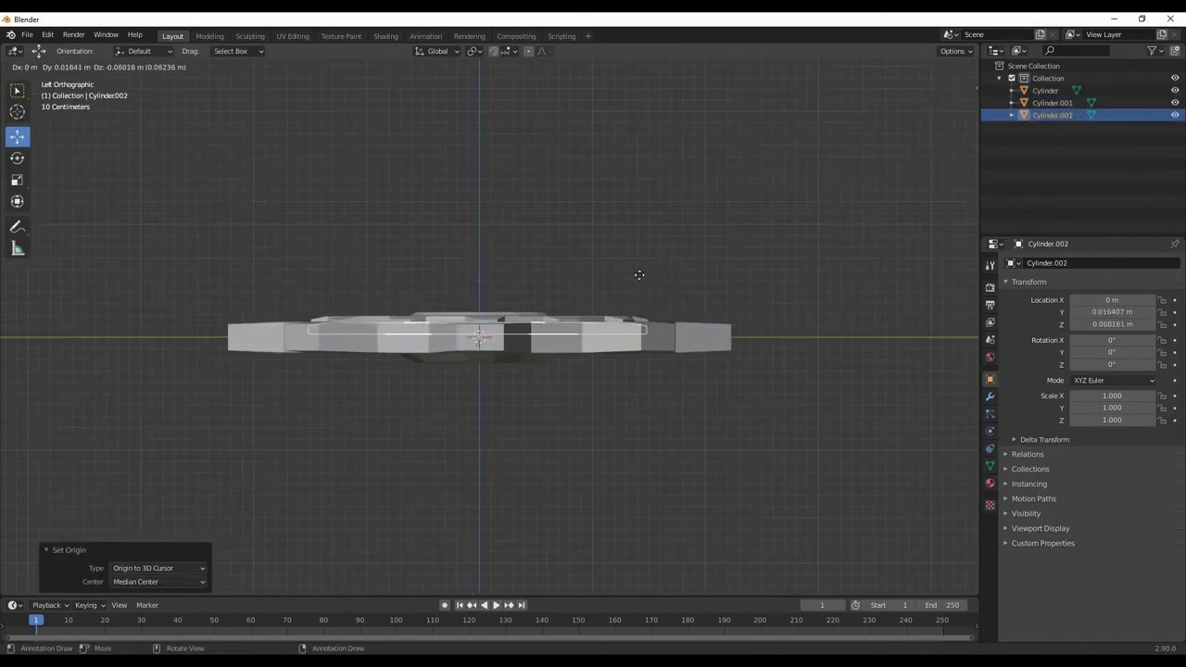
right_click(639, 275)
key("shift+space")
key("s")
left_click_drag(479, 287, 479, 397)
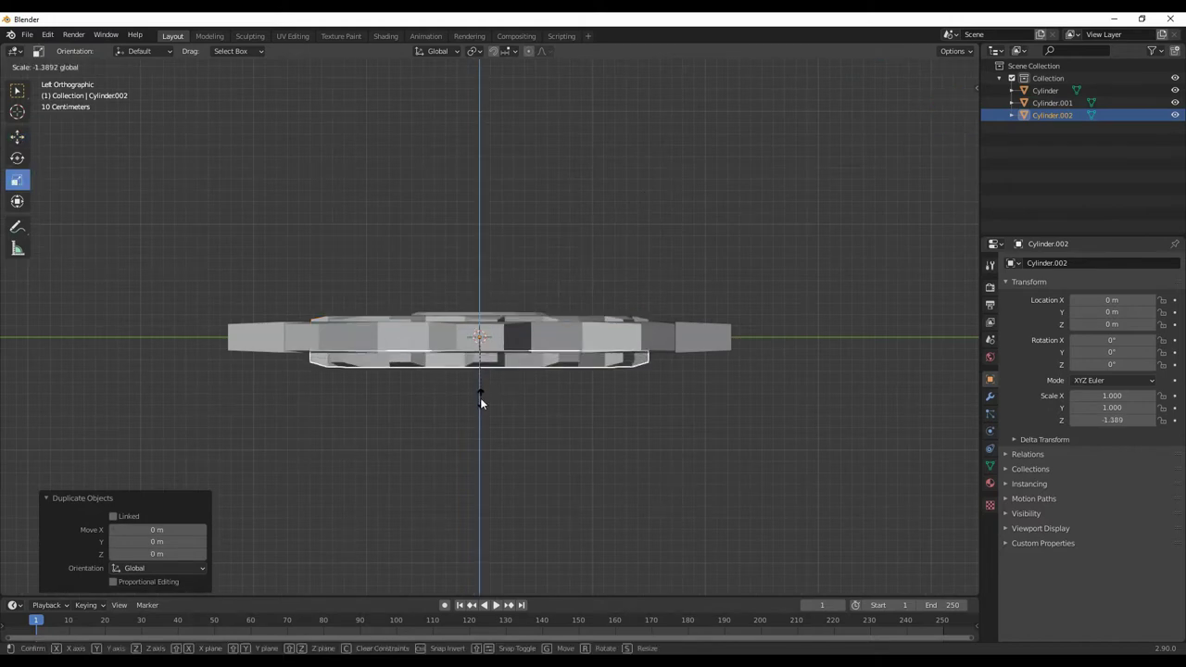
key("Return")
Hide the main gear body and flip the normals of both rings
middle_click_drag(519, 482, 558, 456)
left_click(689, 371)
key("h")
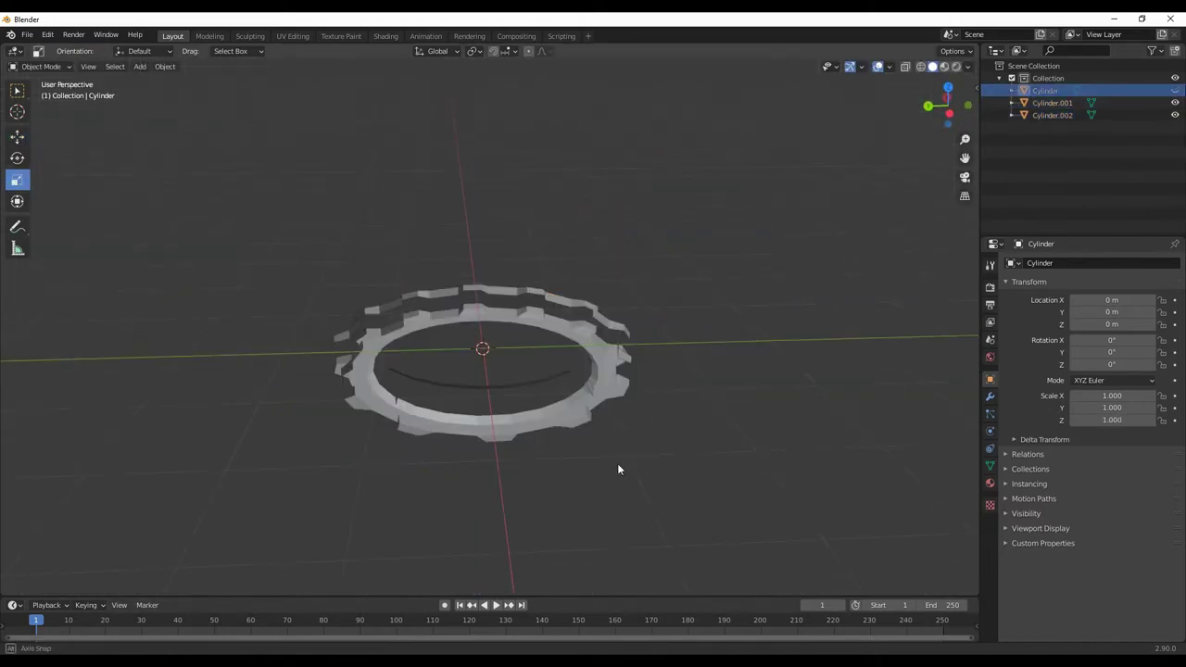
key("a")
key("a")
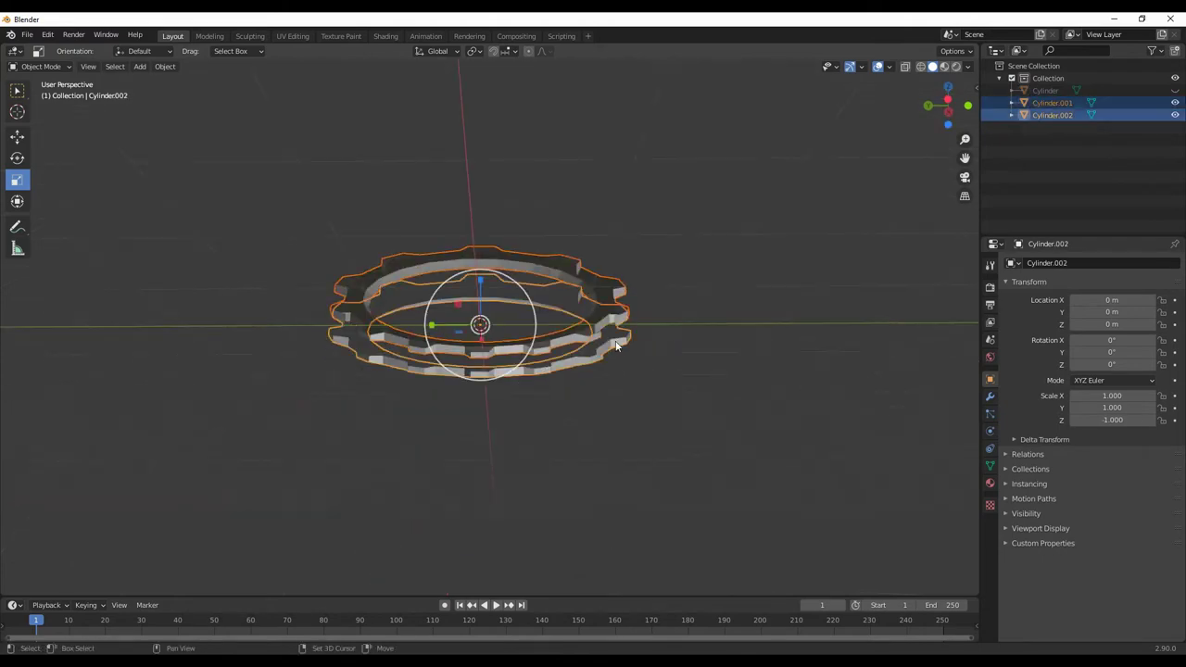
key("Tab")
left_click(201, 66)
left_click(333, 285)
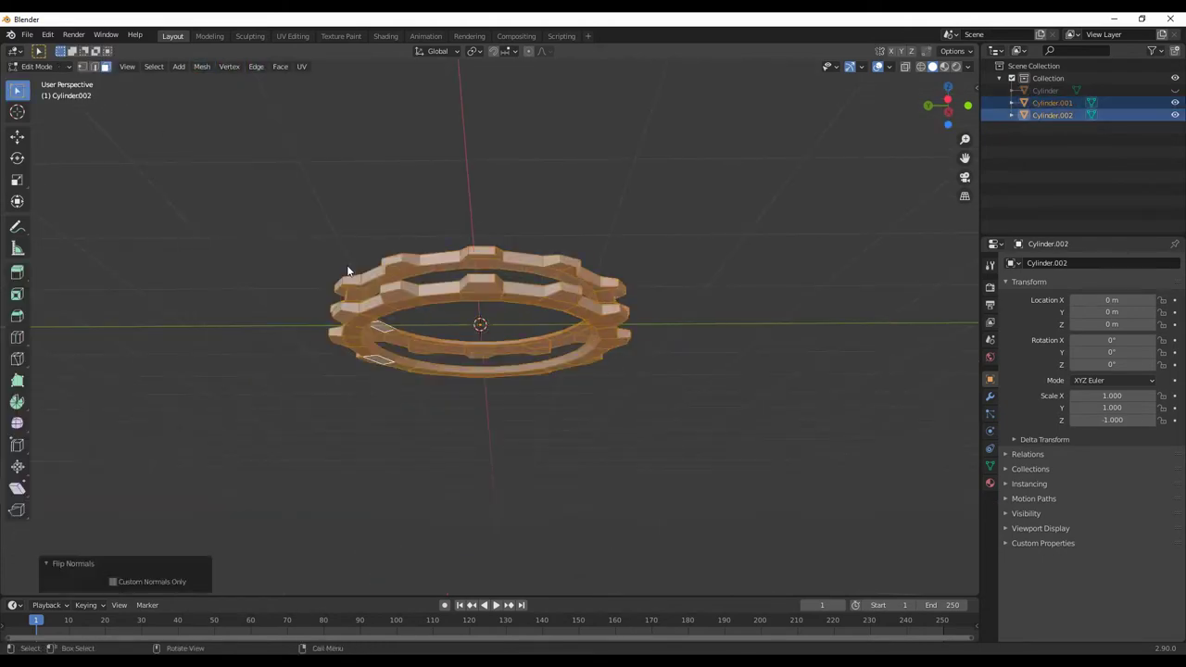
key("alt+a")
Delete the mirrored ring copy and enter Edit Mode on the toothed inner ring
scroll(773, 238, "up", 3)
left_click(967, 66)
mouse_move(704, 306)
middle_mouse_down()
mouse_move(482, 278)
mouse_move(475, 261)
mouse_move(556, 306)
middle_mouse_up()
scroll(482, 278, "up", 3)
scroll(556, 306, "down", 4)
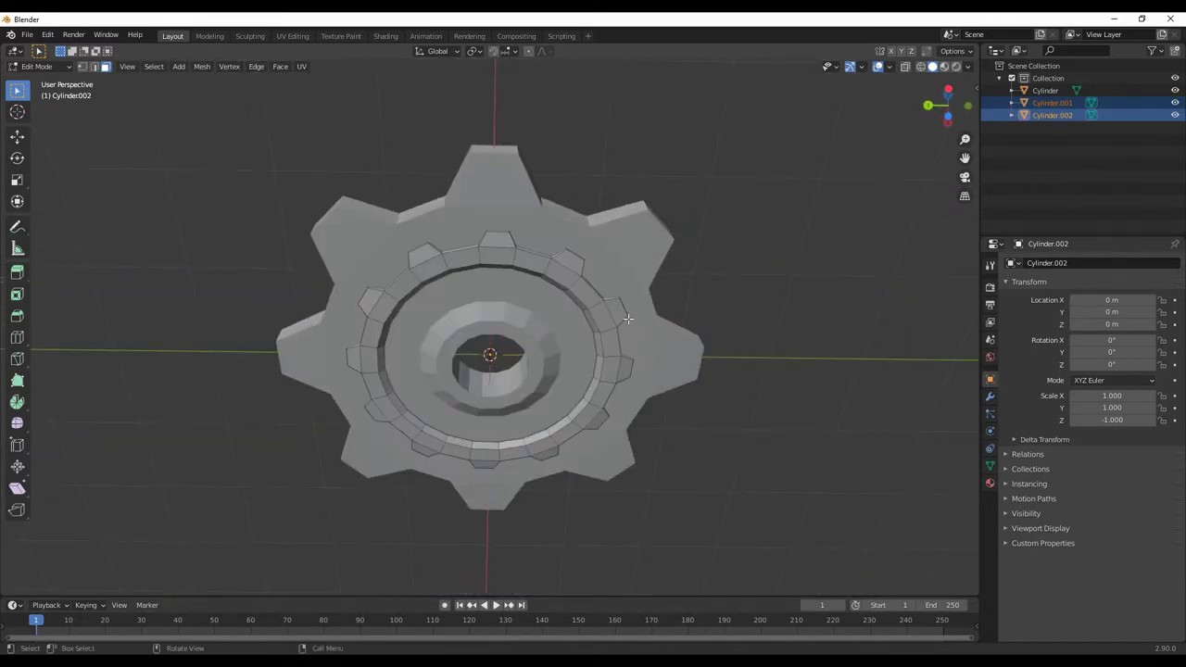
key("Tab")
key("Delete")
middle_click_drag(660, 382, 565, 418)
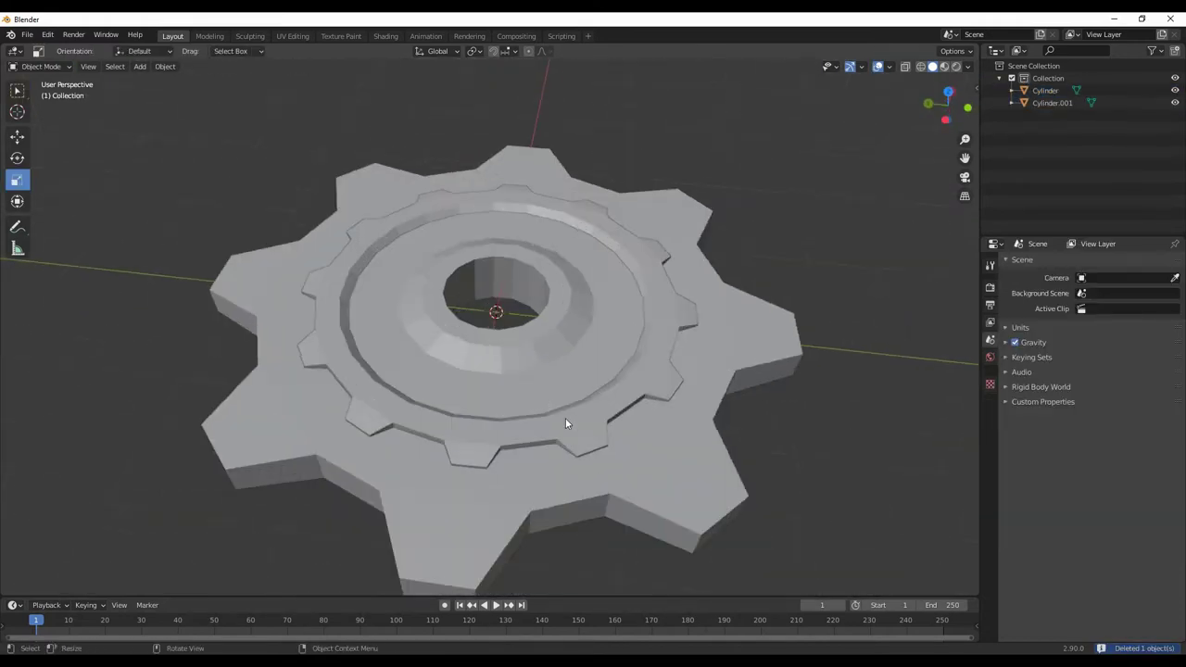
left_click(565, 418)
key("Tab")
Loop cut around the toothed ring and try a first bevel, then undo it
key("ctrl+r")
left_click(364, 398)
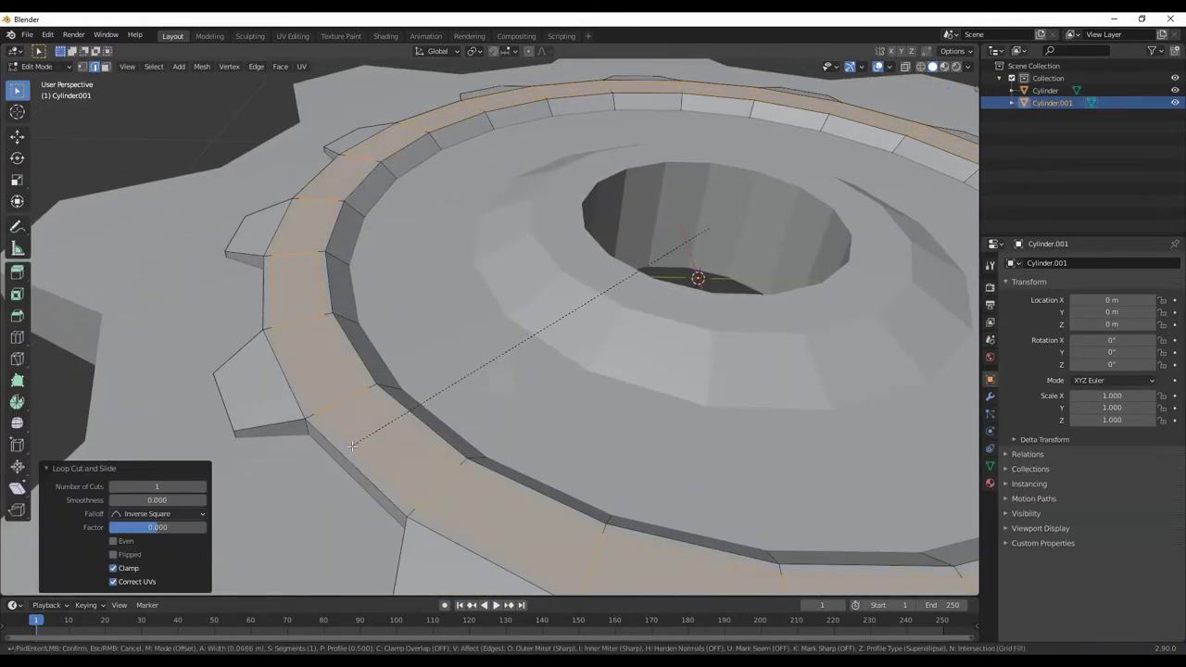
left_click(349, 444)
mouse_move(349, 444)
middle_mouse_down()
mouse_move(374, 419)
mouse_move(384, 442)
mouse_move(347, 417)
mouse_move(371, 411)
middle_mouse_up()
left_click(386, 444)
left_click(342, 438)
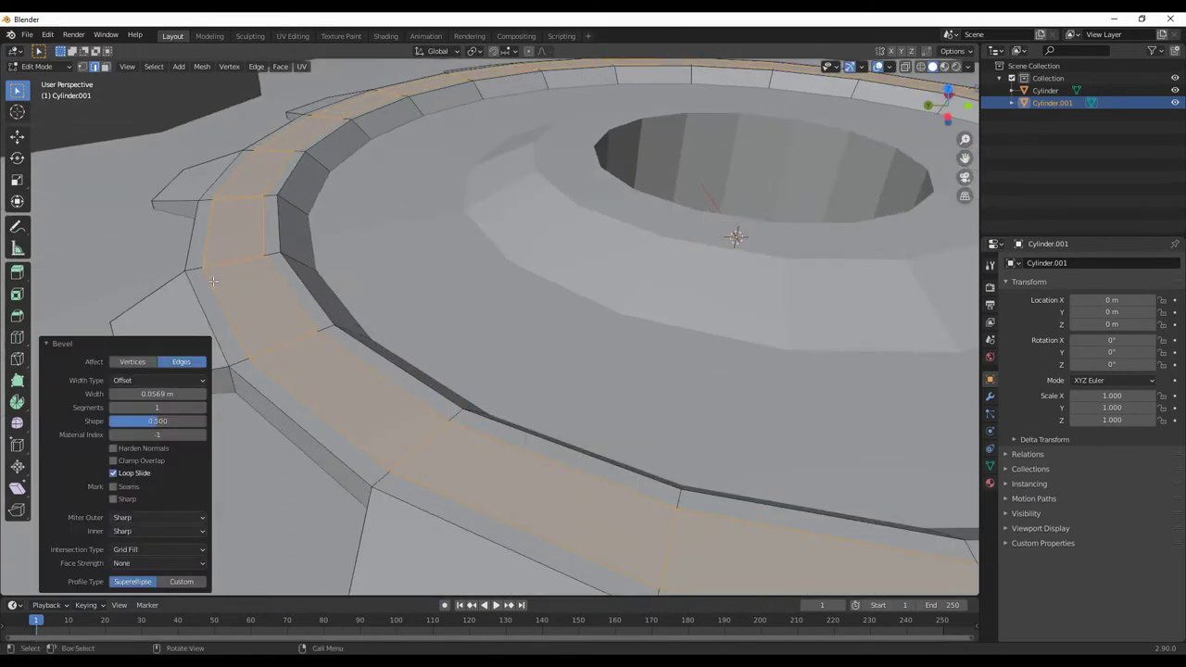
key("ctrl+z")
middle_click_drag(213, 281, 328, 373)
Bevel the ring's loop again, raise the bevelled band slightly, and return to Object Mode
key("ctrl+b")
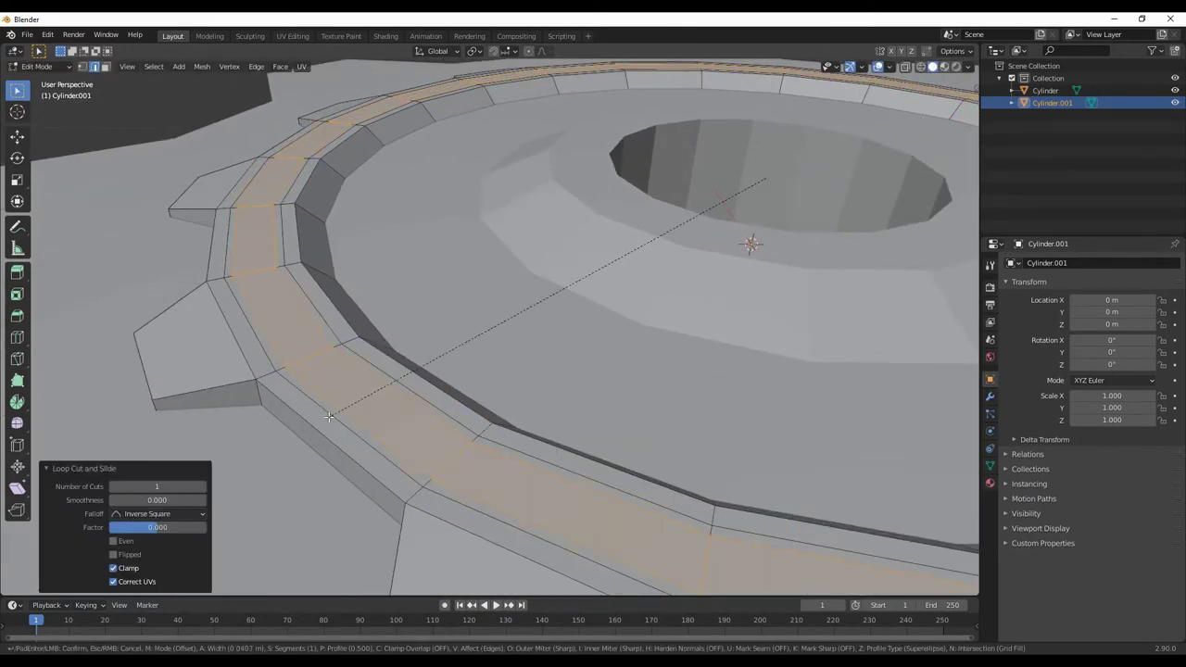
left_click(328, 418)
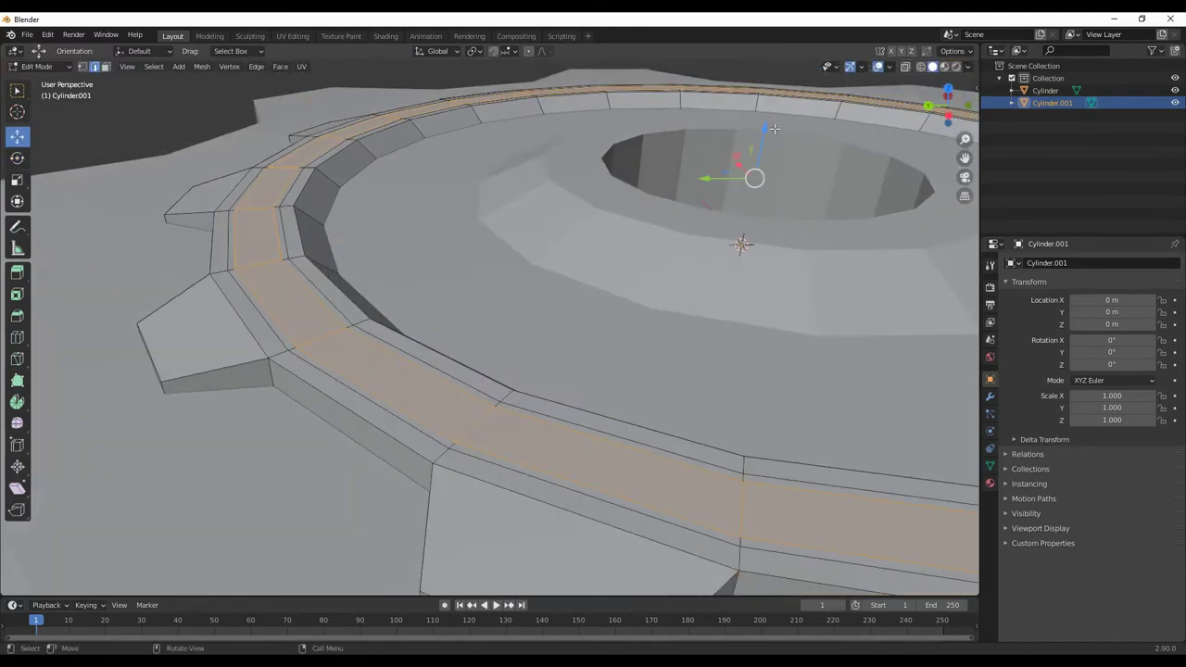
left_click_drag(756, 156, 761, 141)
left_click(762, 140)
mouse_move(761, 141)
middle_mouse_down()
mouse_move(704, 278)
mouse_move(649, 189)
mouse_move(572, 410)
mouse_move(517, 454)
mouse_move(532, 427)
middle_mouse_up()
scroll(648, 189, "down", 5)
key("Tab")
scroll(517, 454, "up", 4)
Add a cylinder at the gear's centre and shrink it to bolt size
scroll(532, 427, "down", 3)
left_click(139, 66)
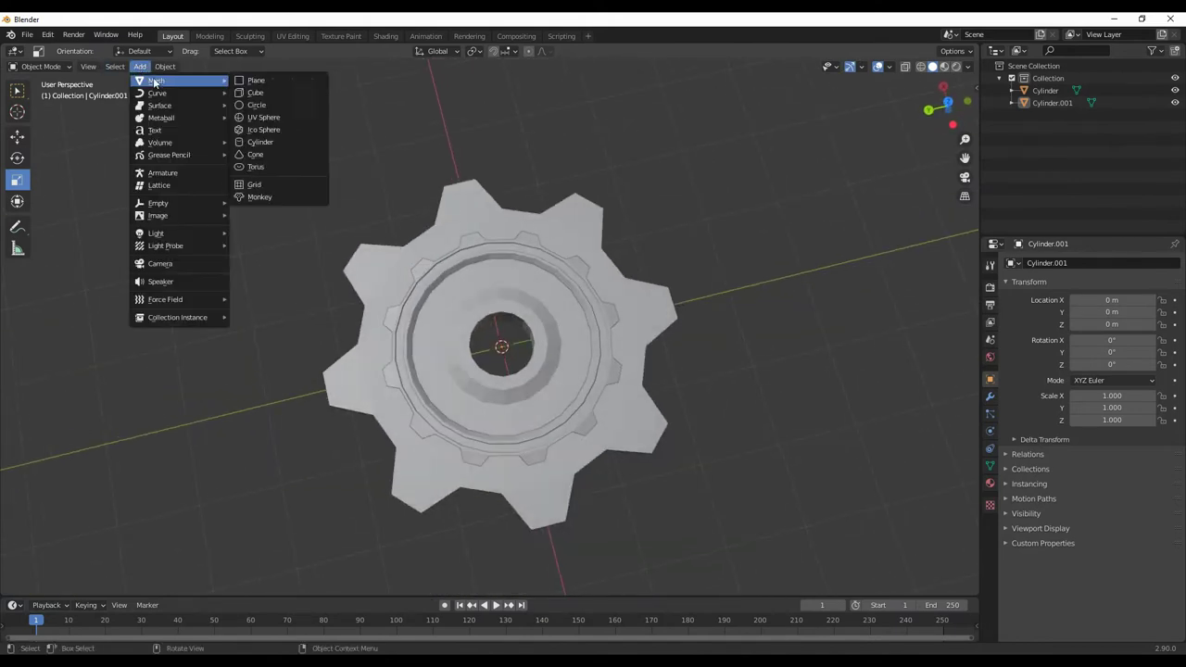
left_click(273, 141)
key("Return")
middle_click_drag(519, 435, 556, 371)
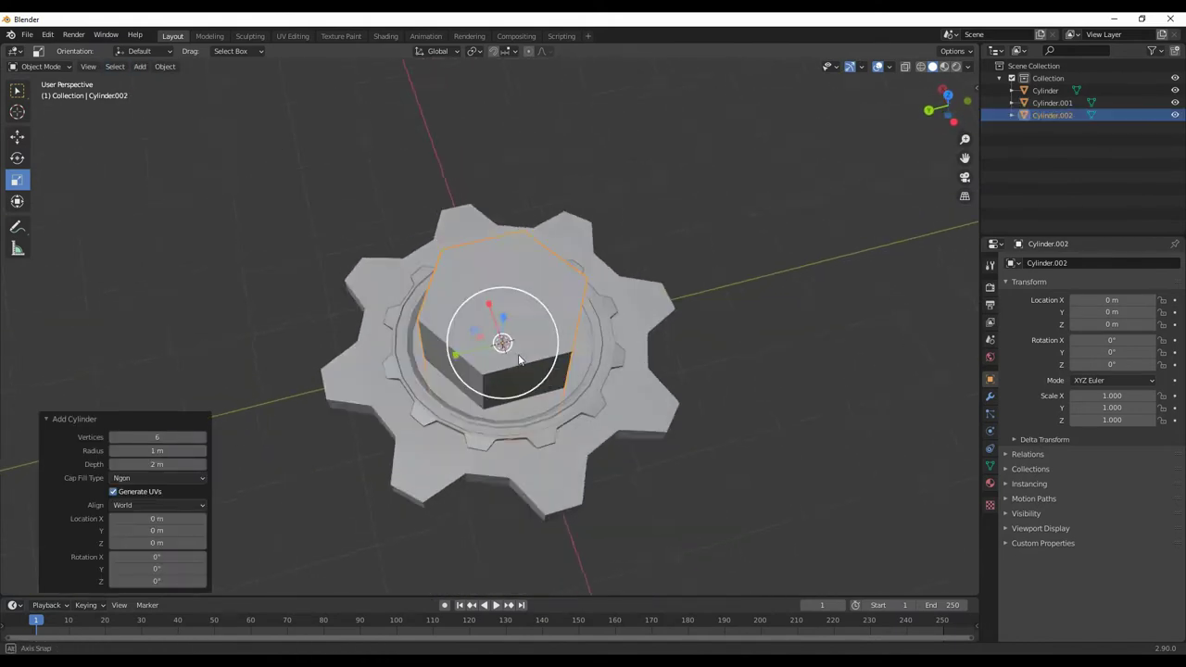
scroll(562, 362, "up", 2)
key("Tab")
left_click_drag(561, 362, 513, 339)
scroll(512, 339, "up", 3)
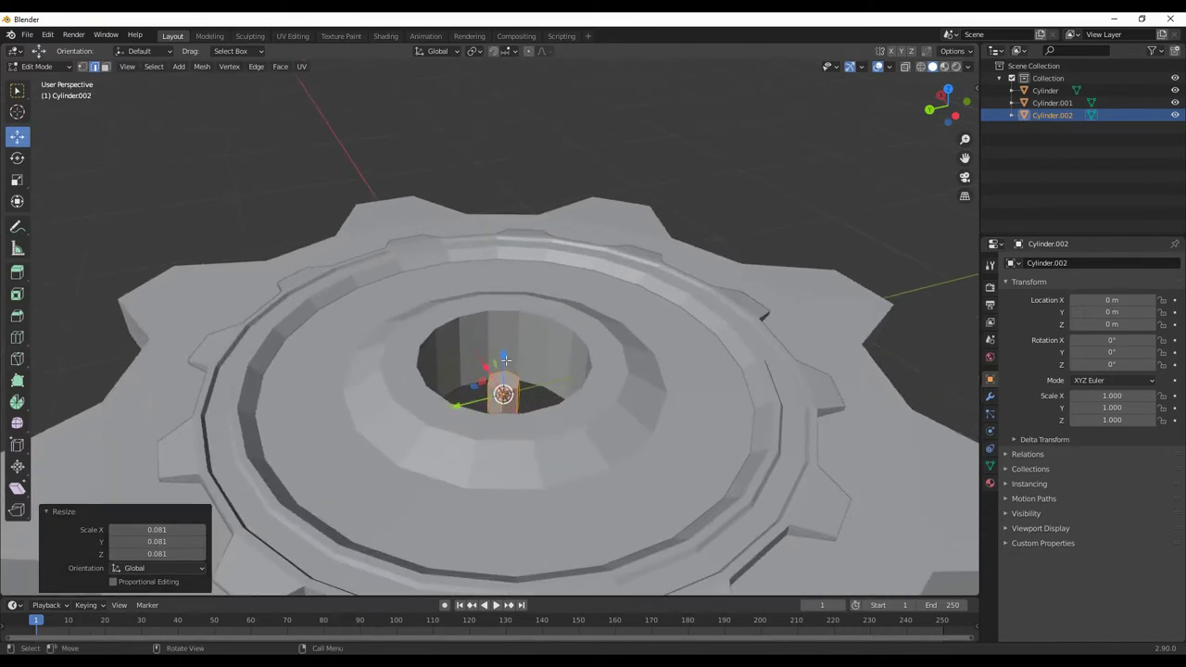
mouse_move(513, 339)
middle_mouse_down()
mouse_move(565, 278)
mouse_move(573, 417)
mouse_move(556, 389)
middle_mouse_up()
Flatten the small cylinder along Z into a thin hexagonal bolt
key("s")
key("z")
left_click(593, 268)
key("f")
right_click(635, 381)
left_click(636, 381)
scroll(593, 354, "down", 3)
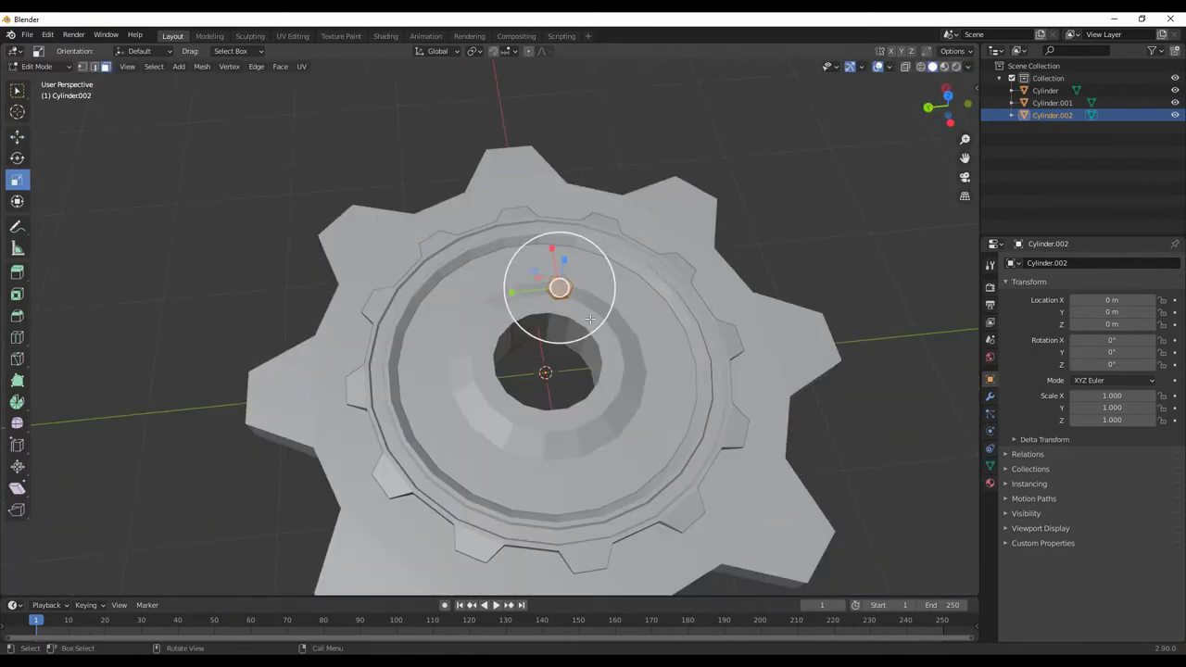
From the top view, move the bolt sideways over the inner ring's groove
key("g")
left_click(399, 315)
key("KP_7")
key("g")
left_click(394, 343)
scroll(430, 375, "up", 2)
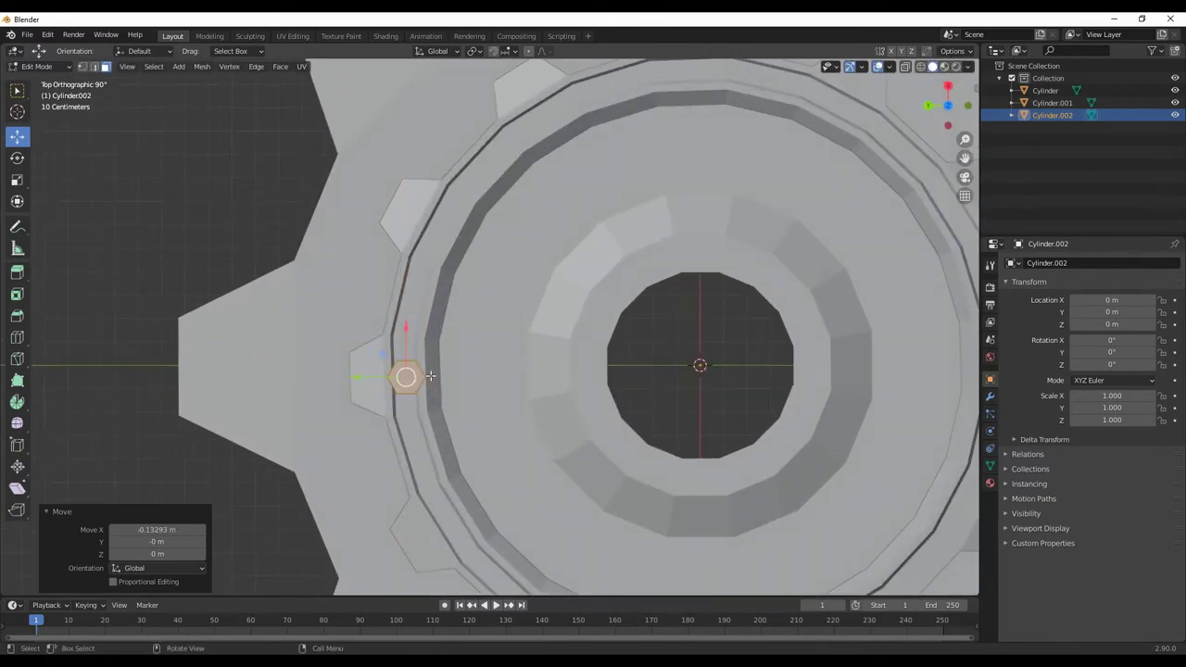
scroll(428, 393, "down", 2)
middle_click_drag(436, 352, 463, 185)
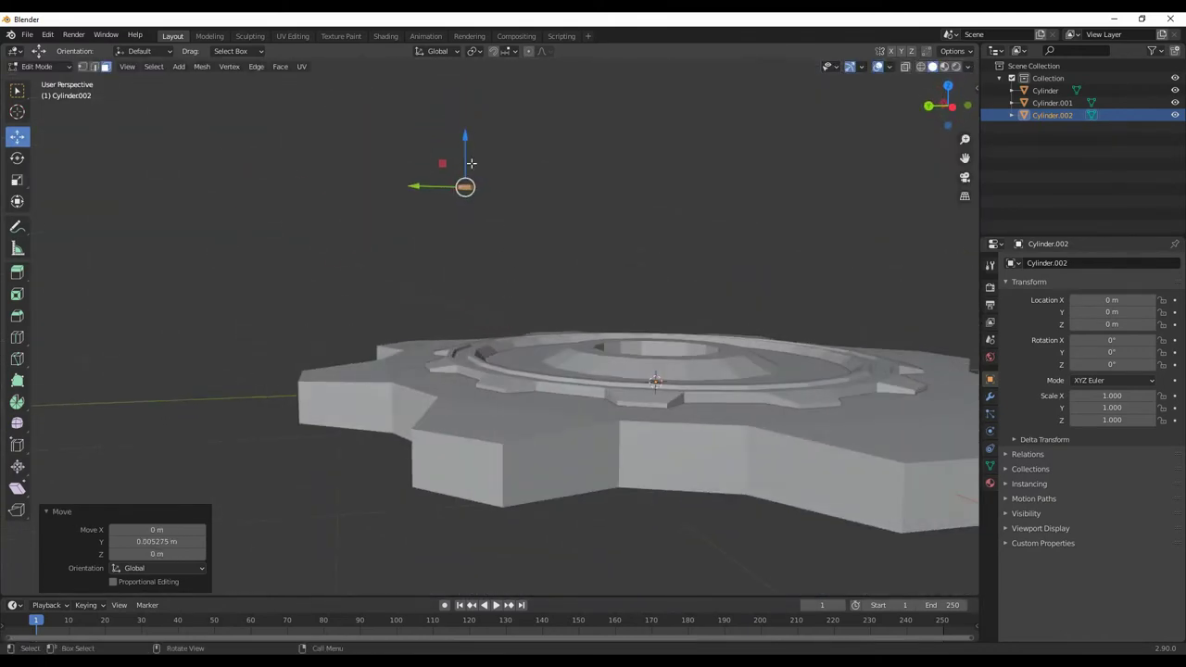
left_click_drag(464, 176, 463, 398)
scroll(496, 389, "up", 3)
middle_click_drag(496, 389, 468, 338)
Adjust the bolt's height and size so it sits on the ring surface
key("g")
key("z")
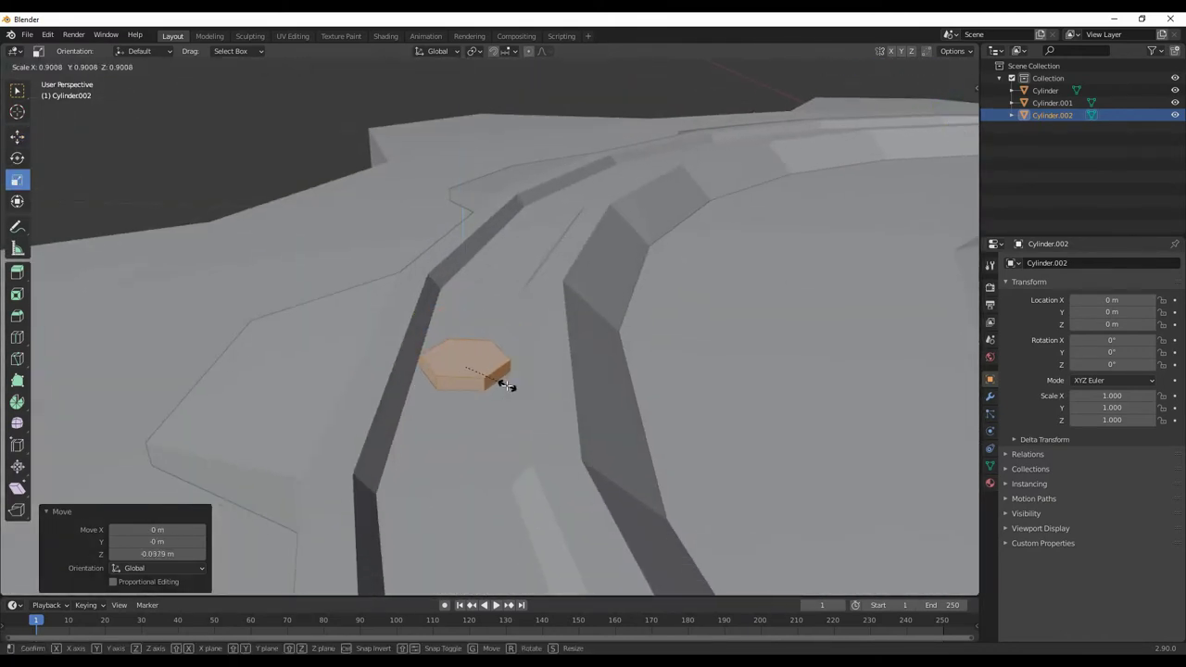
right_click(505, 385)
middle_click_drag(505, 385, 455, 398)
key("g")
key("z")
left_click(482, 408)
key("s")
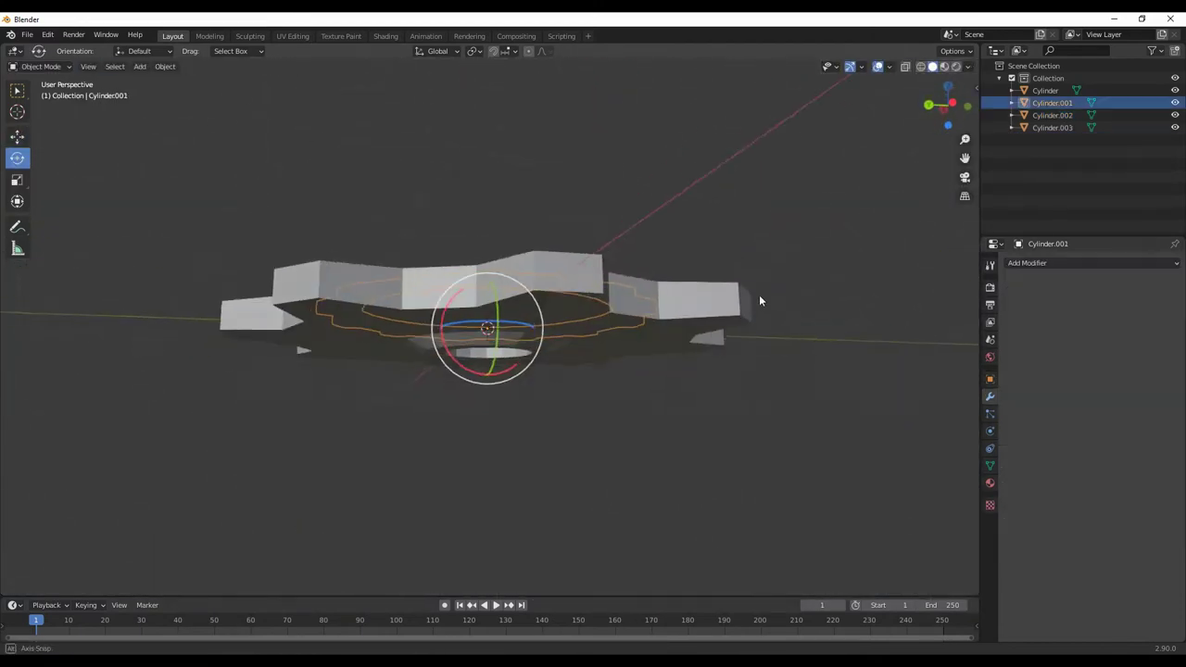
Duplicate the gear part Cylinder.001 in place and scale the copy
middle_click_drag(759, 300, 591, 422, "alt")
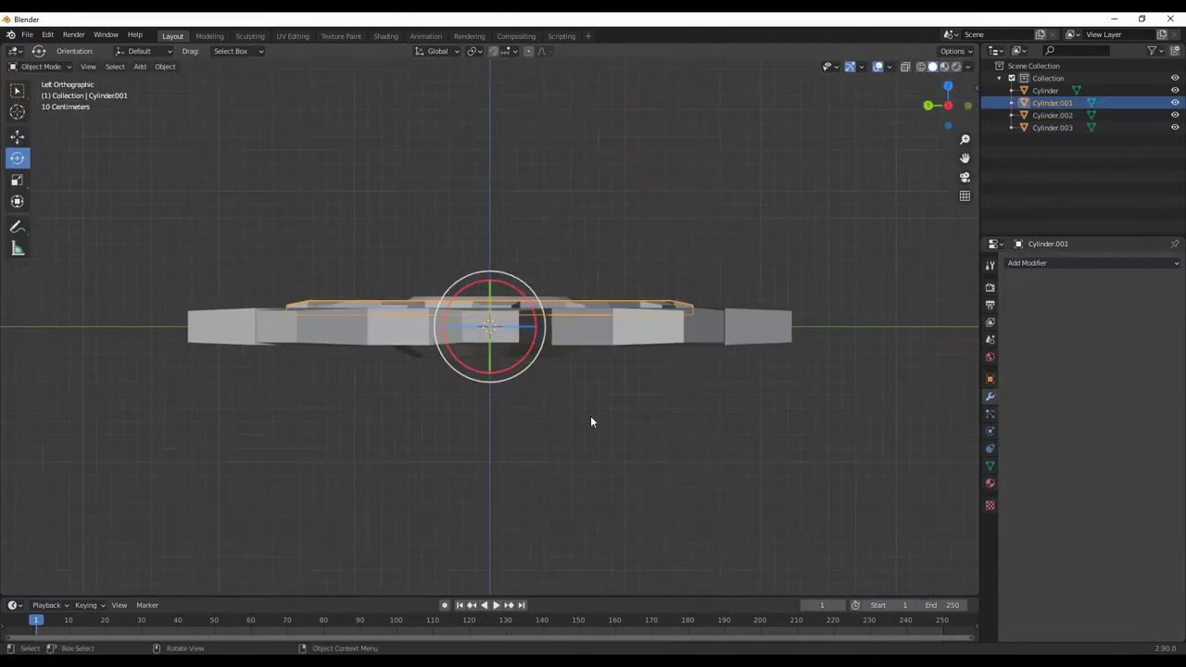
key("shift+d")
right_click(632, 393)
key("s")
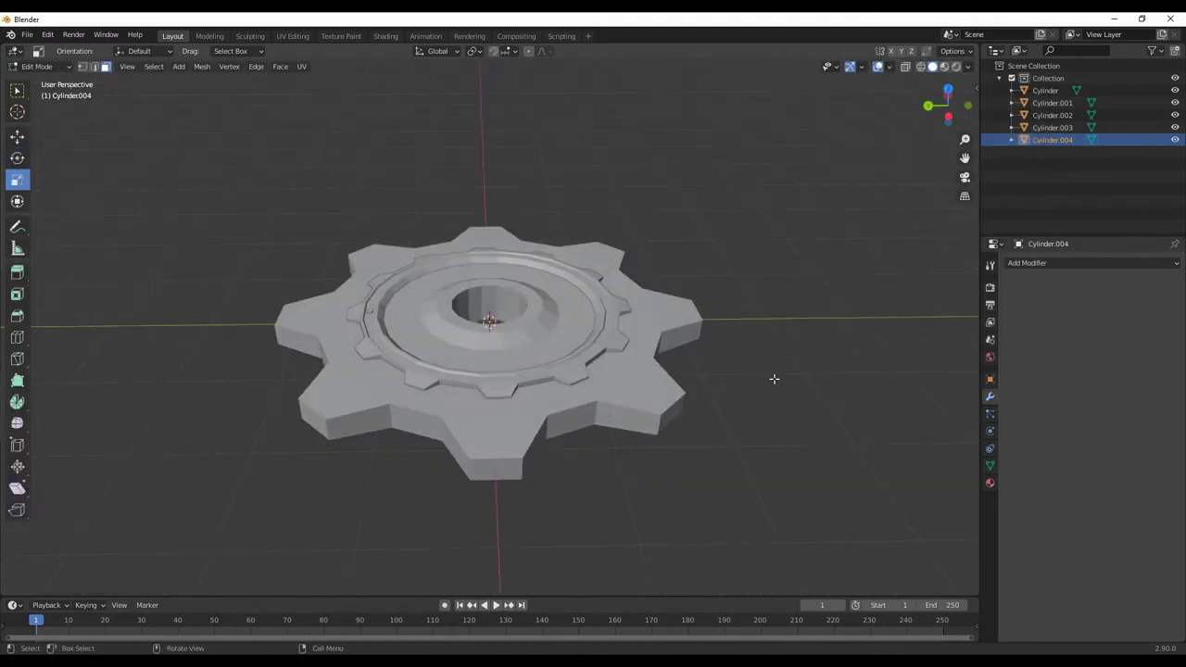
mouse_move(773, 378)
middle_mouse_down()
mouse_move(767, 336)
mouse_move(228, 207)
middle_mouse_up()
In the UV Editing workspace, select the whole gear mesh and unwrap it
left_click(292, 36)
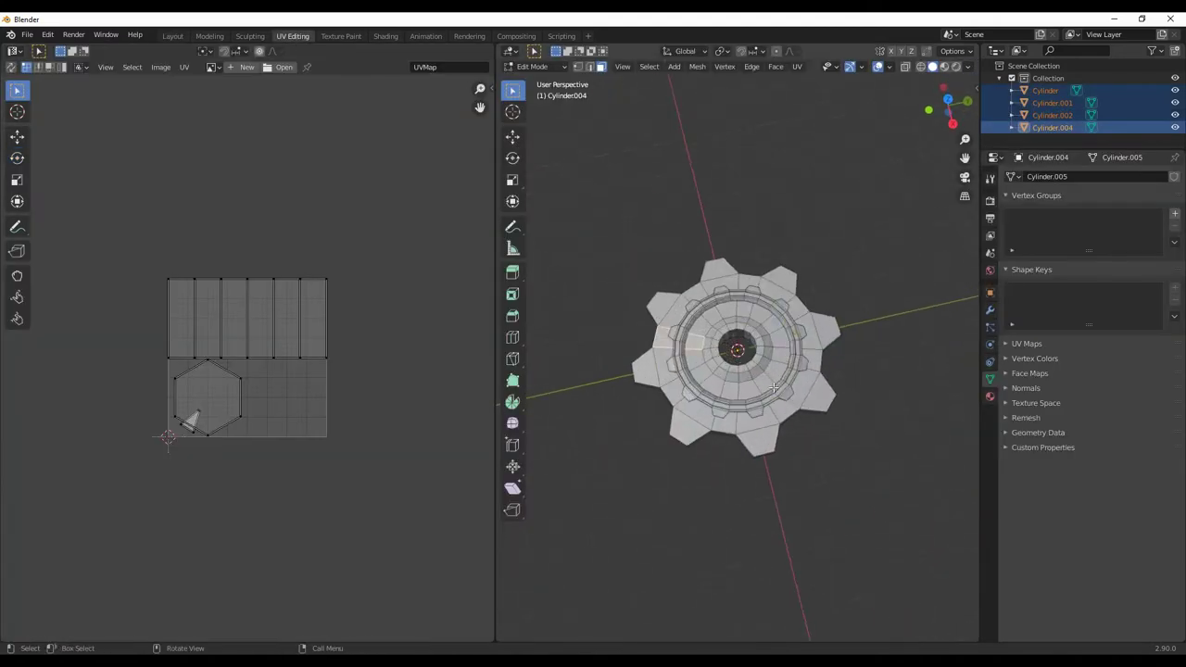
key("a")
left_click(797, 66)
left_click(805, 80)
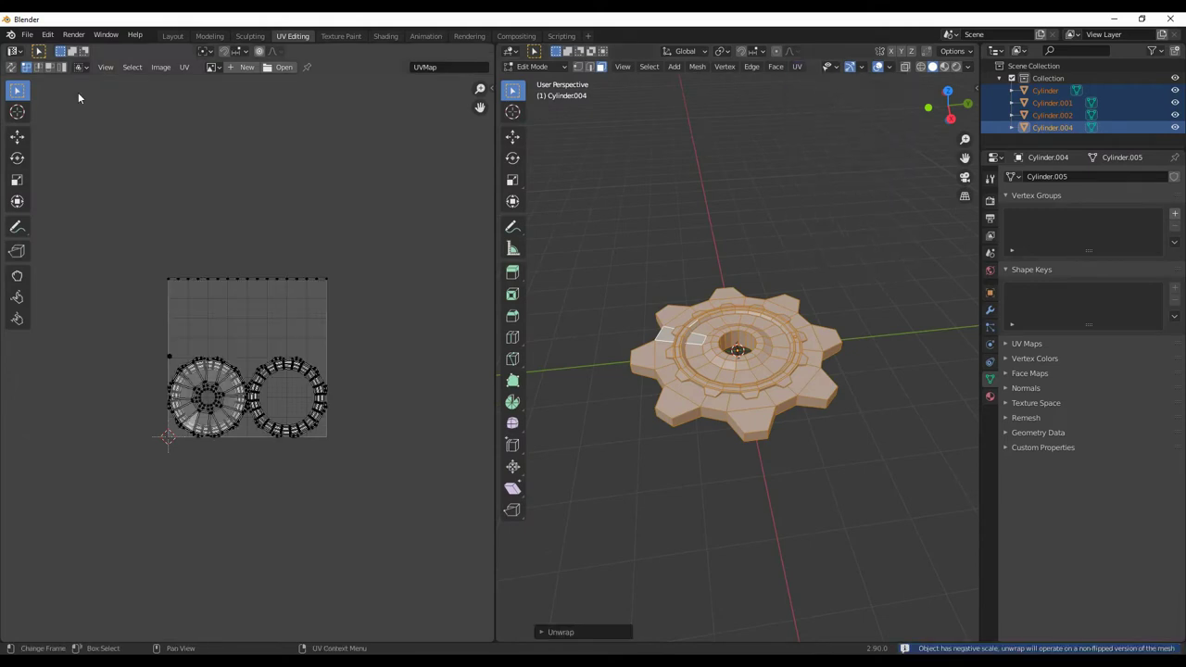
scroll(278, 333, "up", 3)
scroll(732, 371, "up", 4)
left_click(247, 344)
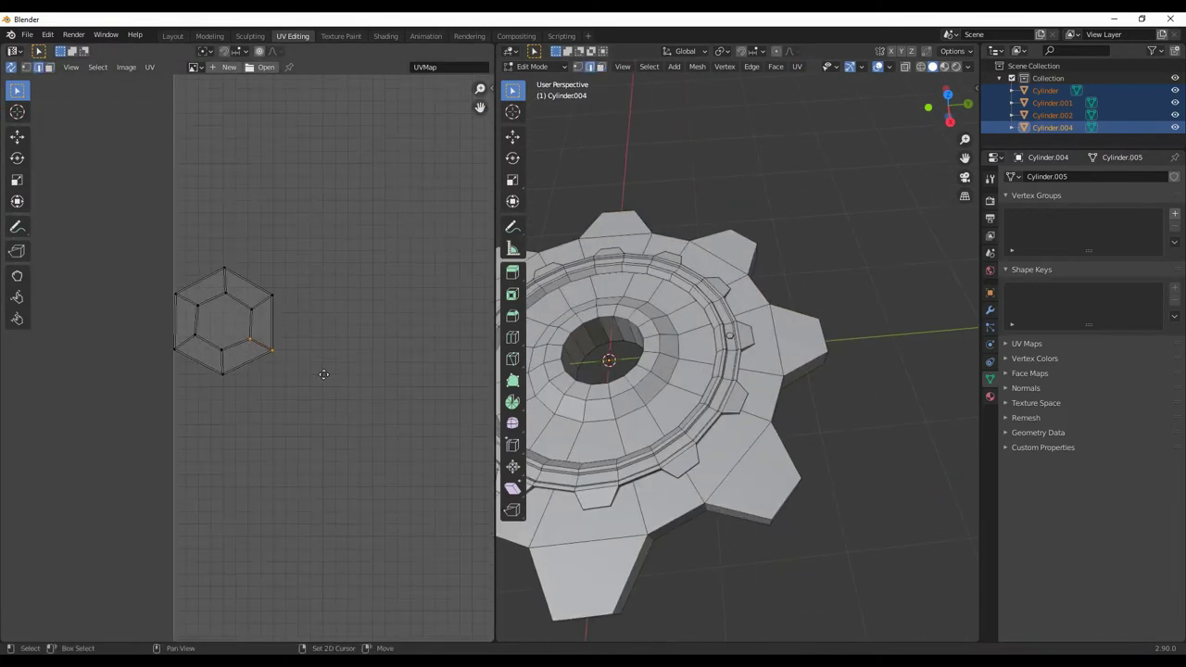
key("a")
Mark the selected edge loops and the outer tooth edges as seams
scroll(802, 343, "down", 3)
middle_click_drag(801, 344, 667, 481)
middle_click_drag(855, 327, 711, 438)
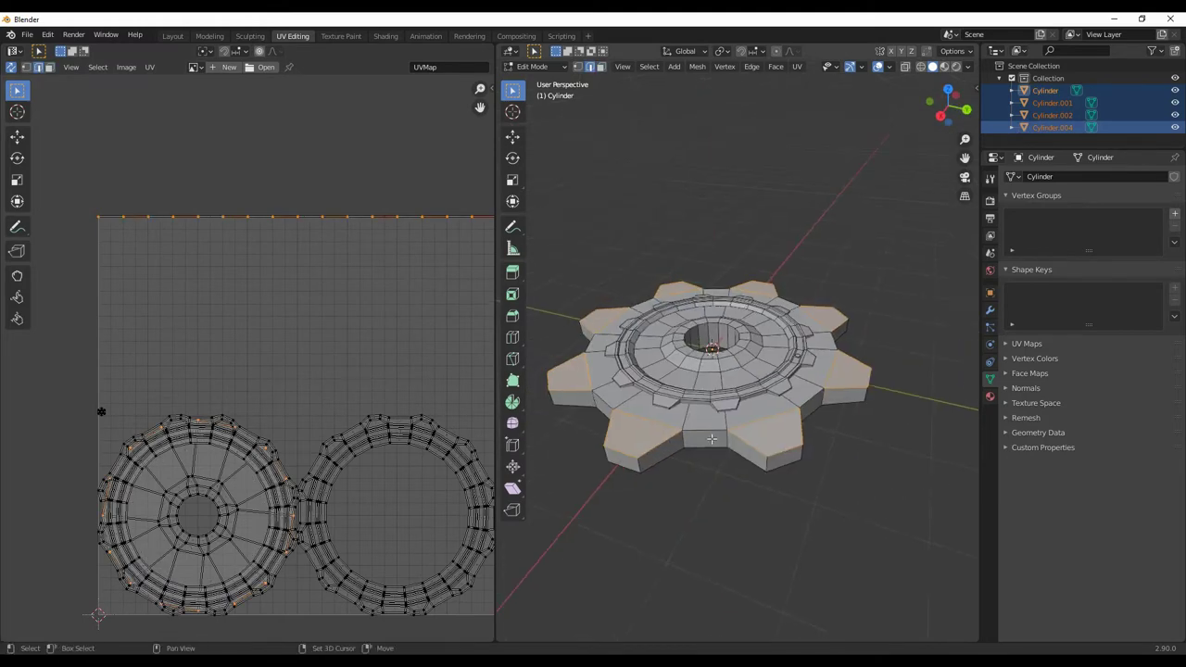
mouse_move(808, 443)
middle_mouse_down()
mouse_move(855, 392)
mouse_move(852, 337)
mouse_move(836, 343)
mouse_move(895, 472)
mouse_move(825, 389)
middle_mouse_up()
right_click(825, 390)
left_click(820, 373)
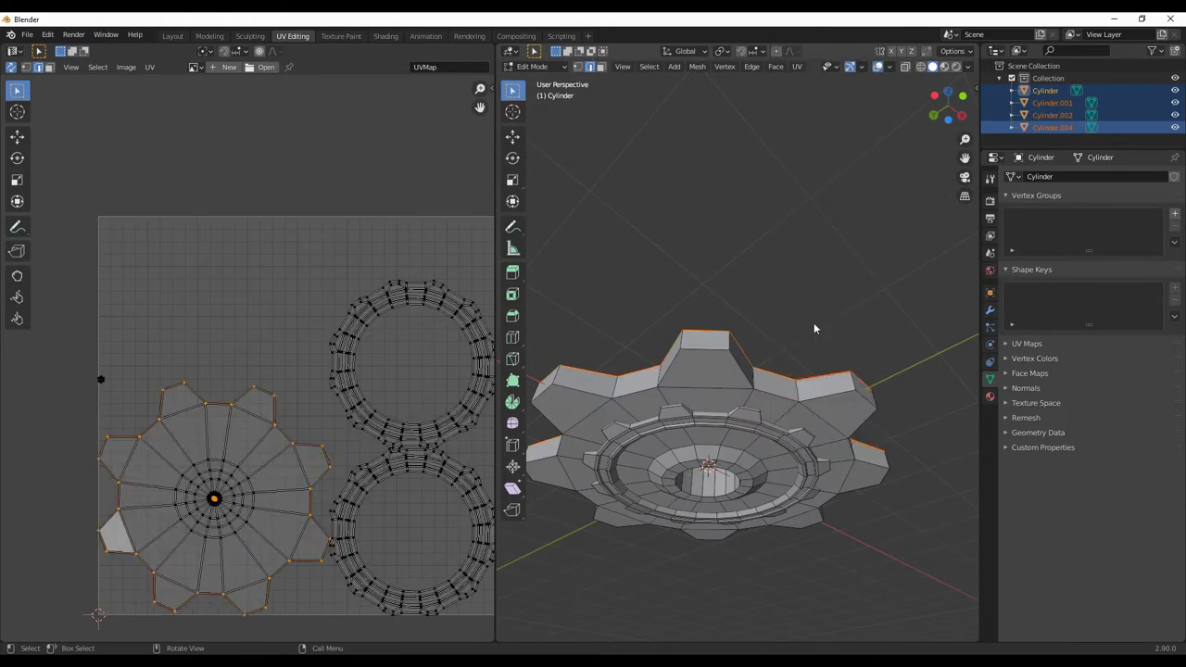
mouse_move(815, 328)
middle_mouse_down()
mouse_move(812, 456)
mouse_move(717, 444)
mouse_move(705, 483)
middle_mouse_up()
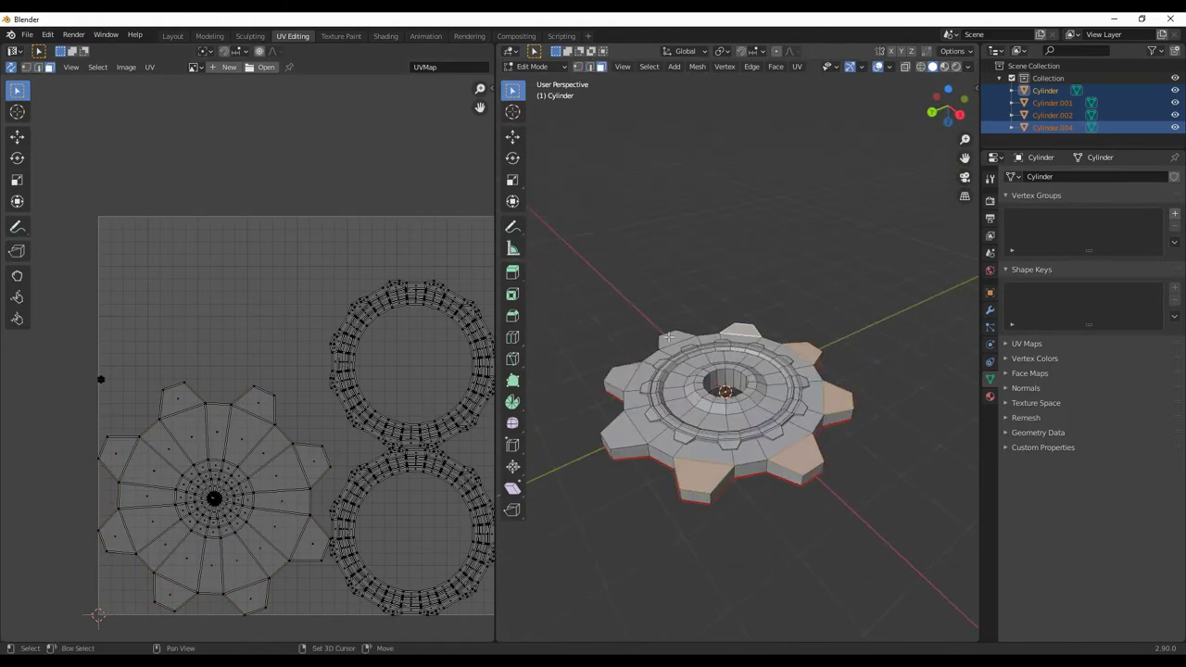
mouse_move(631, 497)
middle_mouse_down()
mouse_move(810, 380)
mouse_move(853, 435)
middle_mouse_up()
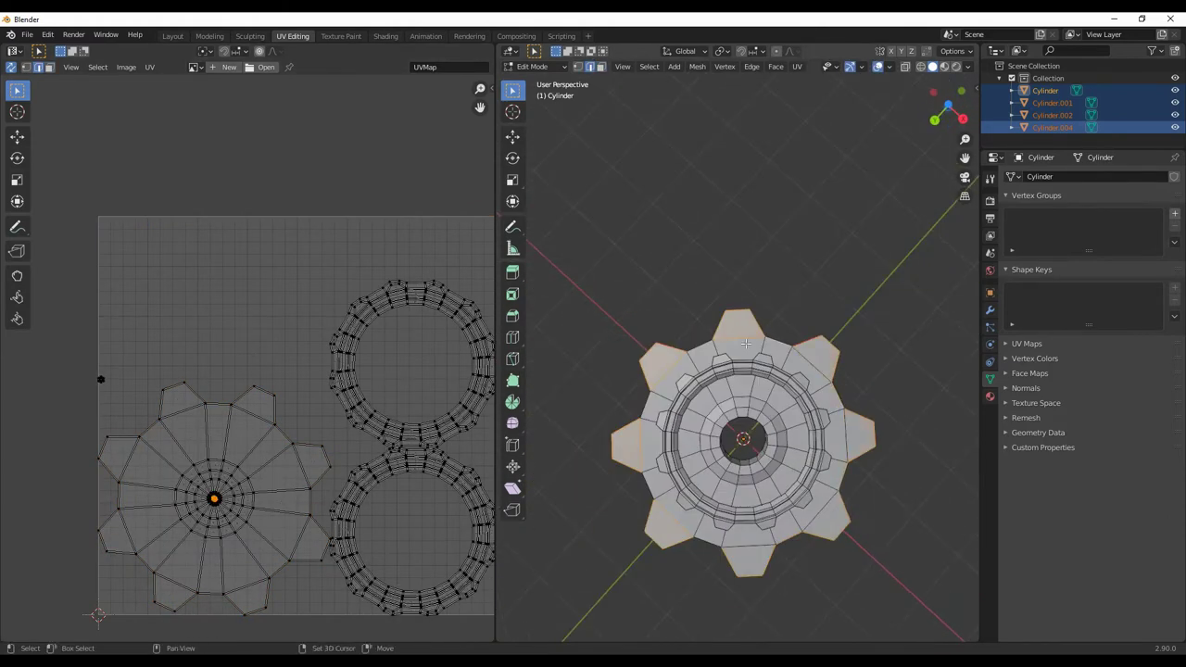
right_click(871, 546)
left_click(871, 546)
Orbit around to check the new seams, then select a face on the gear
middle_click_drag(895, 540, 781, 458)
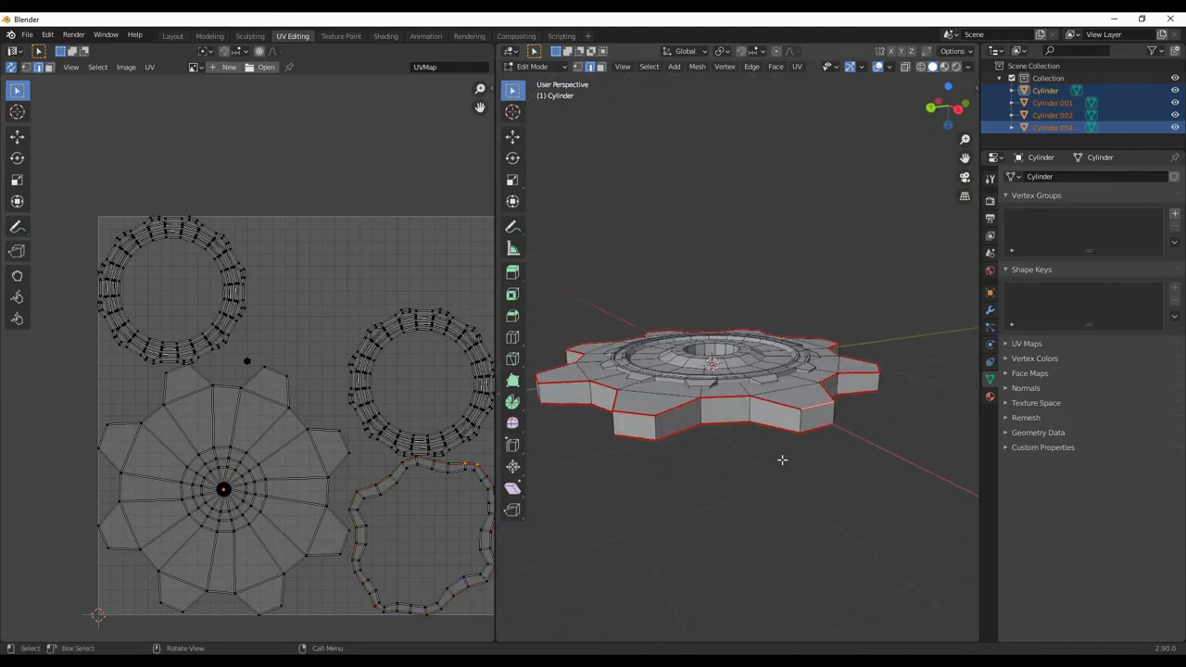
scroll(449, 431, "up", 1)
scroll(373, 497, "up", 3)
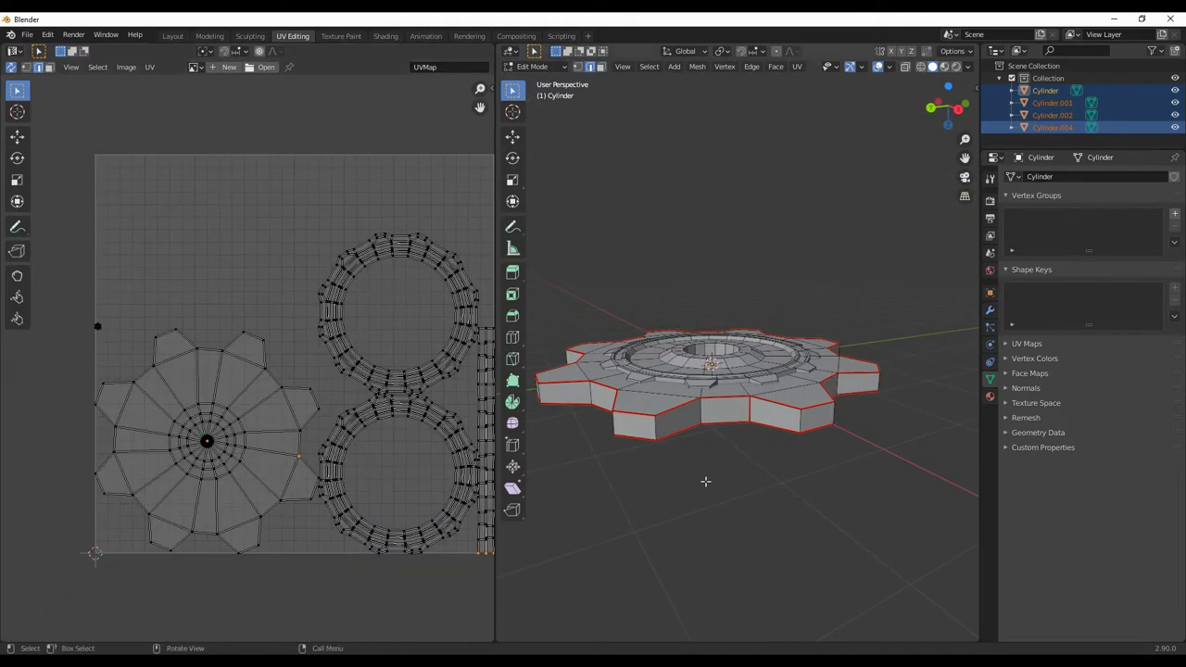
middle_click_drag(704, 482, 813, 425)
middle_click_drag(712, 201, 704, 278)
scroll(218, 474, "down", 3)
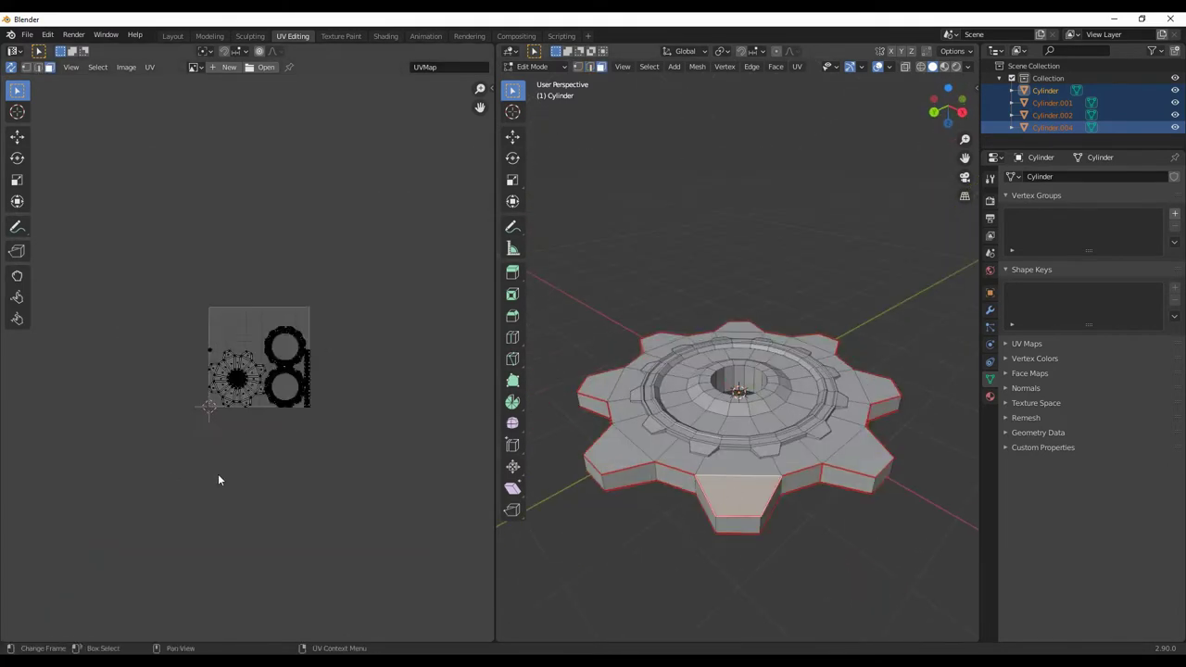
scroll(222, 464, "up", 5)
scroll(381, 458, "up", 2)
scroll(155, 264, "down", 4)
middle_click_drag(723, 389, 812, 531)
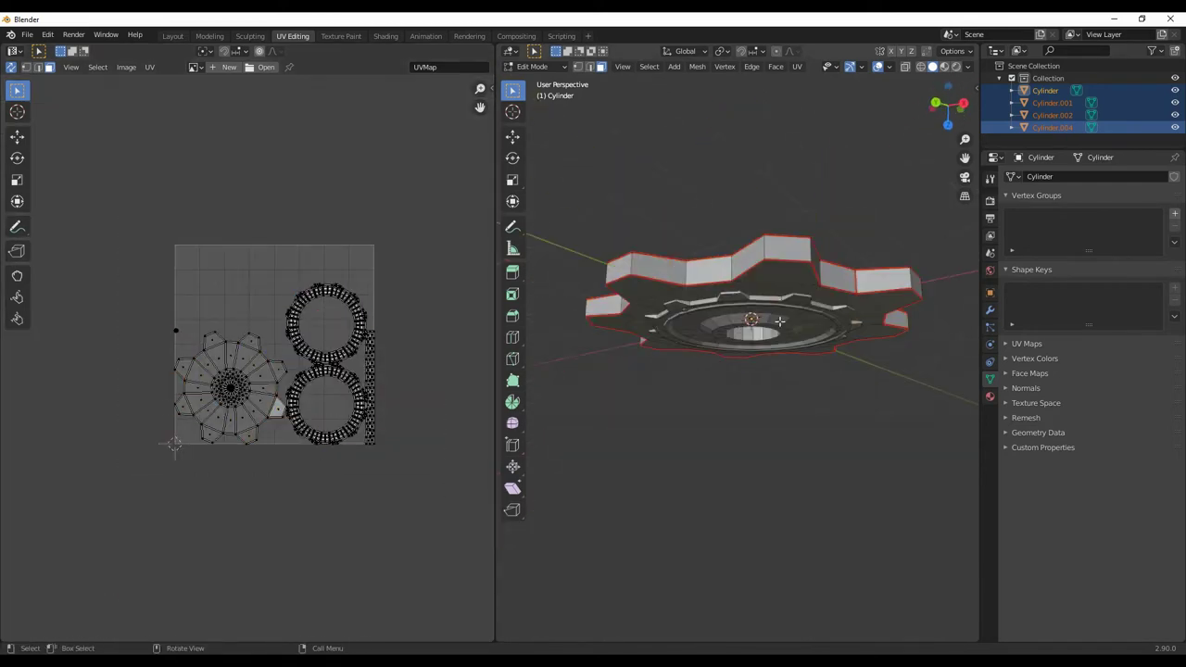
left_click(813, 532)
Mark the loop around the gear's centre hole as a UV seam
scroll(278, 370, "up", 3)
scroll(344, 415, "down", 2)
mouse_move(704, 417)
middle_mouse_down()
mouse_move(842, 439)
mouse_move(633, 519)
mouse_move(741, 419)
mouse_move(741, 435)
middle_mouse_up()
left_click(723, 435)
scroll(723, 436, "up", 3)
scroll(742, 436, "down", 2)
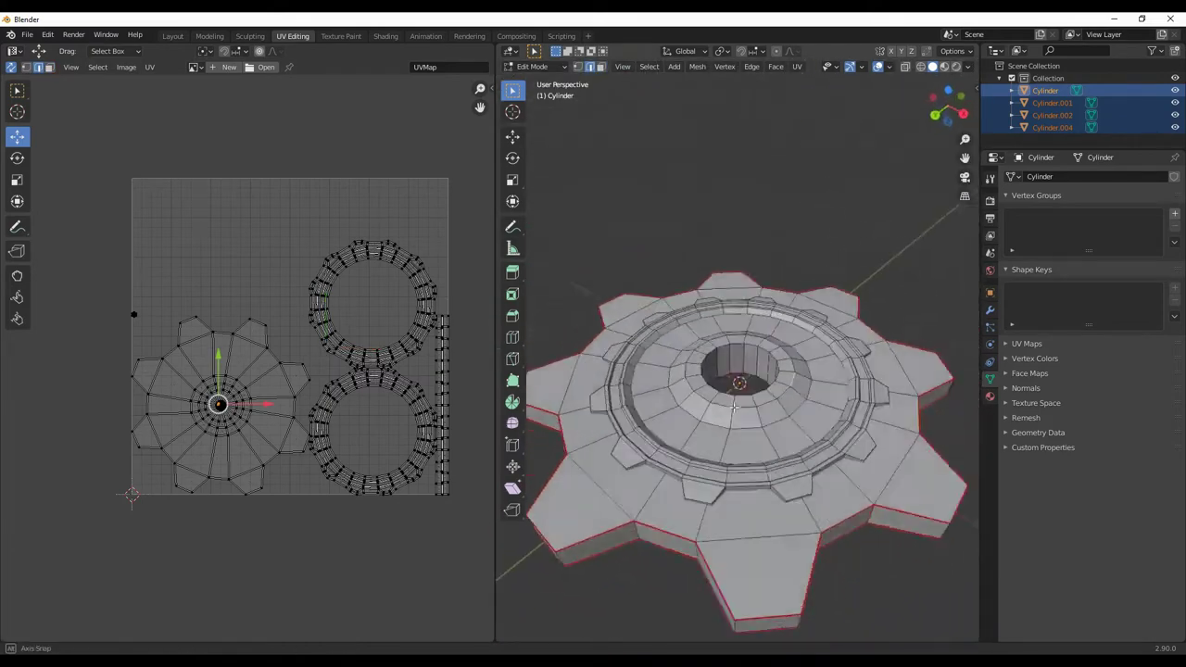
scroll(740, 452, "up", 3)
right_click(741, 379)
left_click(793, 208)
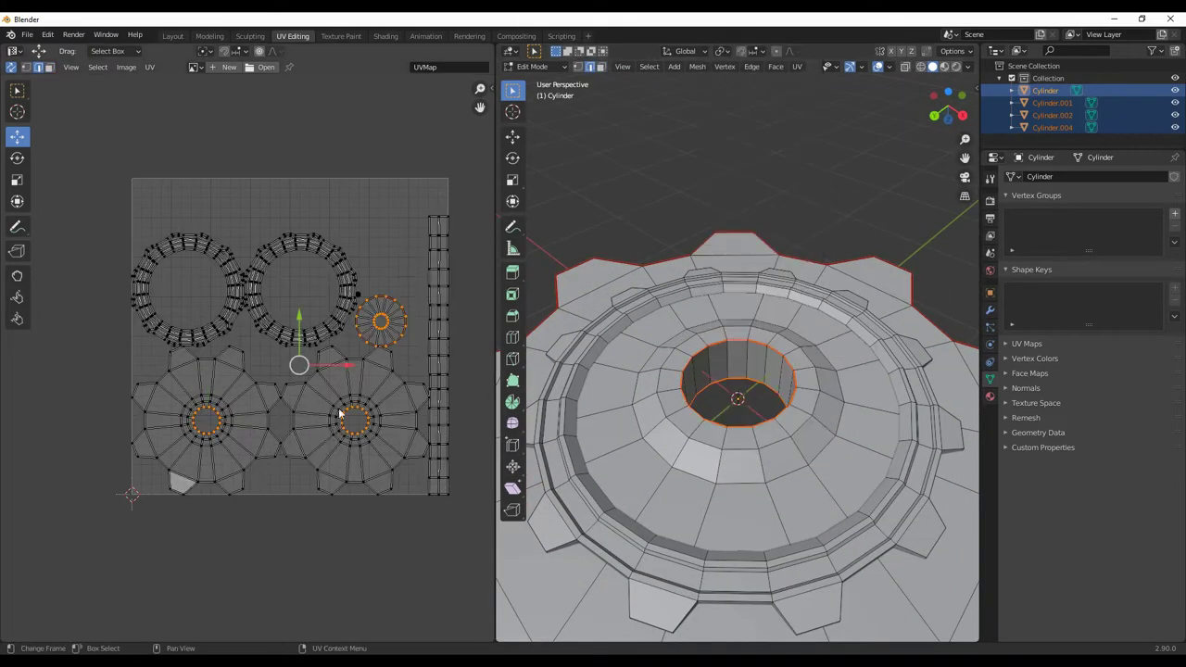
Mark a second loop inside the centre hole as a seam
scroll(278, 398, "up", 2)
middle_click_drag(649, 371, 545, 335)
scroll(545, 336, "up", 1)
right_click(746, 301)
left_click(746, 301)
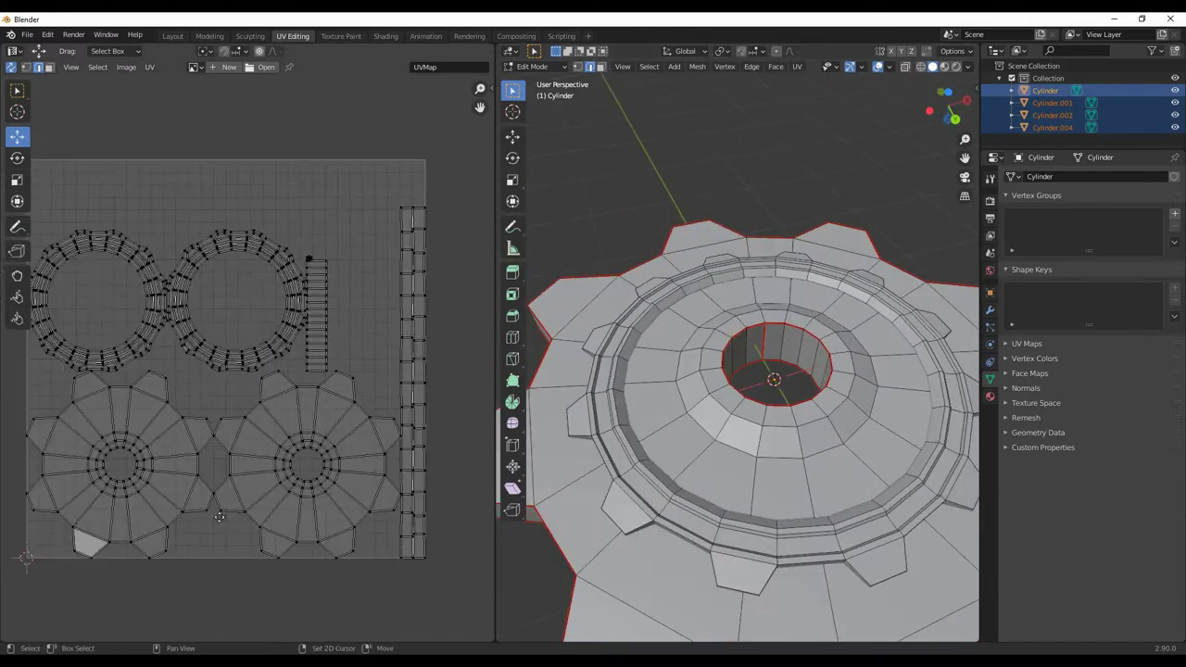
scroll(223, 405, "up", 2)
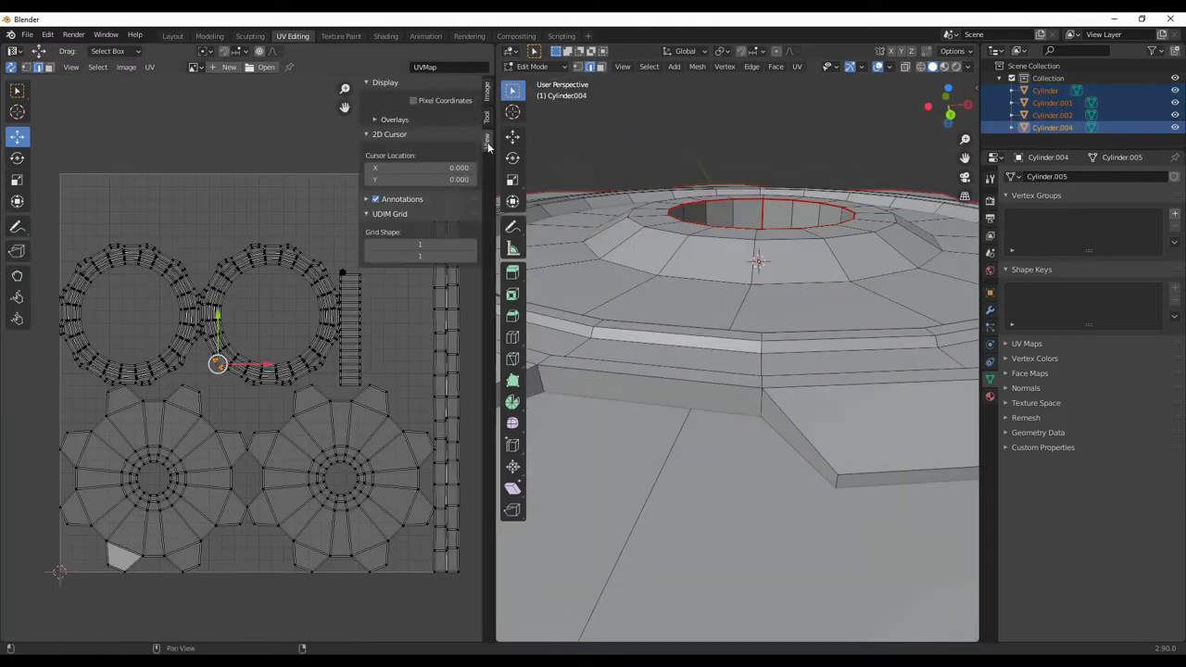
Enable Display Stretch and select a loop on the gear's ring
left_click(365, 82)
left_click(417, 185)
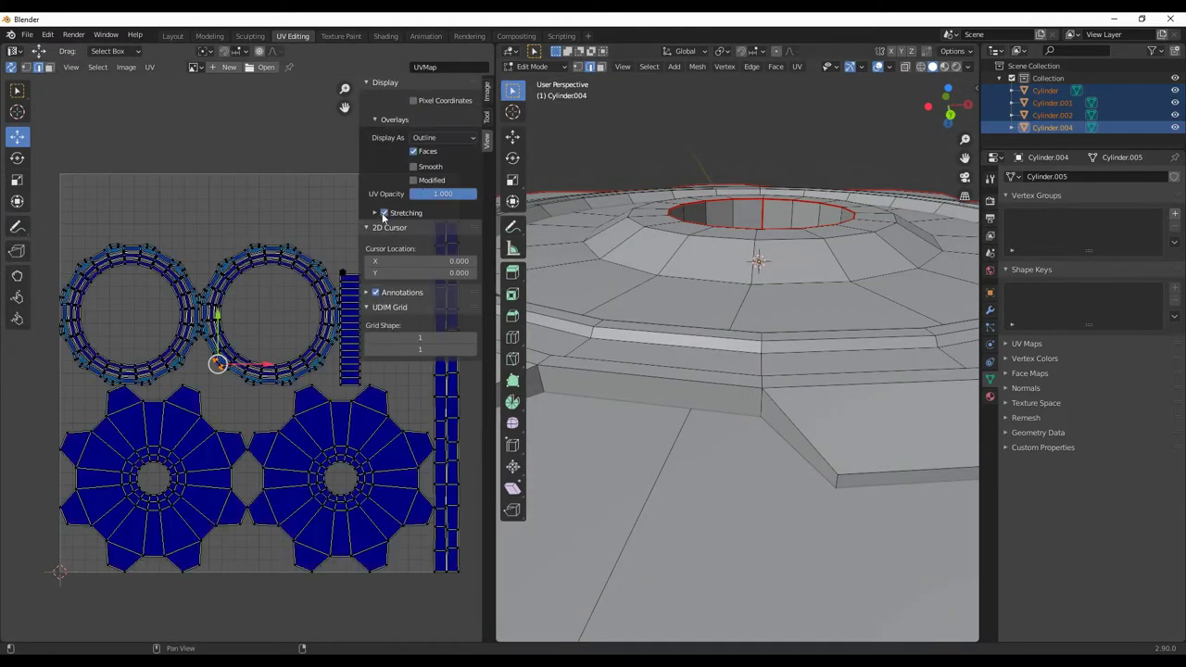
middle_click_drag(760, 290, 741, 306)
scroll(742, 306, "down", 3)
scroll(251, 352, "up", 3)
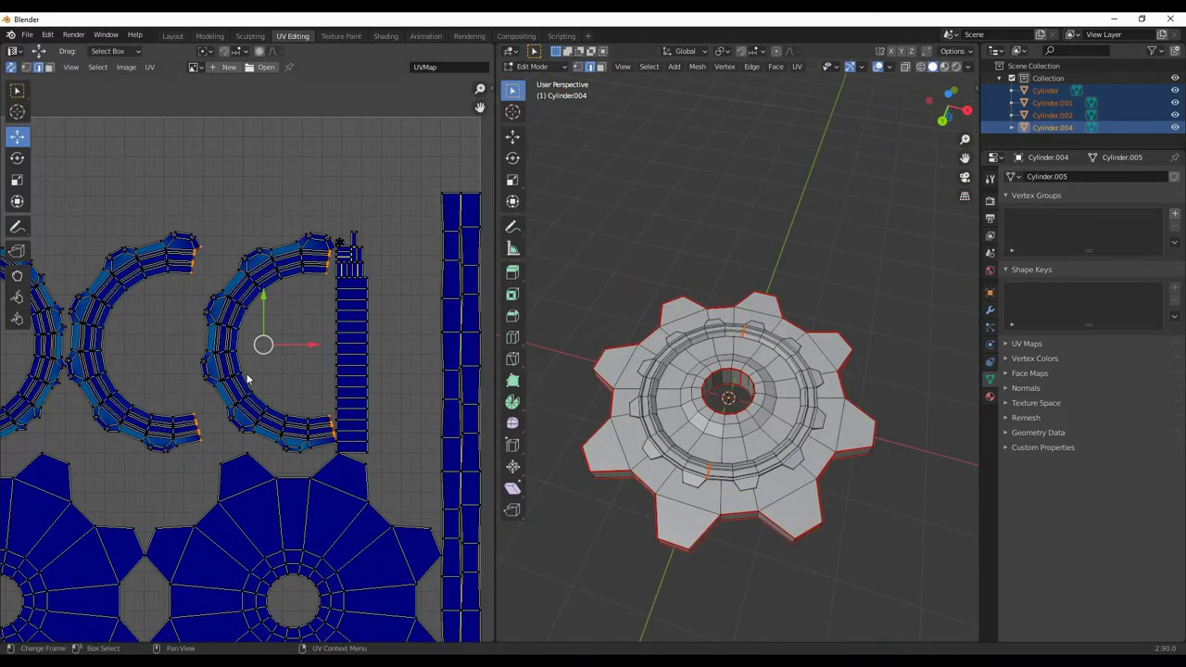
scroll(250, 352, "down", 4)
mouse_move(783, 471)
middle_mouse_down()
mouse_move(742, 389)
mouse_move(674, 369)
mouse_move(732, 389)
middle_mouse_up()
scroll(741, 389, "up", 3)
scroll(704, 371, "up", 2)
left_click(674, 369, "alt")
Run UV > Minimize Stretch to reduce distortion in the UV islands
scroll(766, 498, "down", 4)
scroll(765, 498, "down", 3)
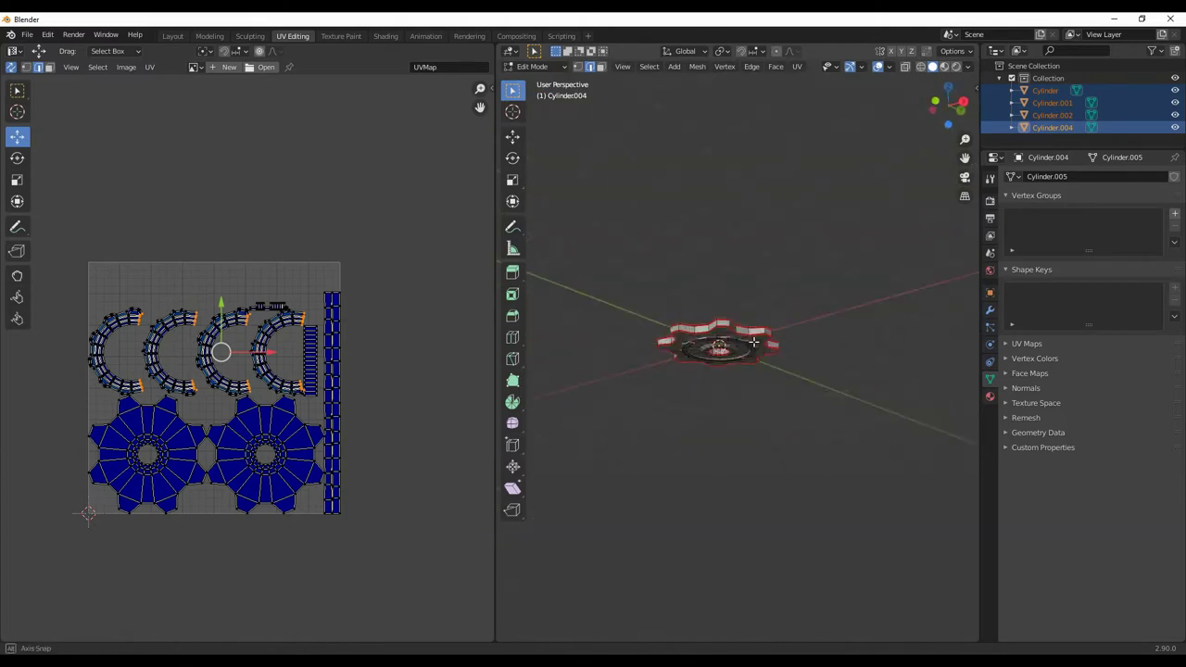
middle_click_drag(765, 497, 741, 417)
scroll(741, 417, "up", 3)
Return to Object Mode in the Layout workspace with the gear deselected
scroll(224, 435, "up", 4)
scroll(225, 435, "down", 3)
left_click(150, 67)
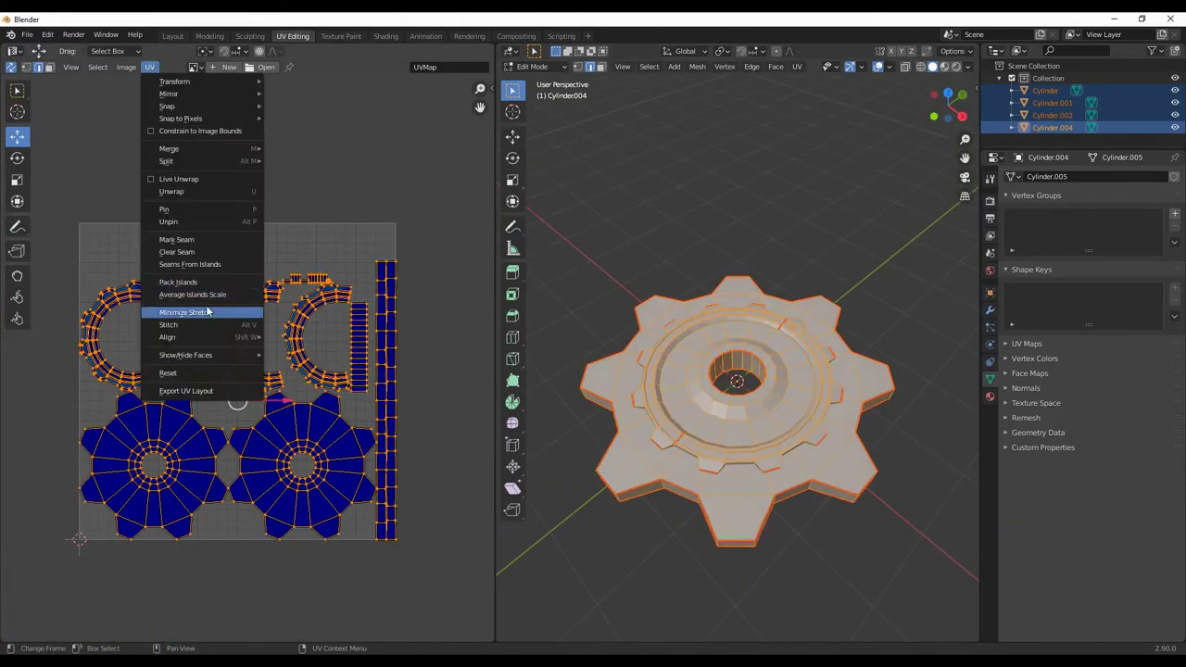
left_click(186, 309)
left_click(150, 67)
left_click(185, 251)
key("Tab")
key("ctrl+Page_Down")
key("ctrl+Page_Down")
key("ctrl+Page_Down")
left_click(689, 329)
scroll(689, 329, "up", 3)
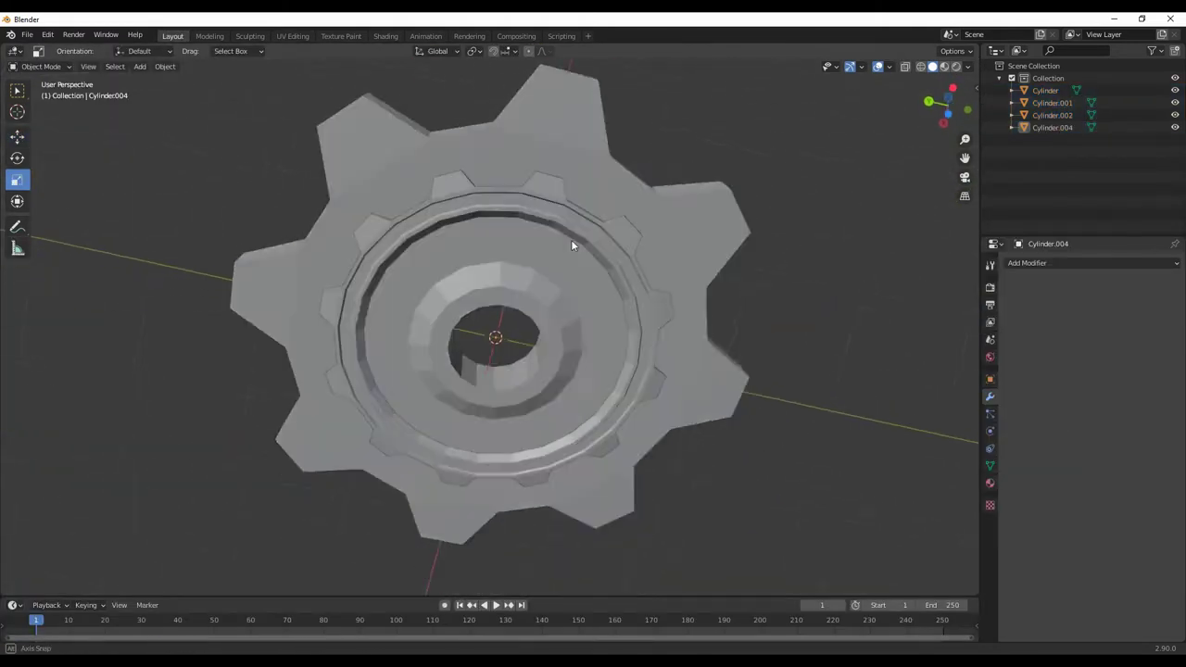
mouse_move(571, 239)
middle_mouse_down()
mouse_move(460, 409)
mouse_move(332, 340)
mouse_move(597, 371)
middle_mouse_up()
Select the bolt object and add a Plain Axes empty at the gear centre
left_click(326, 335)
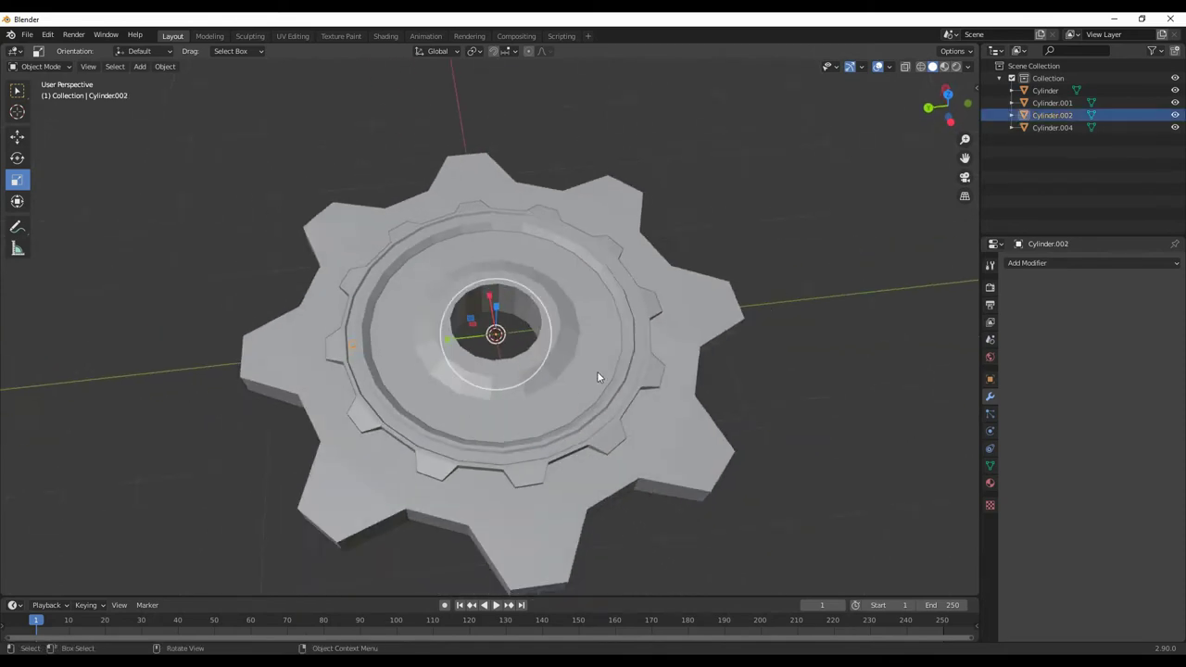
left_click(1036, 265)
middle_click_drag(775, 308, 610, 189)
right_click(609, 188)
left_click(139, 66)
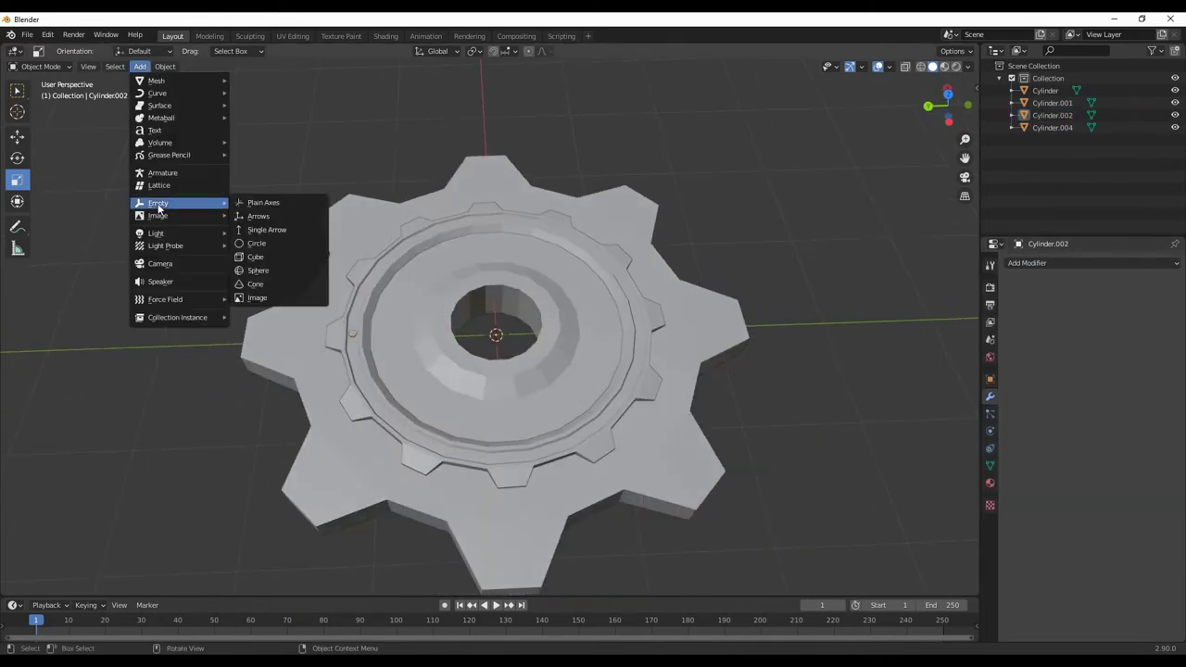
left_click(269, 202)
left_click(17, 136)
Drive the bolt Array (Count 8) with the empty and rotate it to spread the bolts
mouse_move(445, 352)
middle_mouse_down()
mouse_move(495, 378)
mouse_move(267, 309)
middle_mouse_up()
scroll(529, 396, "up", 2)
left_click(267, 310)
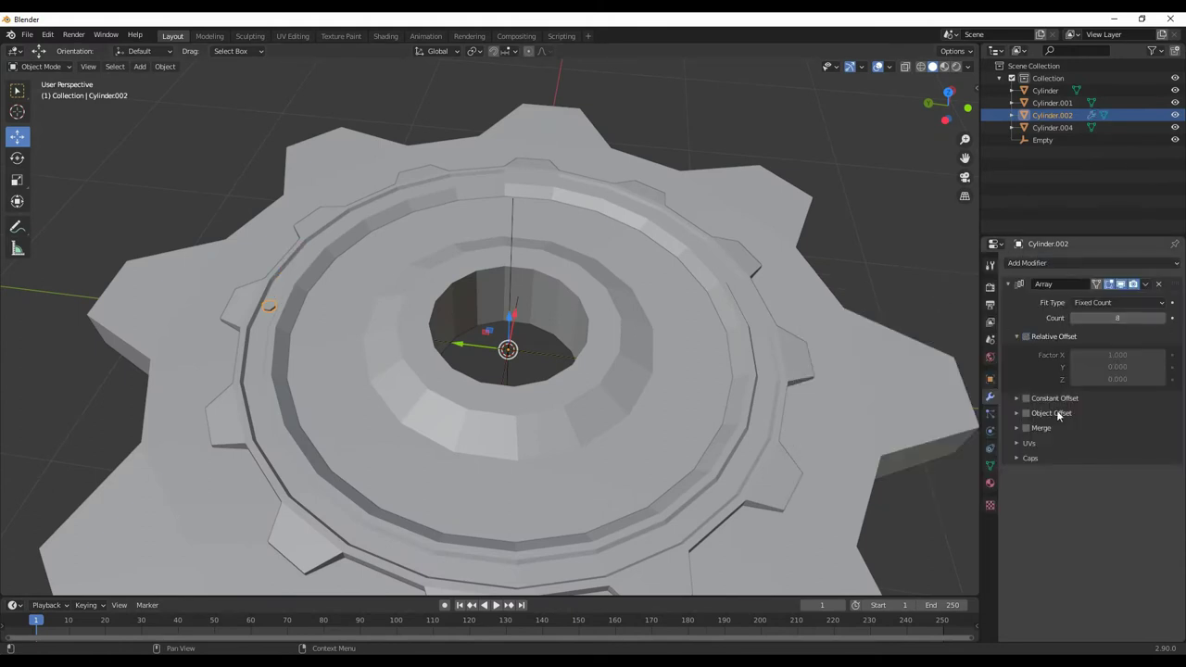
left_click(515, 391)
scroll(649, 334, "down", 4)
middle_click_drag(724, 281, 637, 386)
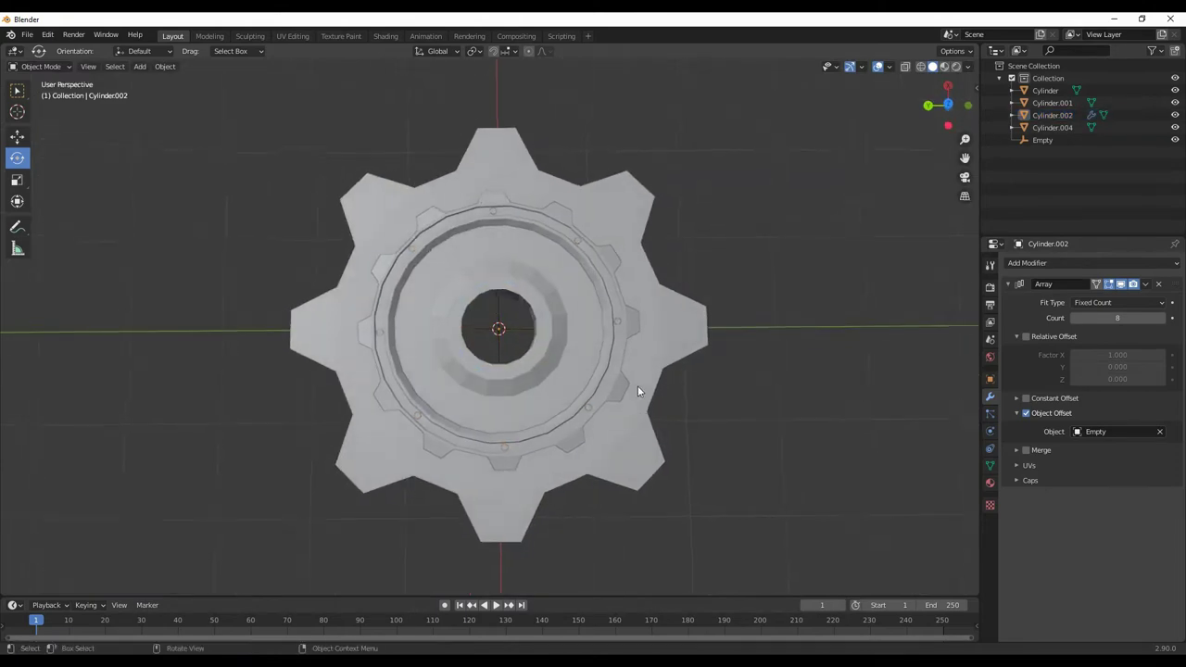
middle_click_drag(771, 273, 834, 232)
Apply the Array modifier to the bolts and delete the helper empty
left_click(1146, 284)
left_click(1091, 298)
middle_click_drag(685, 359, 739, 351)
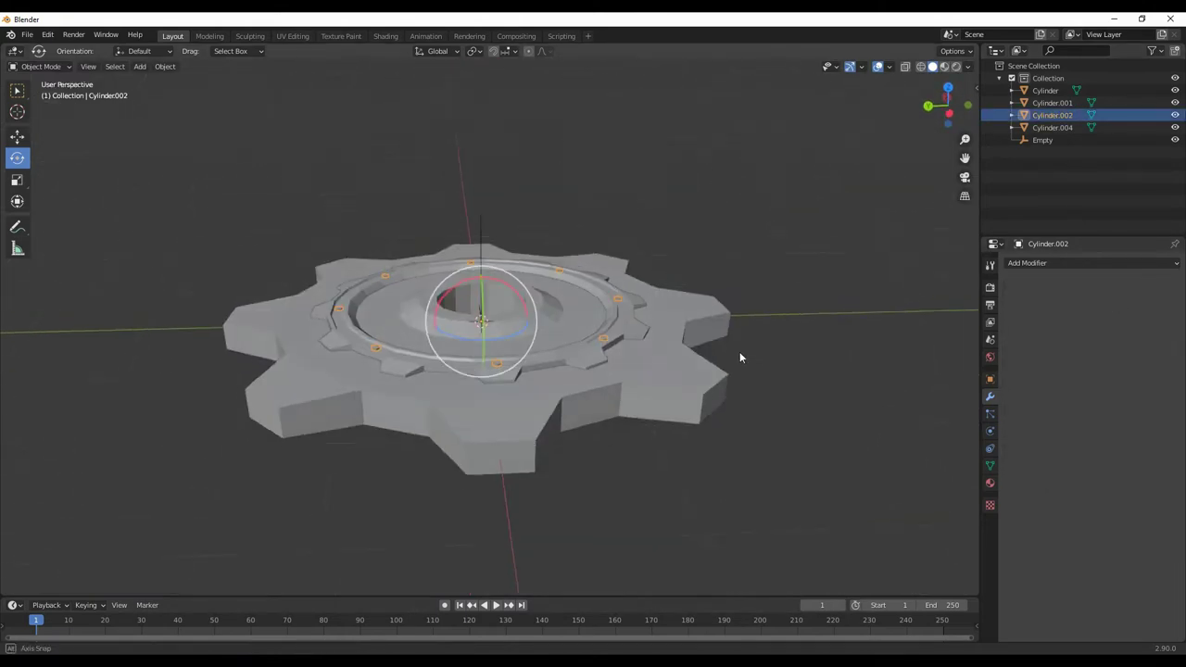
left_click(1043, 140)
key("Delete")
mouse_move(648, 389)
middle_mouse_down()
mouse_move(611, 432)
mouse_move(600, 405)
middle_mouse_up()
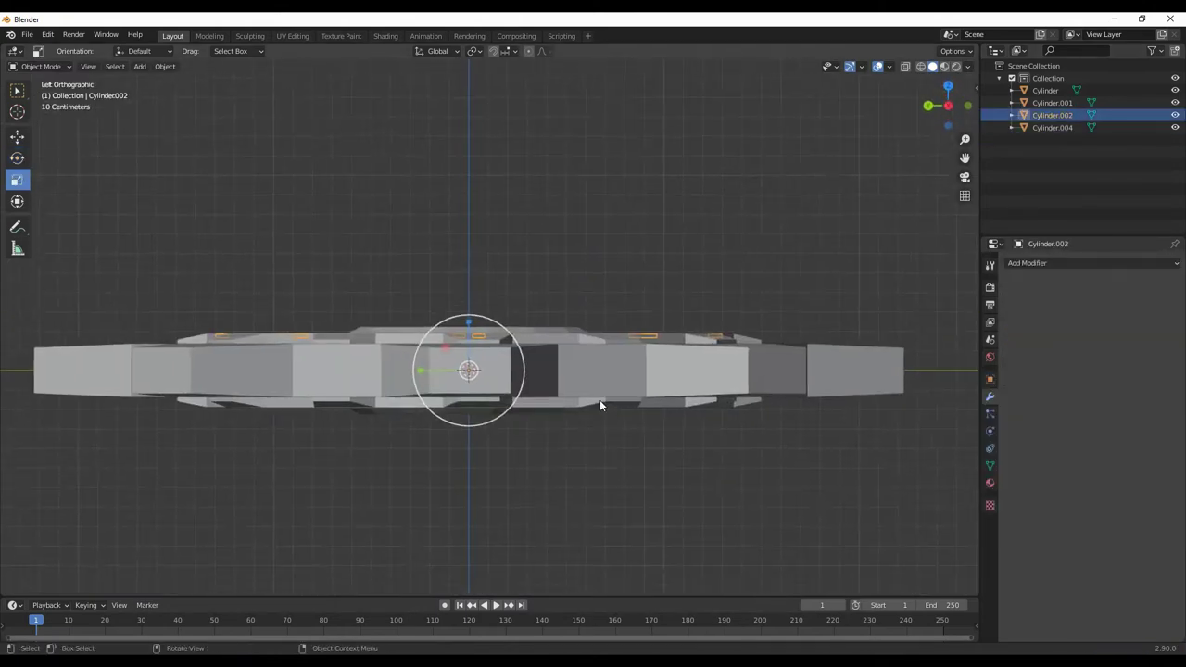
Add a Mirror modifier to the bolts
left_click(1038, 267)
left_click(934, 393)
mouse_move(862, 361)
middle_mouse_down()
mouse_move(803, 402)
mouse_move(1067, 330)
mouse_move(901, 183)
middle_mouse_up()
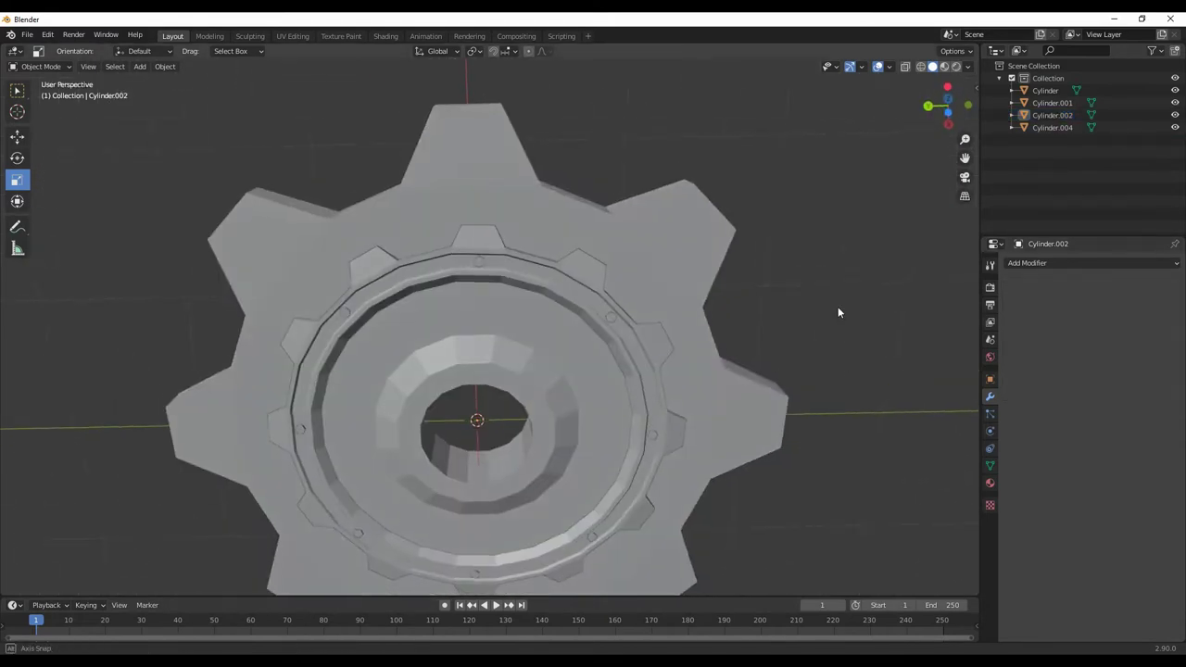
middle_click_drag(837, 306, 604, 331)
Shade MainGear_low smooth with Auto Smooth at 25°
left_click(604, 331)
right_click(752, 336)
left_click(758, 335)
left_click(989, 465)
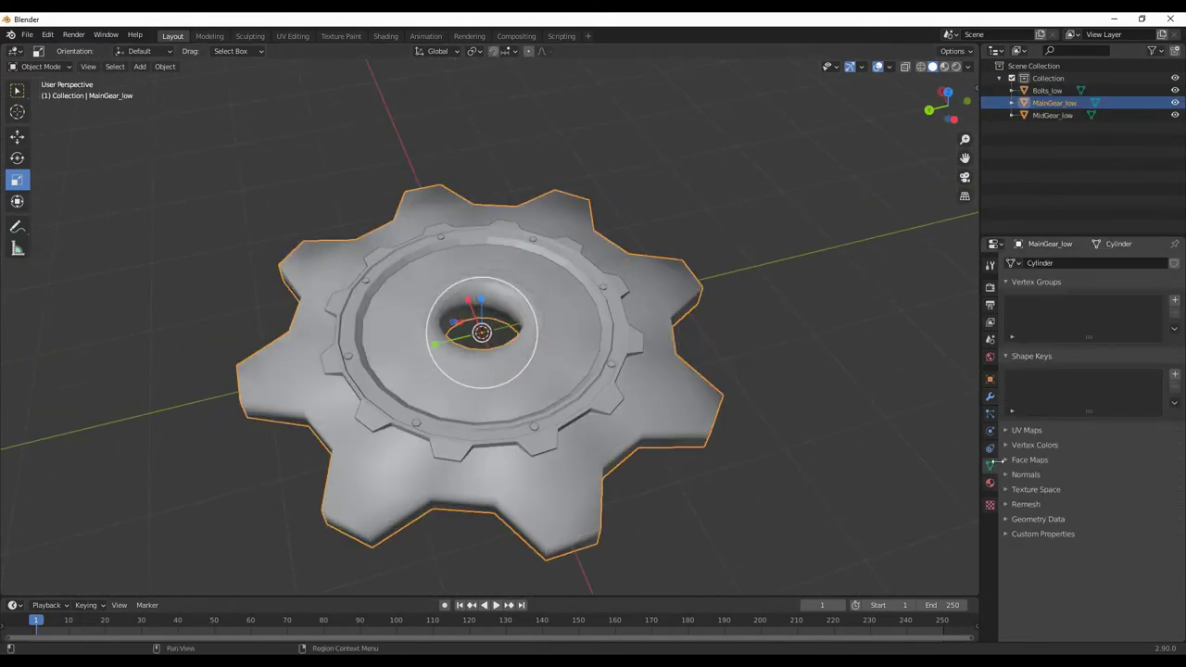
left_click(1073, 493)
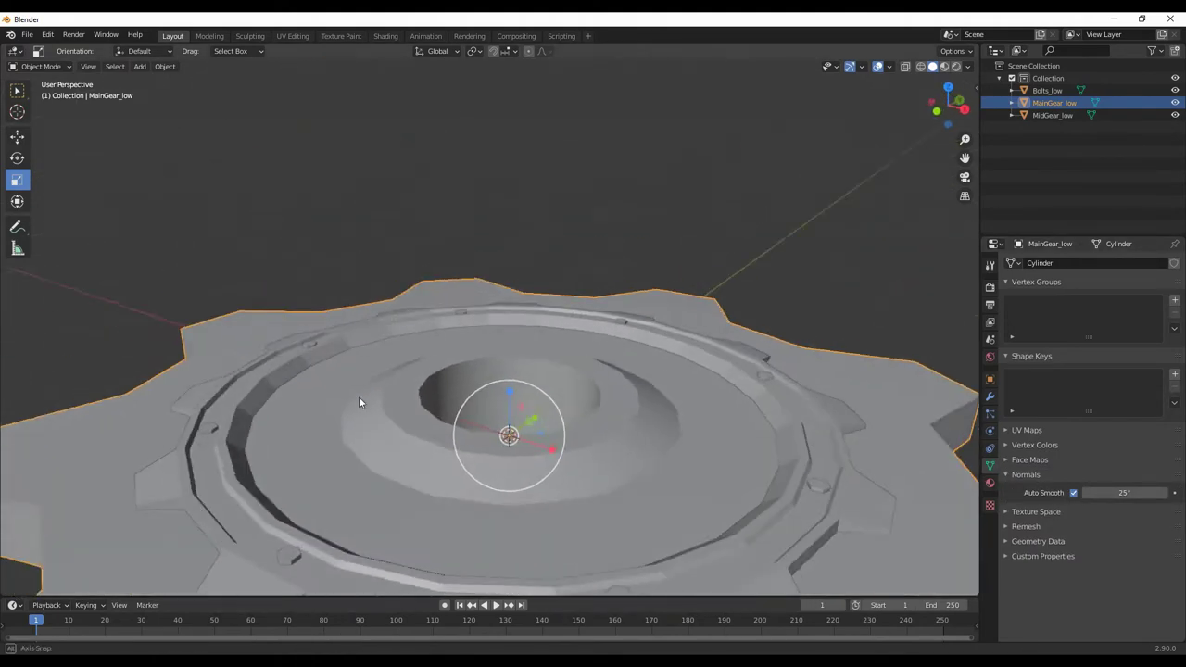
Bevel the outer tooth edges of MainGear_high
middle_click_drag(358, 397, 639, 408)
left_click(639, 407, "shift")
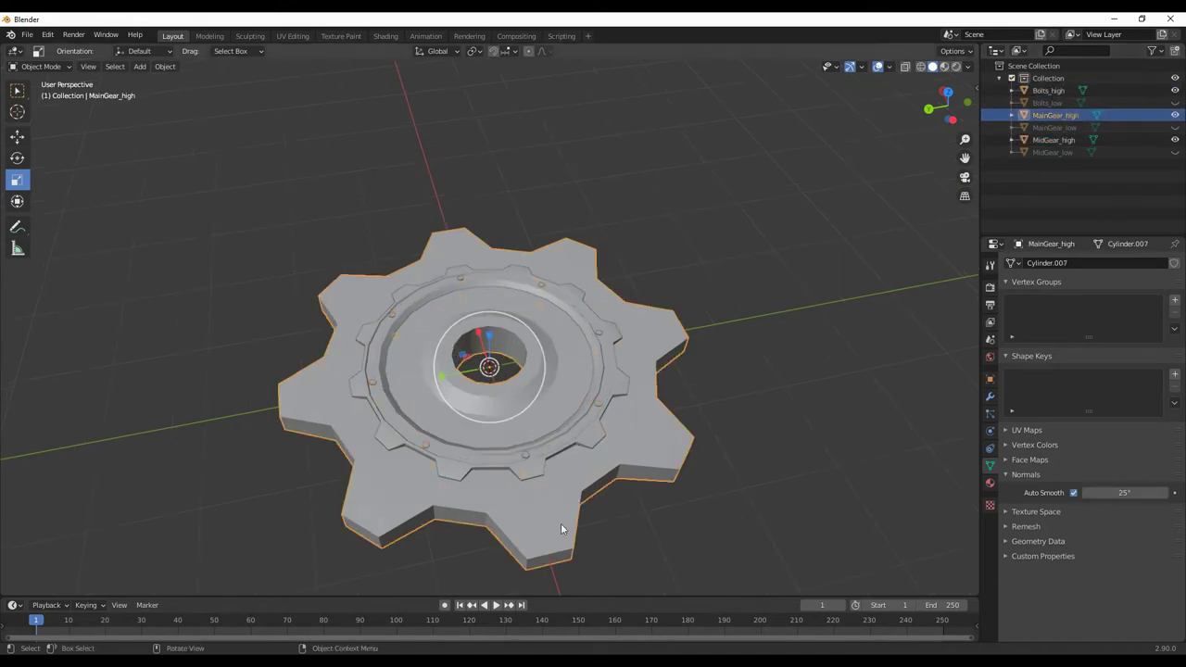
middle_click_drag(561, 522, 554, 437)
scroll(570, 446, "up", 2)
key("Tab")
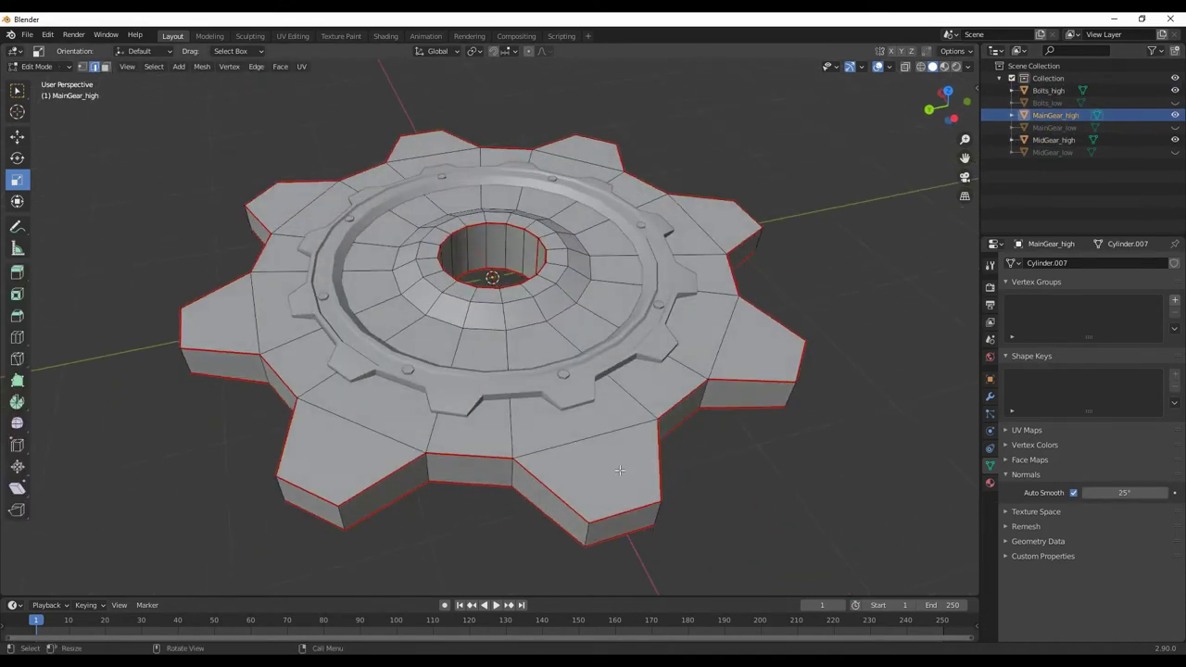
middle_click_drag(614, 472, 655, 500)
left_click(656, 500)
scroll(660, 484, "up", 3)
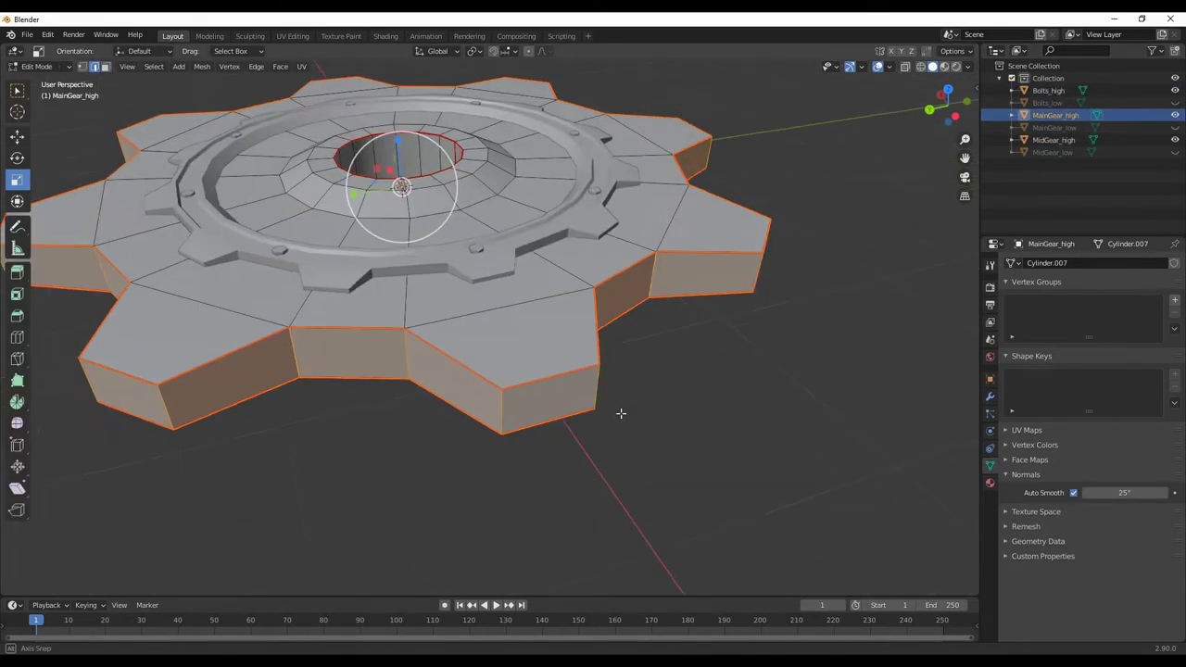
scroll(621, 411, "up", 2)
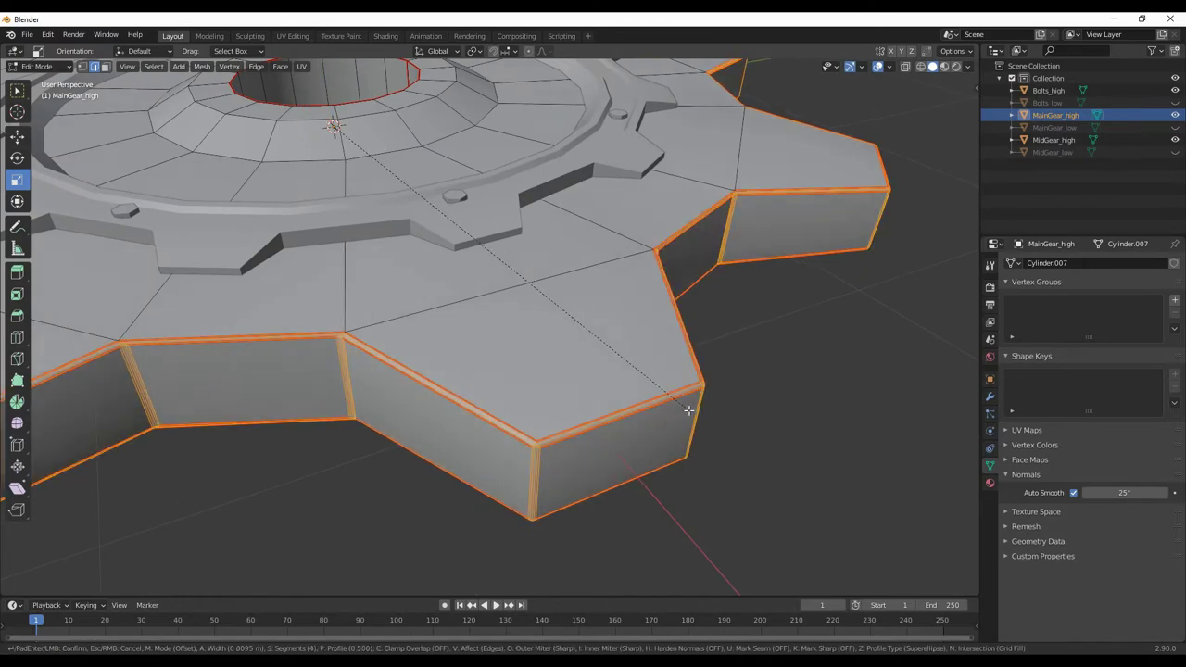
left_click(687, 410)
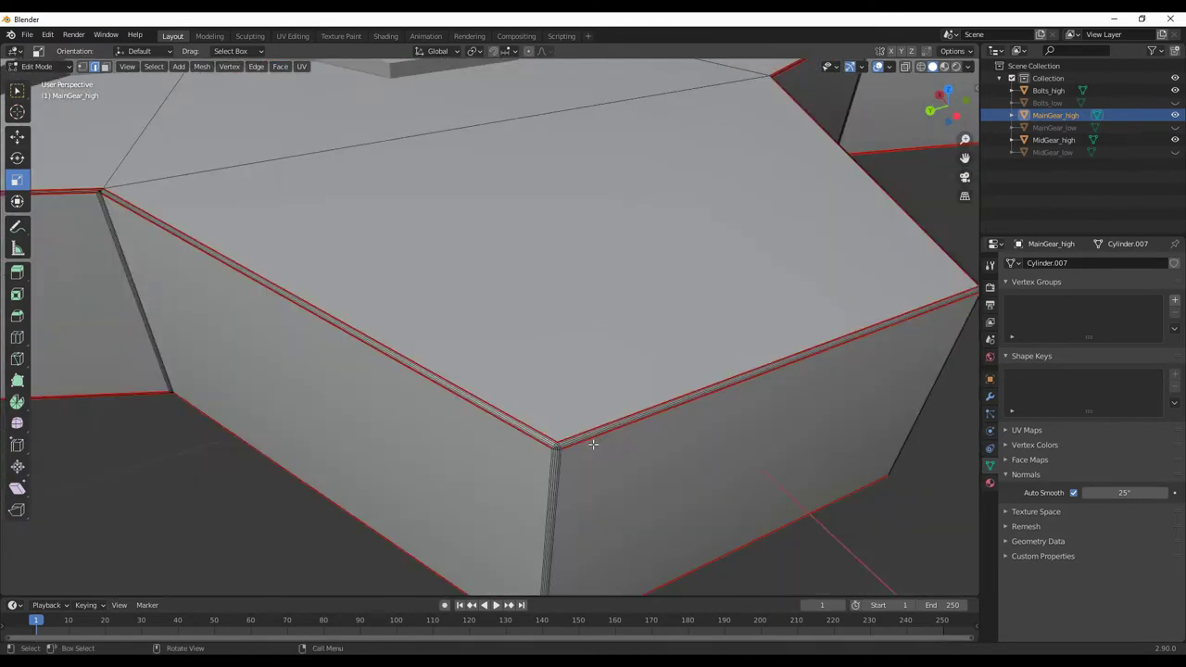
key("Tab")
Bevel the edge loops of MainGear_high's centre hole
scroll(691, 398, "down", 8)
key("Tab")
scroll(531, 413, "up", 5)
middle_click_drag(531, 413, 513, 416)
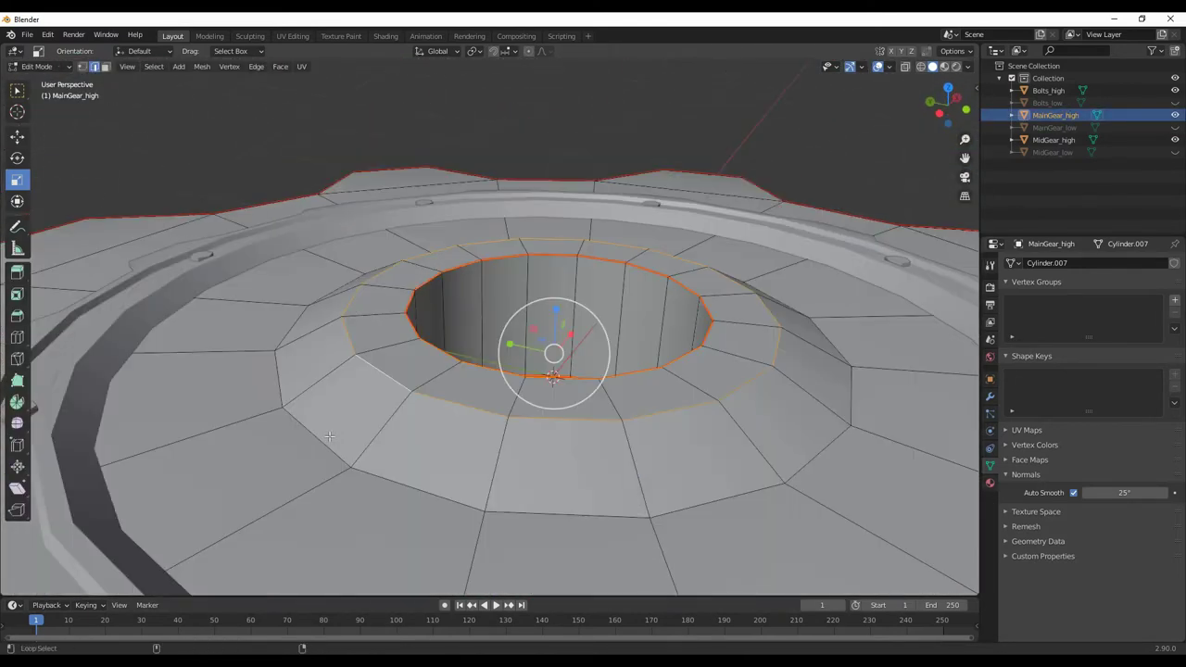
left_click(393, 442)
scroll(393, 441, "down", 5)
key("Tab")
Select MidGear_high and enter Edit Mode on its mesh
middle_click_drag(145, 324, 561, 364)
scroll(561, 364, "up", 5)
left_click(569, 407)
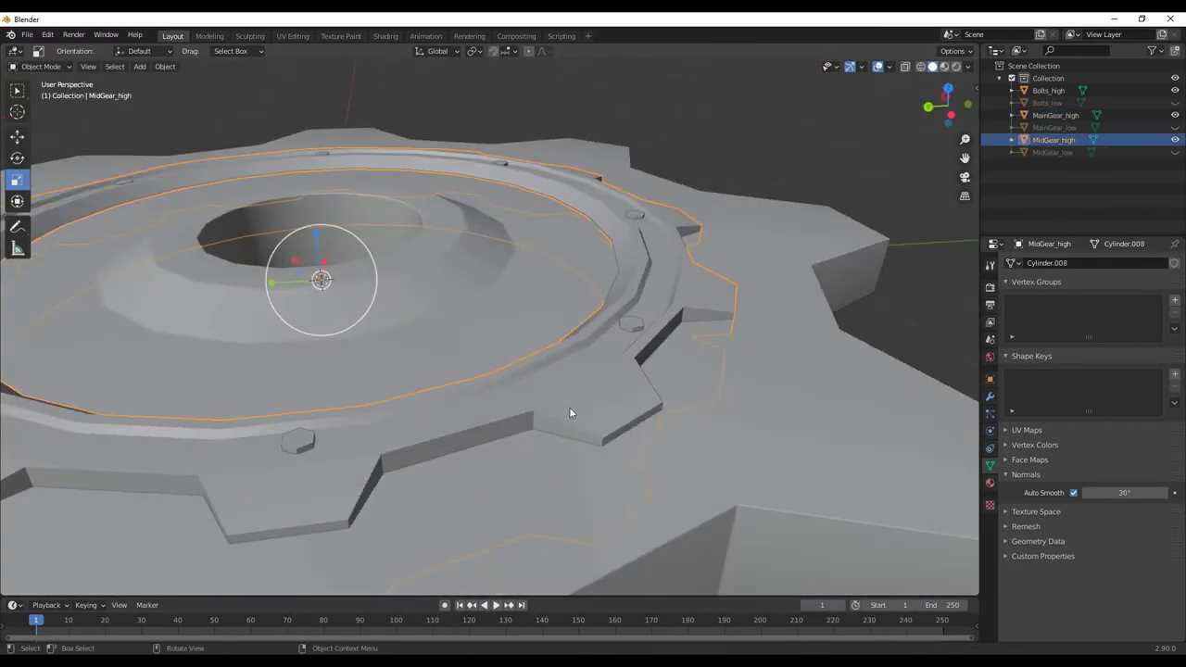
key("Tab")
scroll(568, 409, "down", 5)
Grow the selection around MidGear_high's ring and Ctrl+B bevel its edges
mouse_move(569, 408)
middle_mouse_down()
mouse_move(649, 389)
mouse_move(696, 403)
middle_mouse_up()
scroll(604, 327, "up", 3)
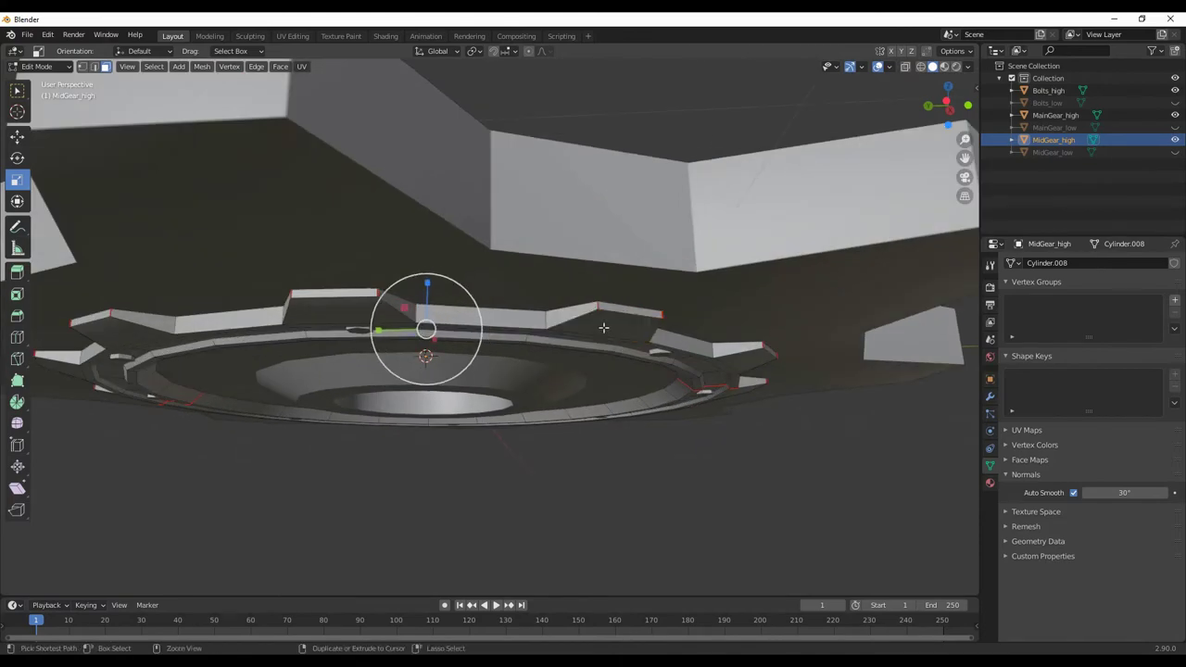
mouse_move(603, 327)
middle_mouse_down()
mouse_move(649, 446)
mouse_move(593, 385)
middle_mouse_up()
scroll(639, 408, "up", 3)
scroll(649, 447, "up", 2)
middle_click_drag(653, 413, 546, 305)
key("ctrl+KP_Add")
scroll(665, 295, "down", 3)
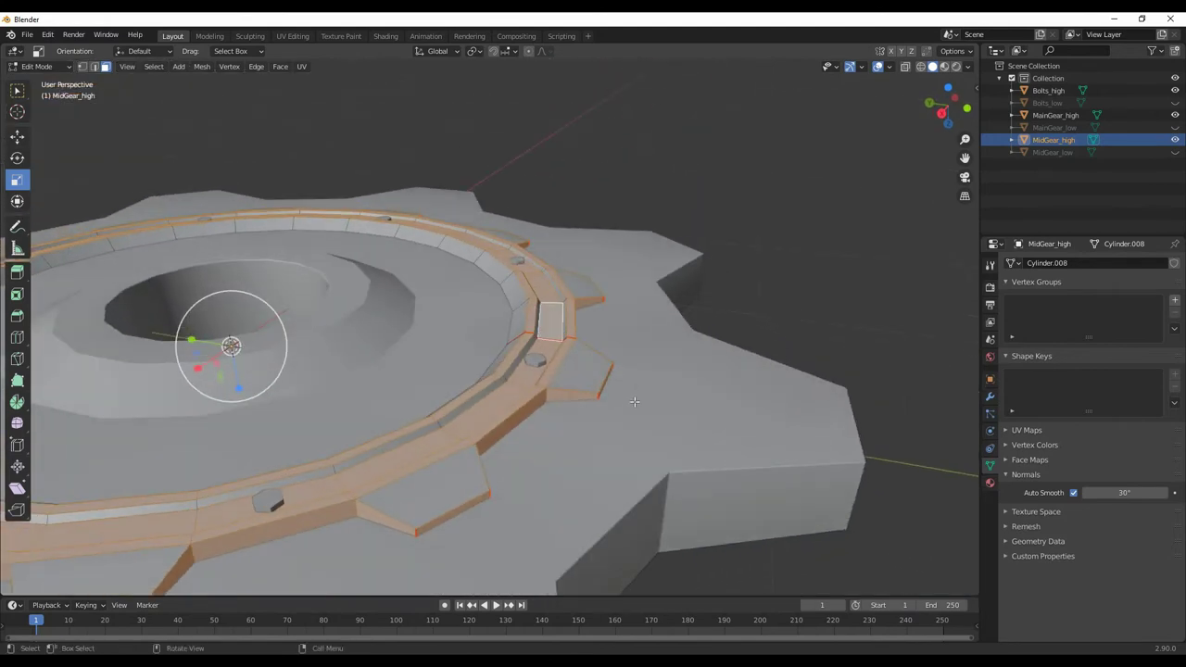
scroll(644, 358, "up", 3)
key("ctrl+b")
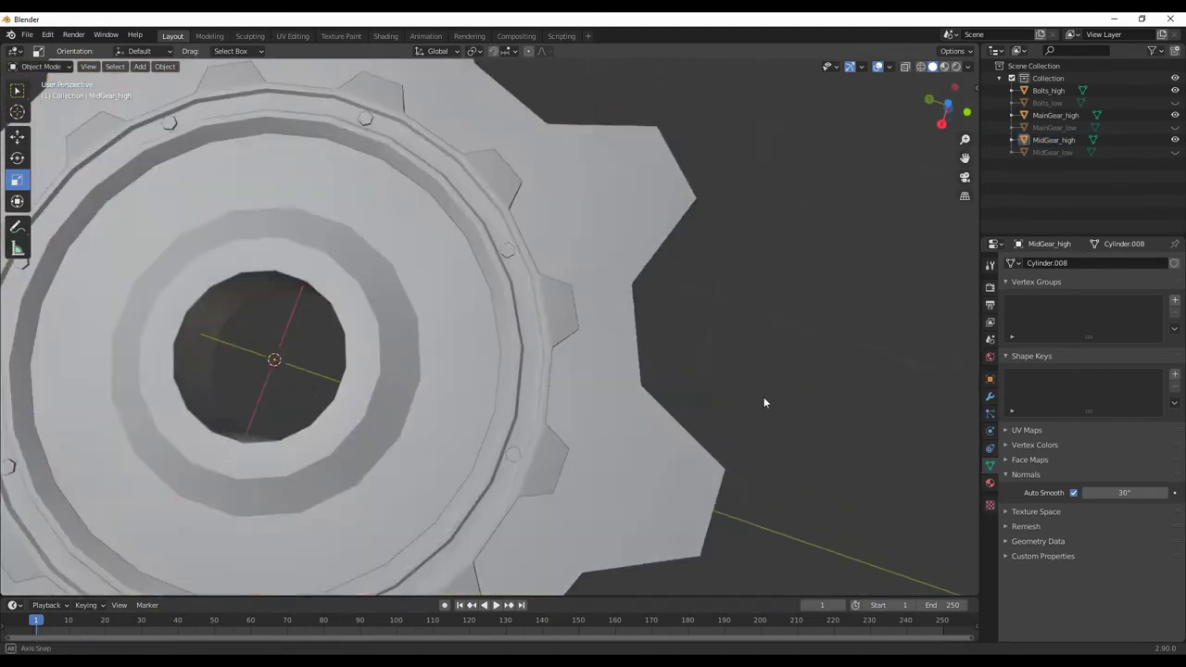
mouse_move(765, 403)
middle_mouse_down()
mouse_move(540, 336)
mouse_move(606, 339)
mouse_move(589, 351)
middle_mouse_up()
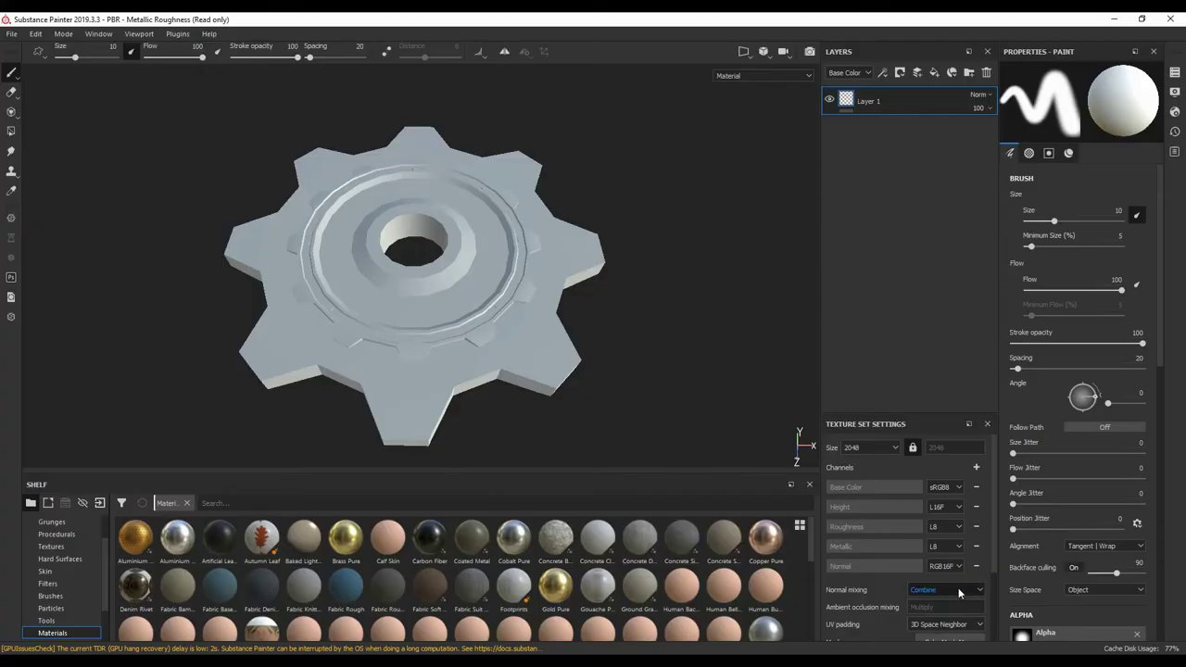
Load the high-poly gear mesh and bake all mesh maps
left_click(758, 259)
left_click(881, 464)
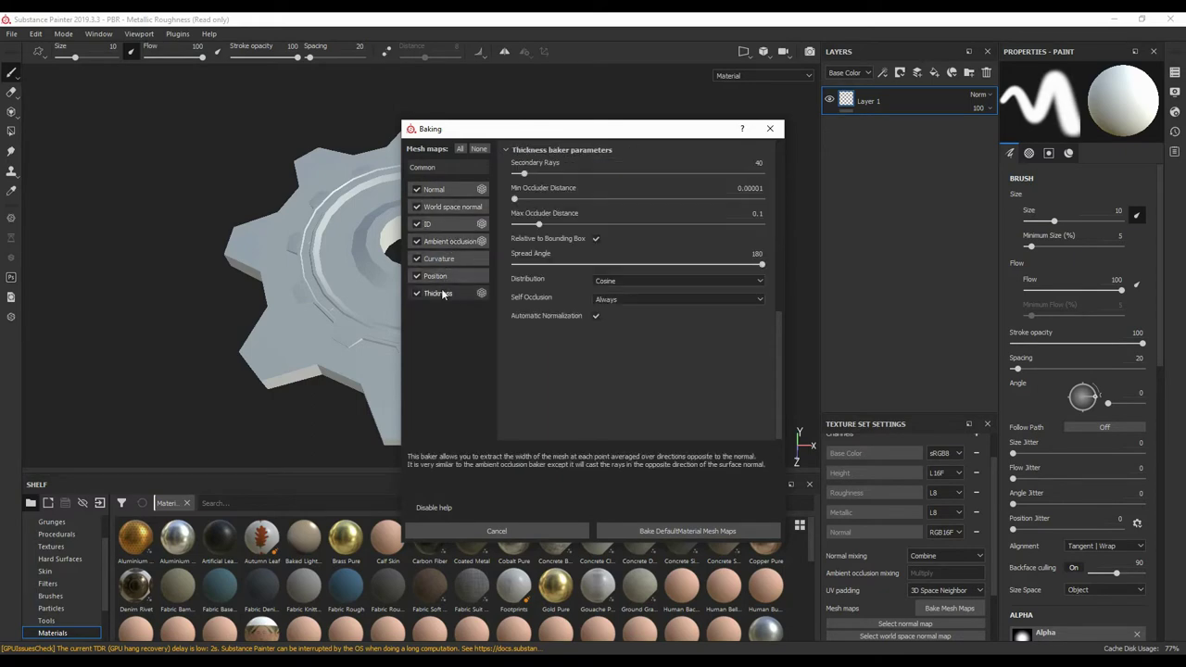
left_click(680, 531)
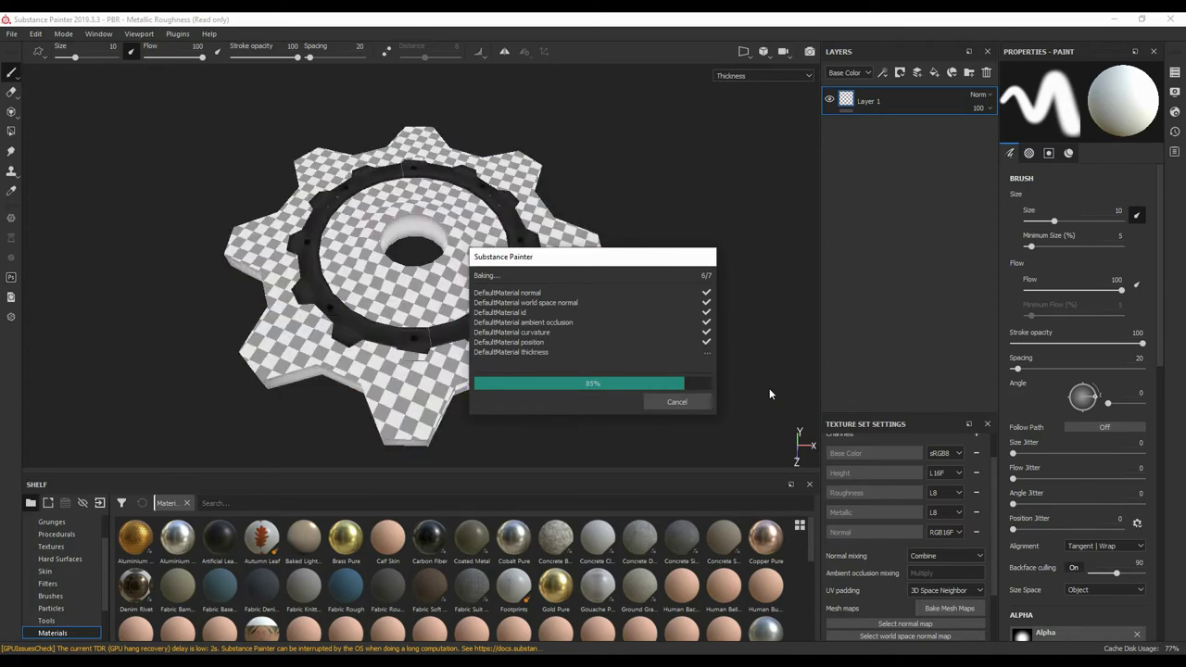
left_click(680, 405)
Inspect the baked gear and show the Smart materials collection
mouse_move(682, 318)
left_mouse_down("alt")
mouse_move(705, 232)
mouse_move(661, 291)
left_mouse_up("alt")
scroll(65, 602, "down", 1)
left_click(62, 607)
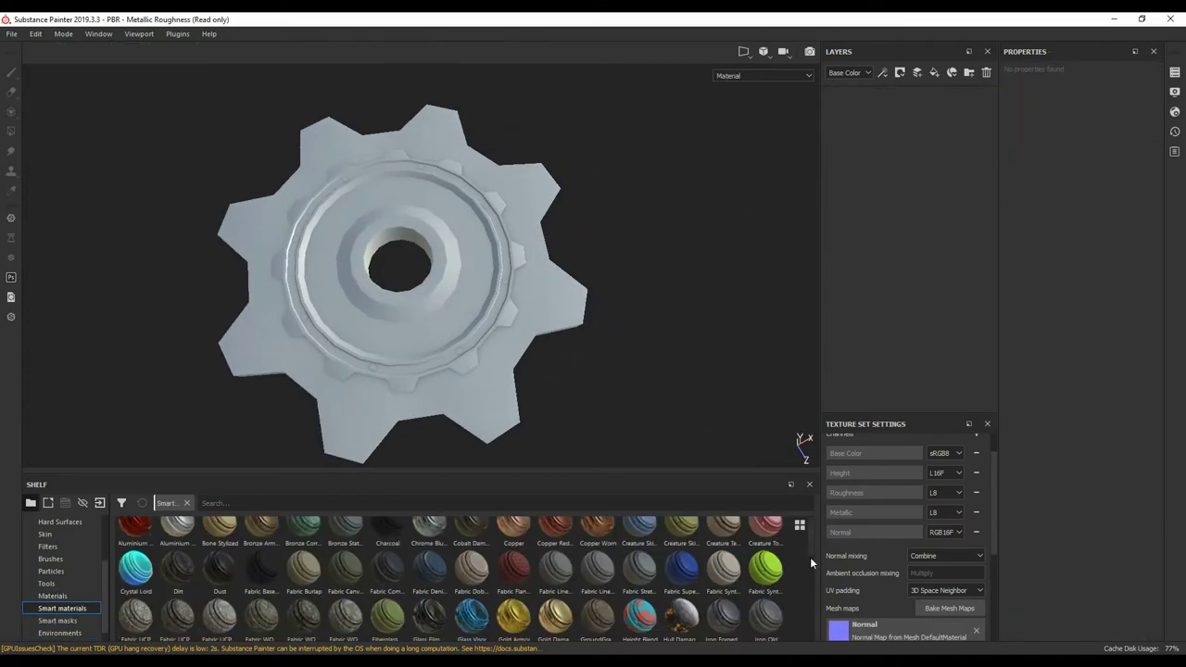
Apply Iron Forged Old to the gear and darken its Base layer colour to 0.150
scroll(809, 556, "down", 2)
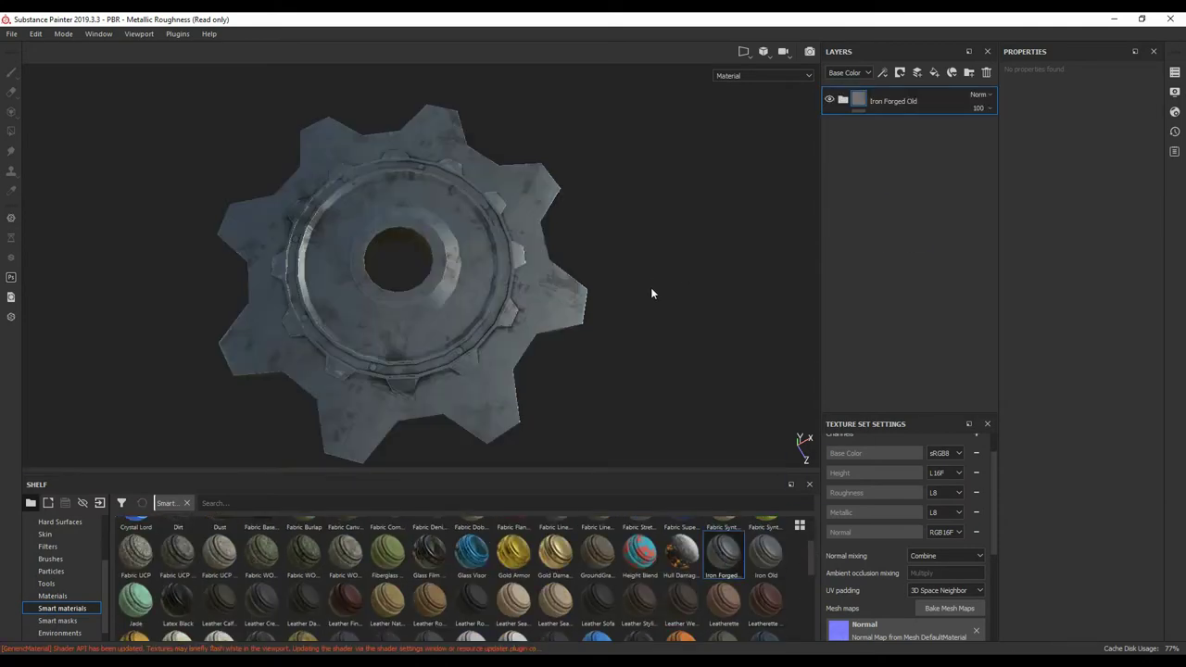
mouse_move(650, 287)
left_mouse_down("alt")
mouse_move(715, 212)
mouse_move(711, 310)
mouse_move(627, 292)
mouse_move(694, 323)
mouse_move(636, 323)
left_mouse_up("alt")
left_click(855, 295)
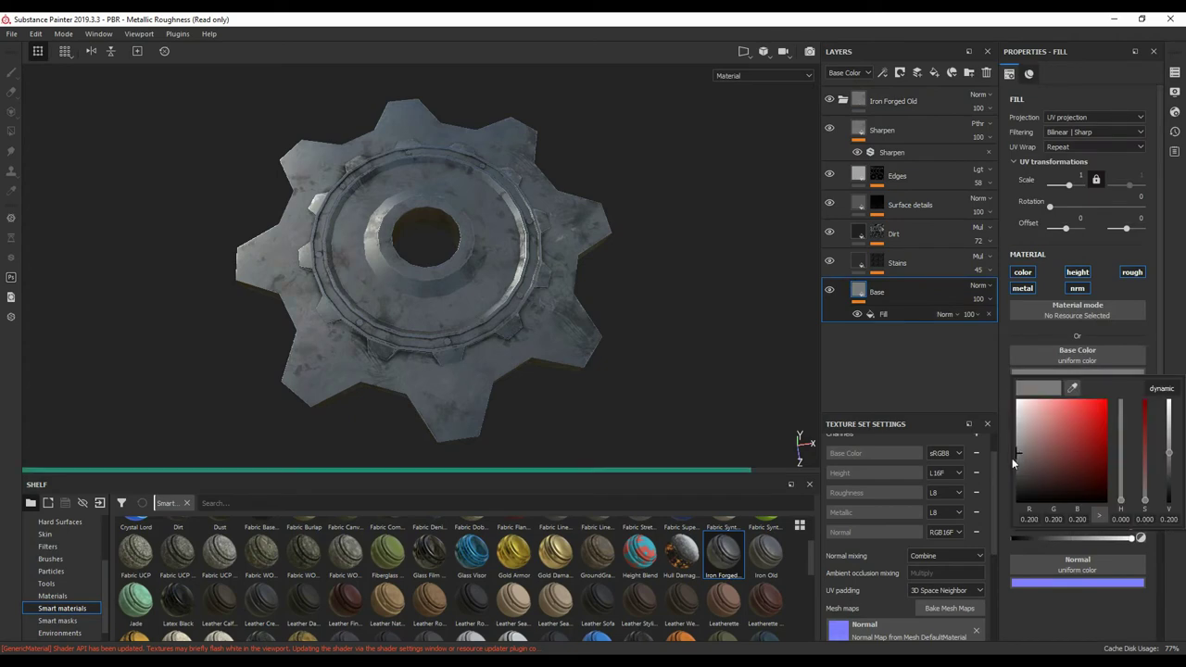
left_click_drag(1013, 458, 1013, 466)
left_click(1077, 373)
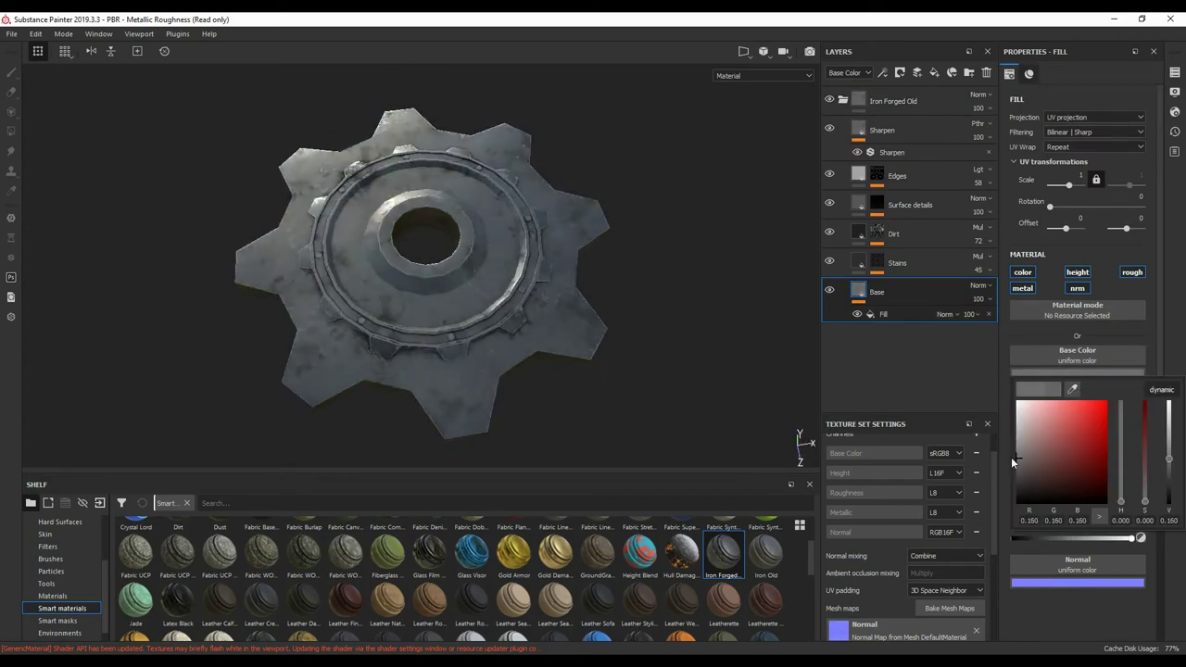
left_click_drag(710, 313, 720, 288, "alt")
Give the MainGear folder a black mask and polygon-fill the gear's faces into it
right_click(913, 100)
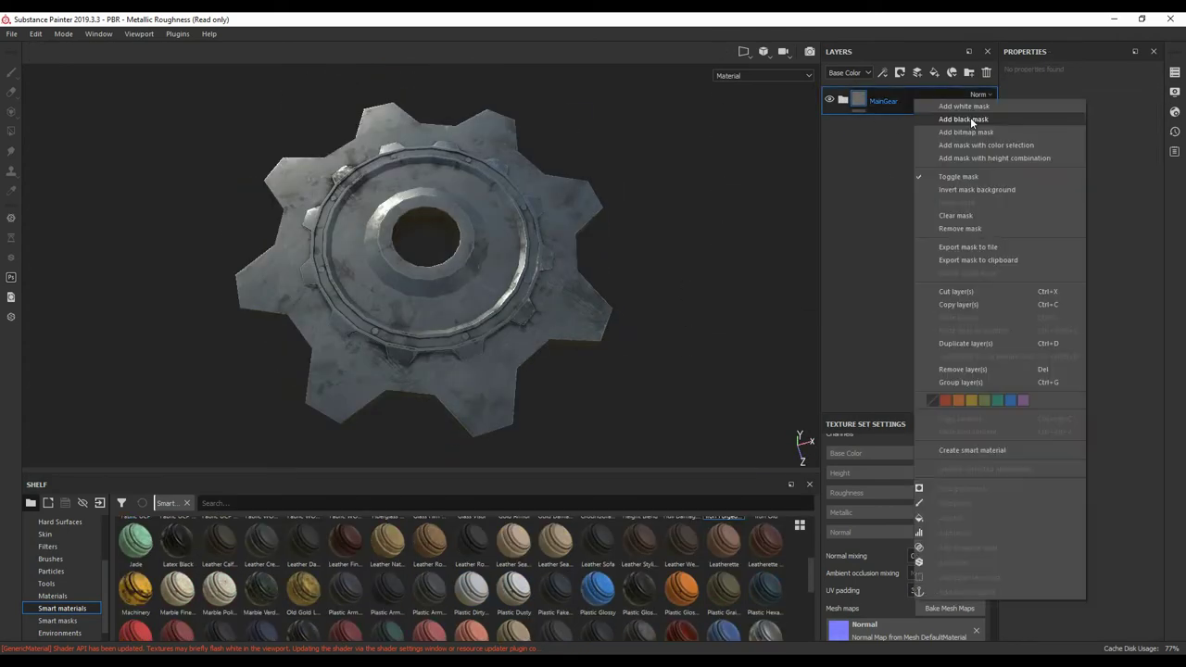
left_click(970, 113)
left_click(11, 134)
left_click(1084, 76)
left_click(580, 306)
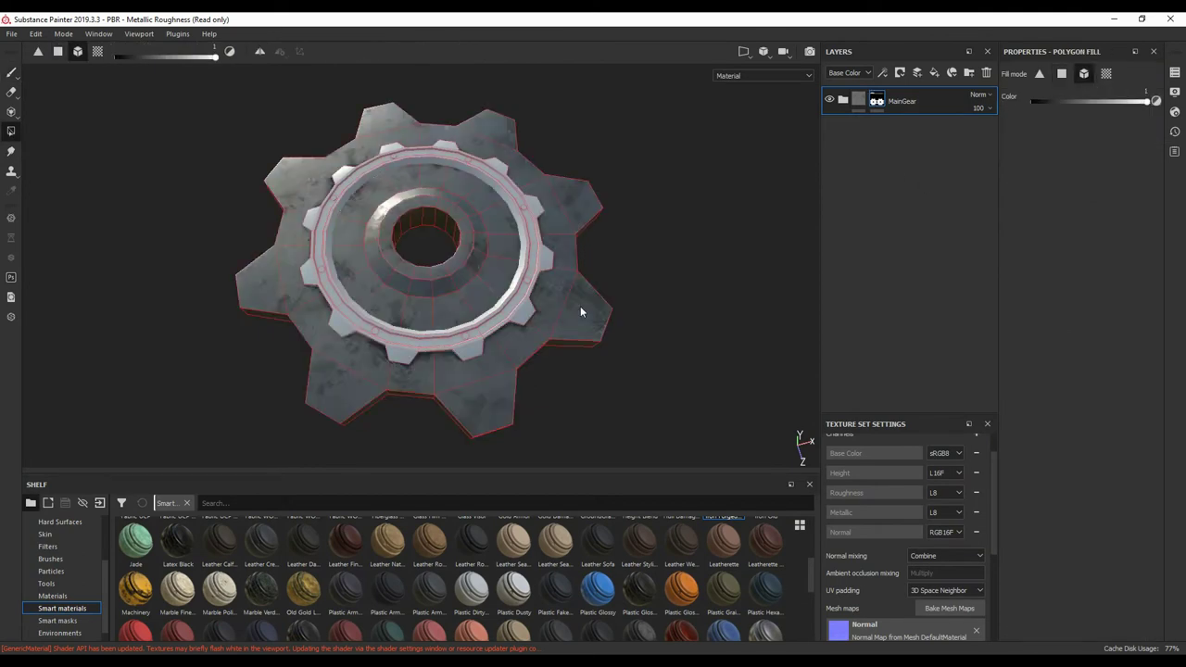
left_click_drag(580, 306, 662, 352, "alt")
key("1")
mouse_move(617, 263)
left_mouse_down("alt")
mouse_move(709, 201)
mouse_move(521, 590)
mouse_move(574, 421)
left_mouse_up("alt")
scroll(522, 590, "up", 3)
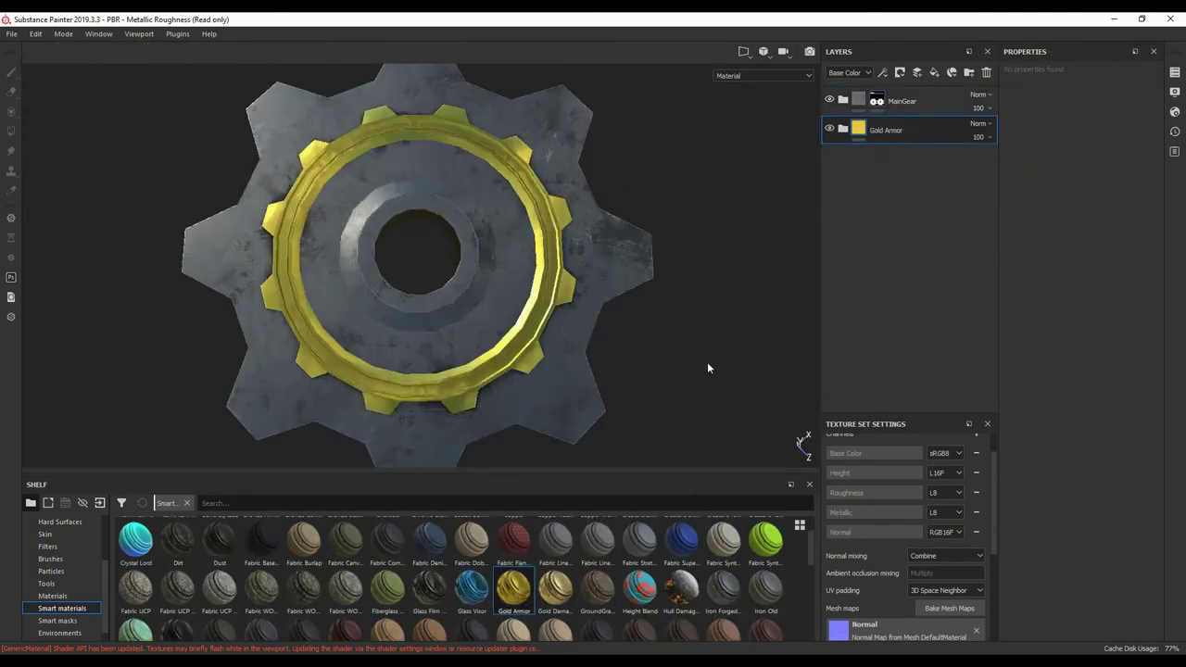
Add Gold Armor as a layer with a black mask hiding it except on the ring
left_click_drag(706, 361, 640, 284, "alt")
right_click(923, 130)
left_click(973, 147)
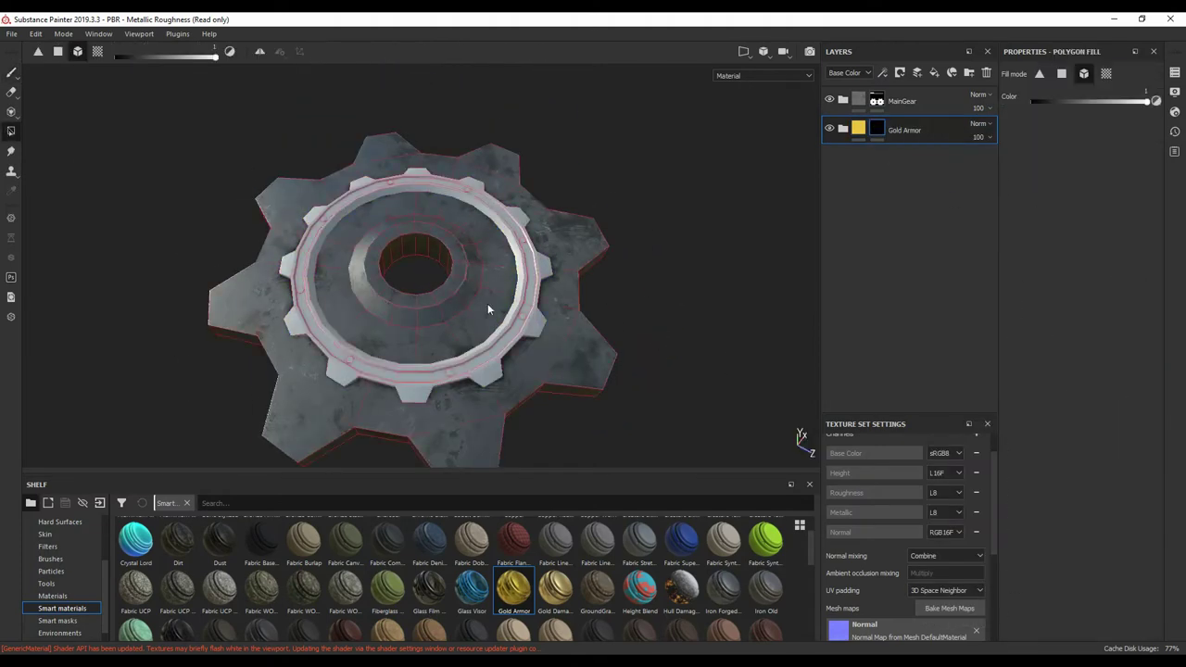
left_click(11, 73)
left_click_drag(684, 330, 710, 306, "alt")
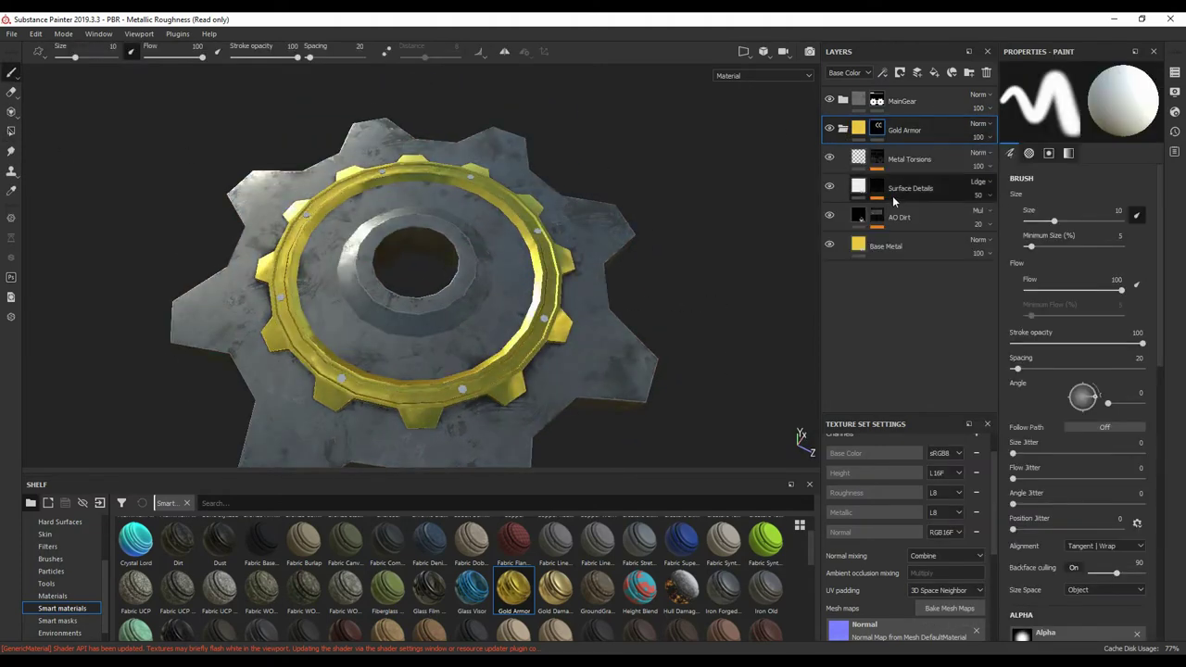
Set the Gold Armor Base Metal layer's base colour to yellow
left_click(903, 246)
left_click(1077, 373)
left_click(875, 351)
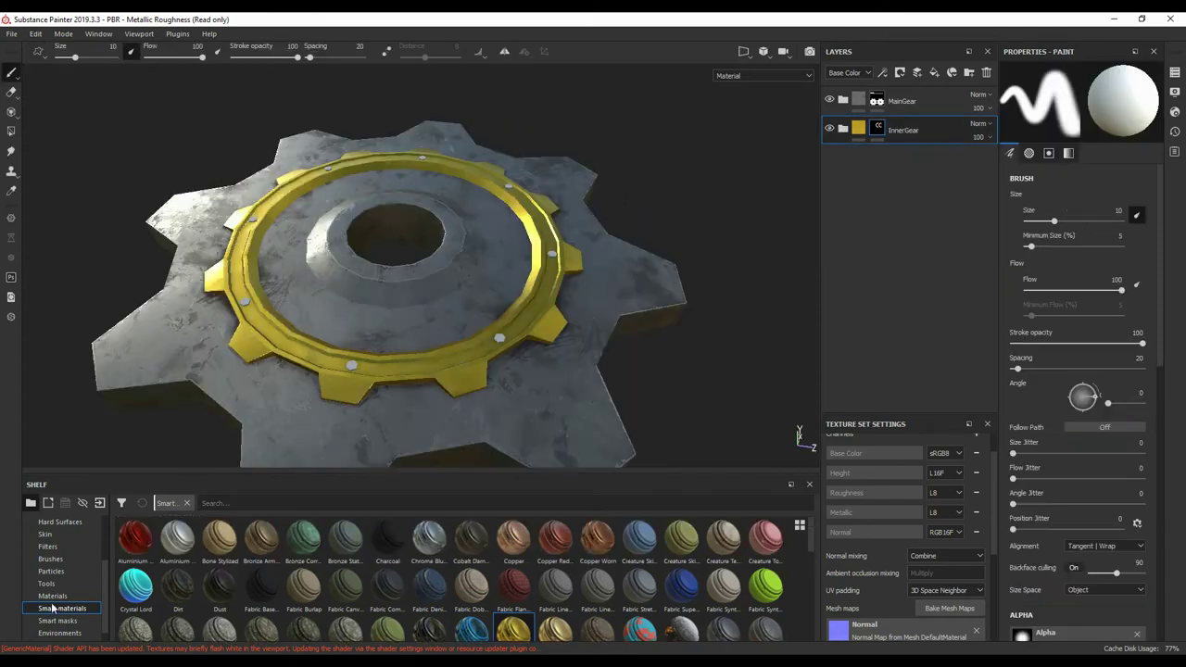
left_click(53, 596)
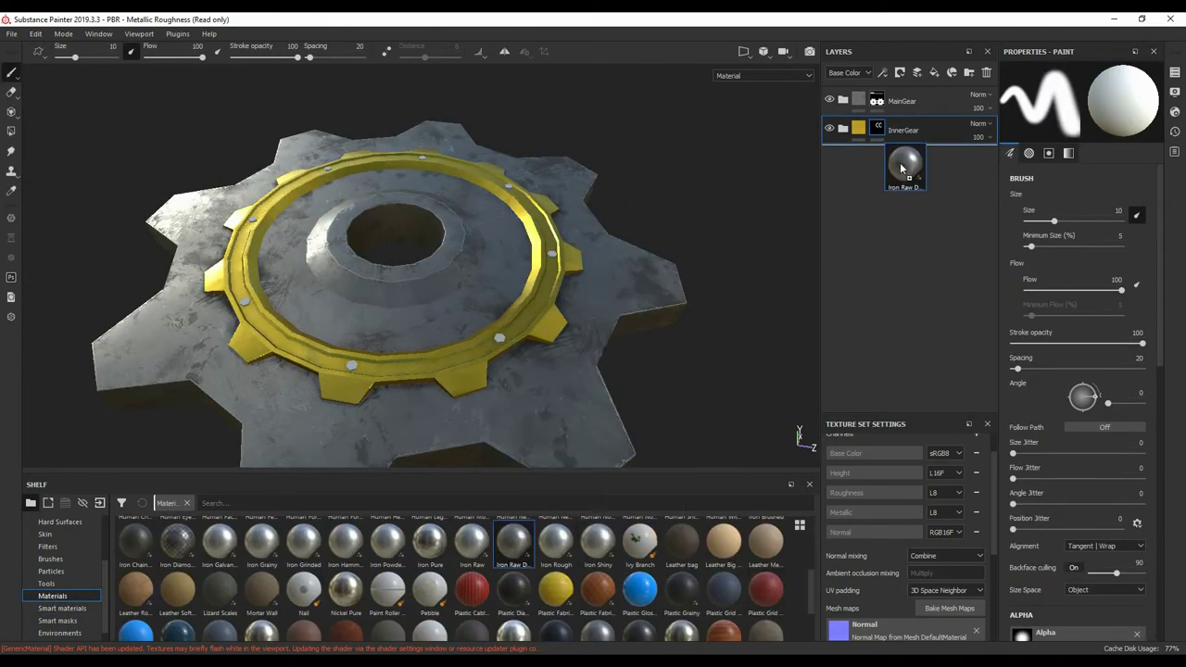
Add Iron Raw Damaged as a layer, try Steel Rough instead, then delete Steel Rough
left_click_drag(513, 548, 904, 165)
left_click_drag(685, 213, 760, 183, "alt")
scroll(608, 594, "down", 1)
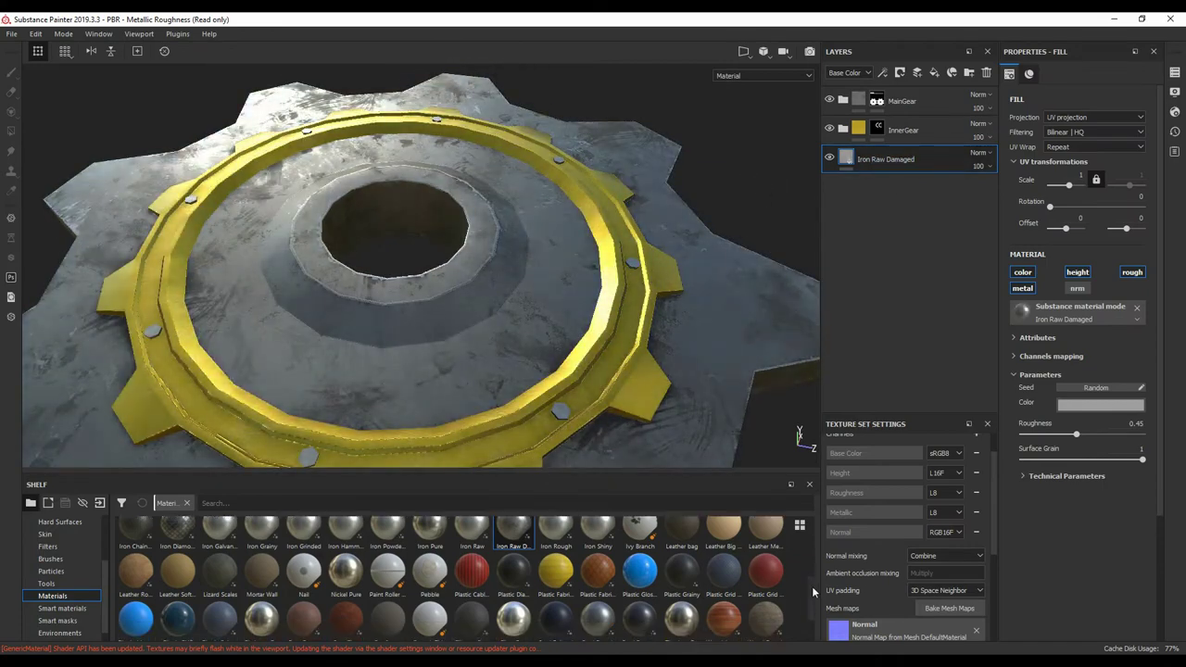
left_click_drag(609, 594, 890, 160)
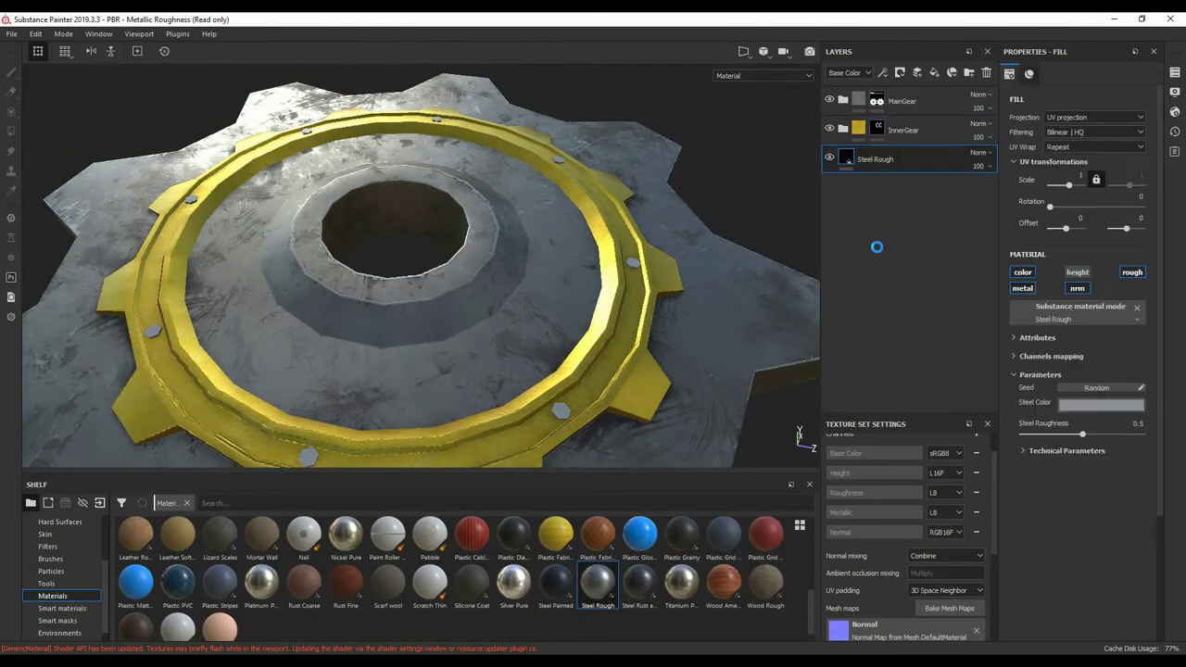
left_click_drag(657, 207, 704, 200, "alt")
key("Delete")
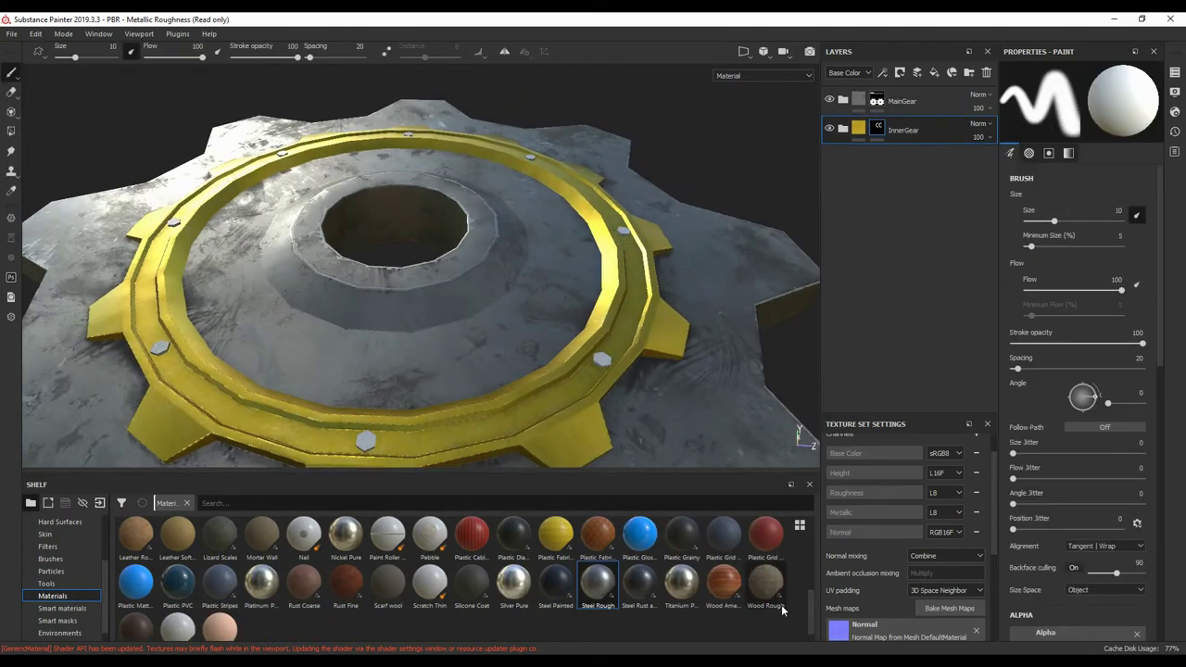
scroll(781, 604, "up", 2)
Re-add Iron Raw Damaged with a black mask and frame the gear top-down
left_click_drag(513, 580, 890, 160)
right_click(937, 170)
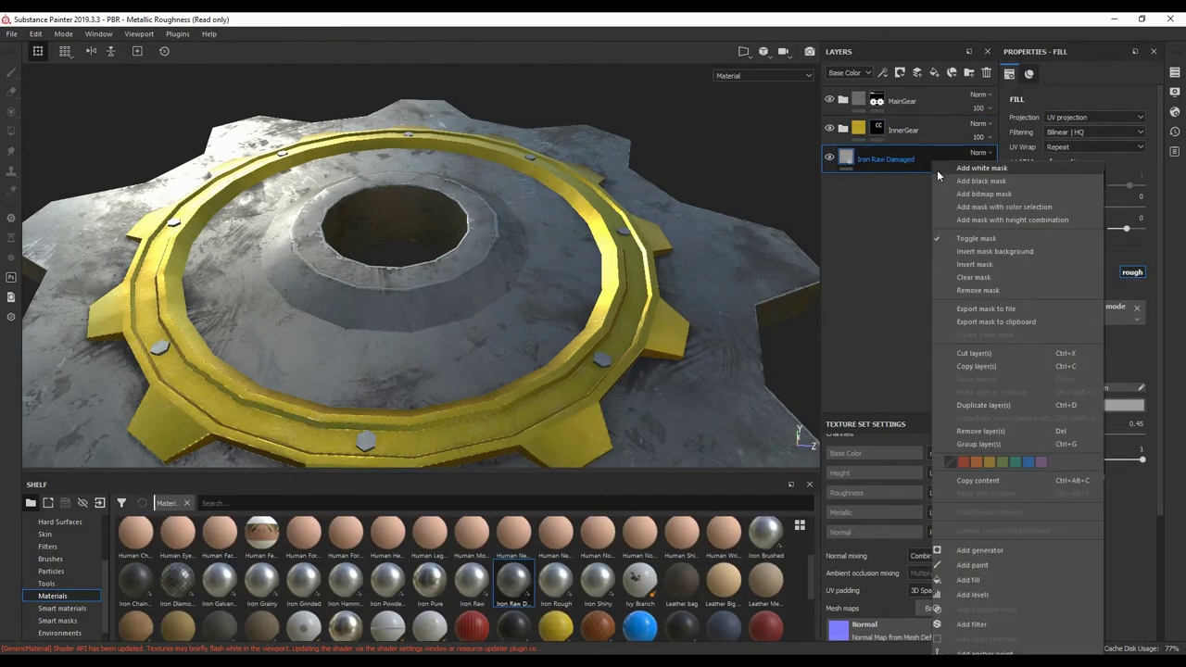
left_click(964, 176)
key("4")
left_click(12, 74)
key("f")
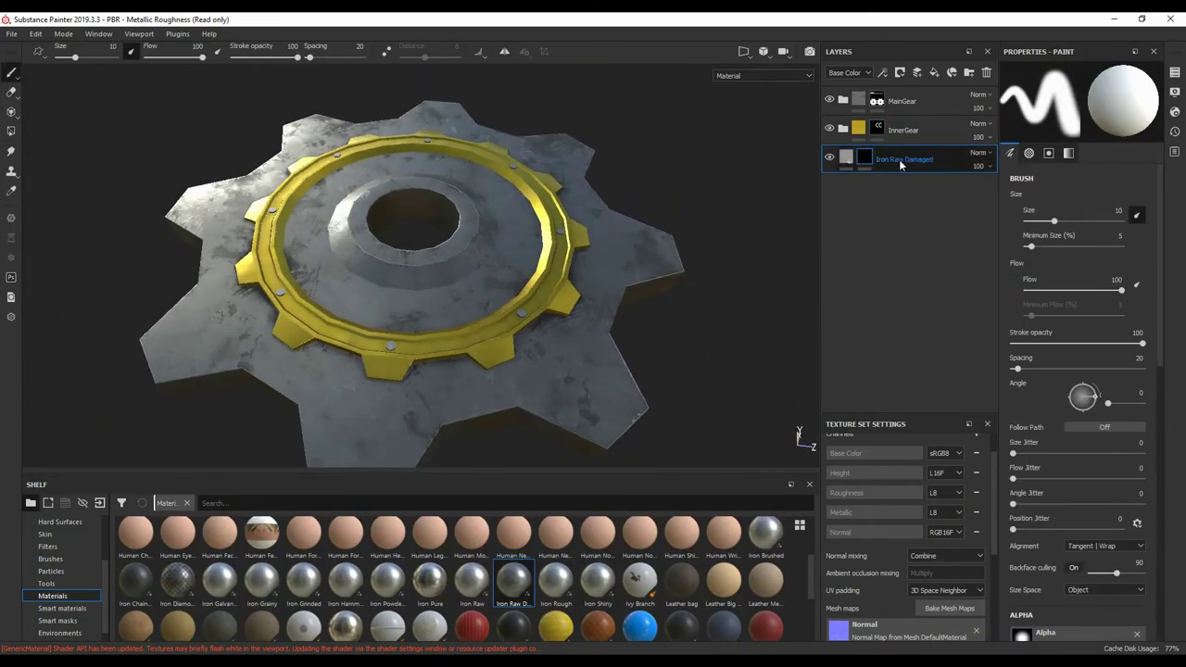
left_click_drag(718, 342, 704, 231, "alt")
Inspect the InnerGear folder's mask, then reselect the Iron Raw Damaged layer
left_click(842, 128)
left_click(876, 130)
key("4")
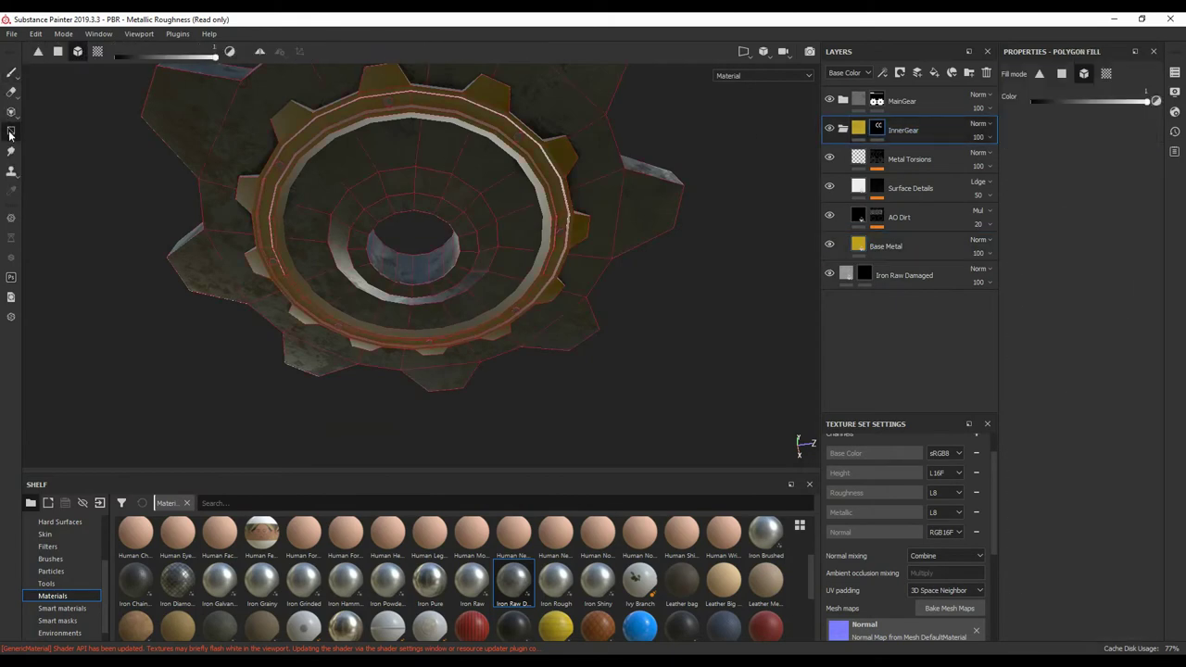
scroll(685, 266, "up", 1)
left_click(842, 128)
left_click(866, 160)
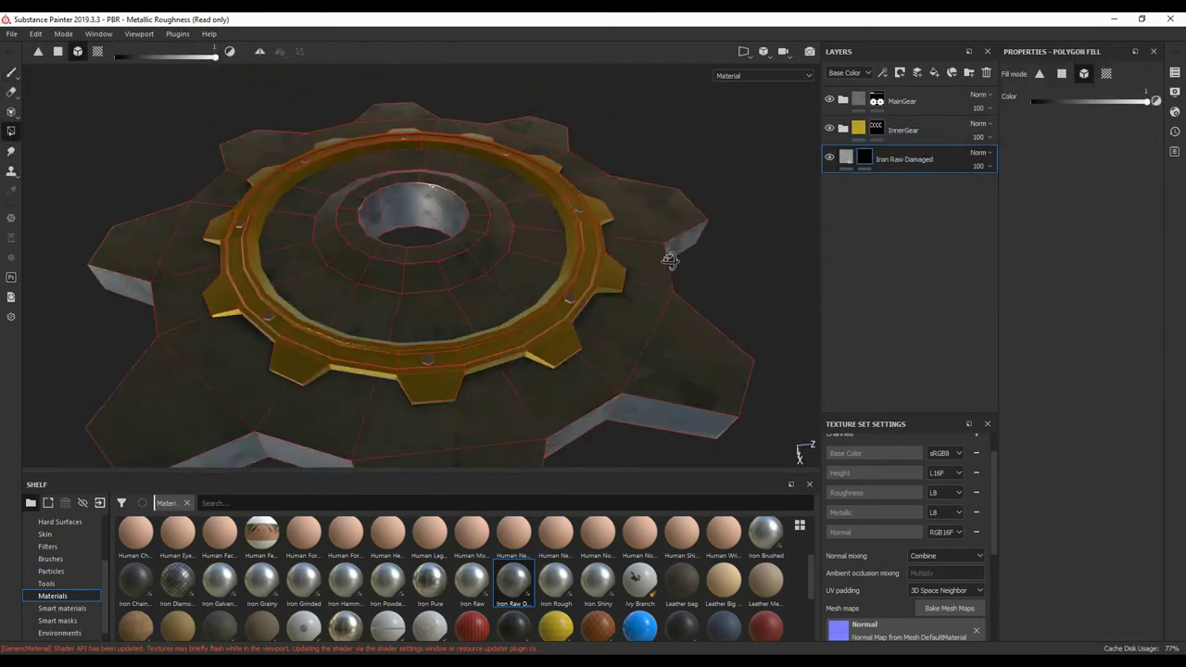
mouse_move(554, 255)
left_mouse_down("alt")
mouse_move(553, 324)
mouse_move(520, 383)
mouse_move(569, 302)
left_mouse_up("alt")
scroll(511, 328, "down", 3)
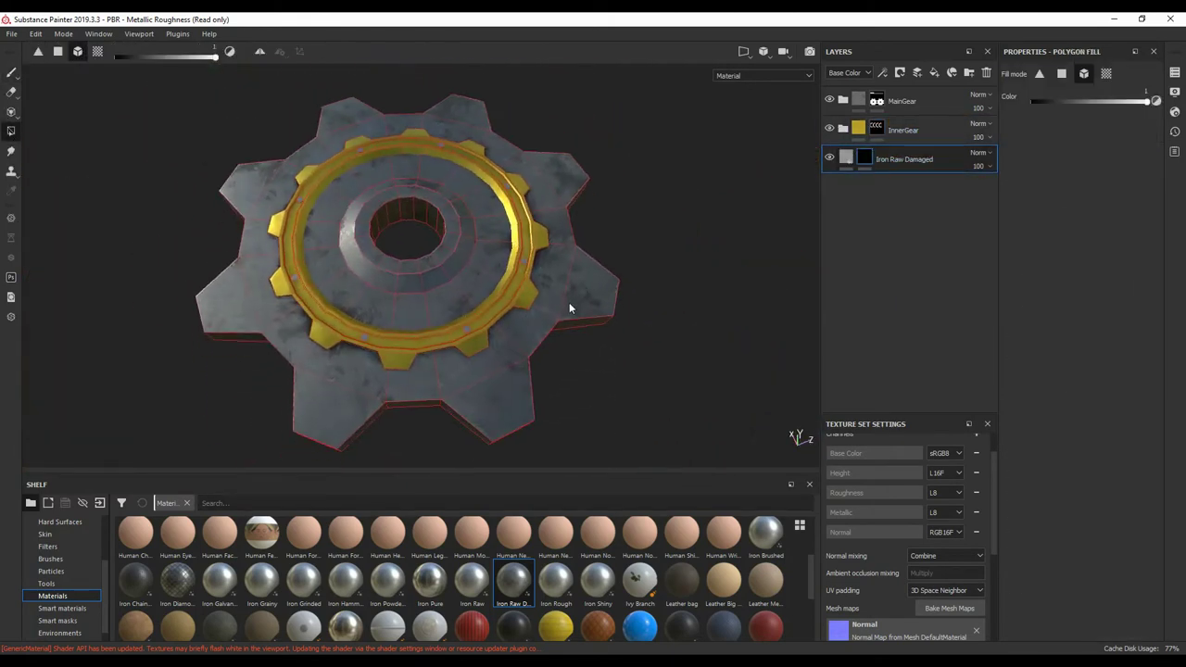
Search materials for 'rust' and drop Rust Fine above the MainGear group
left_click(902, 101)
left_click(62, 608)
left_click(52, 596)
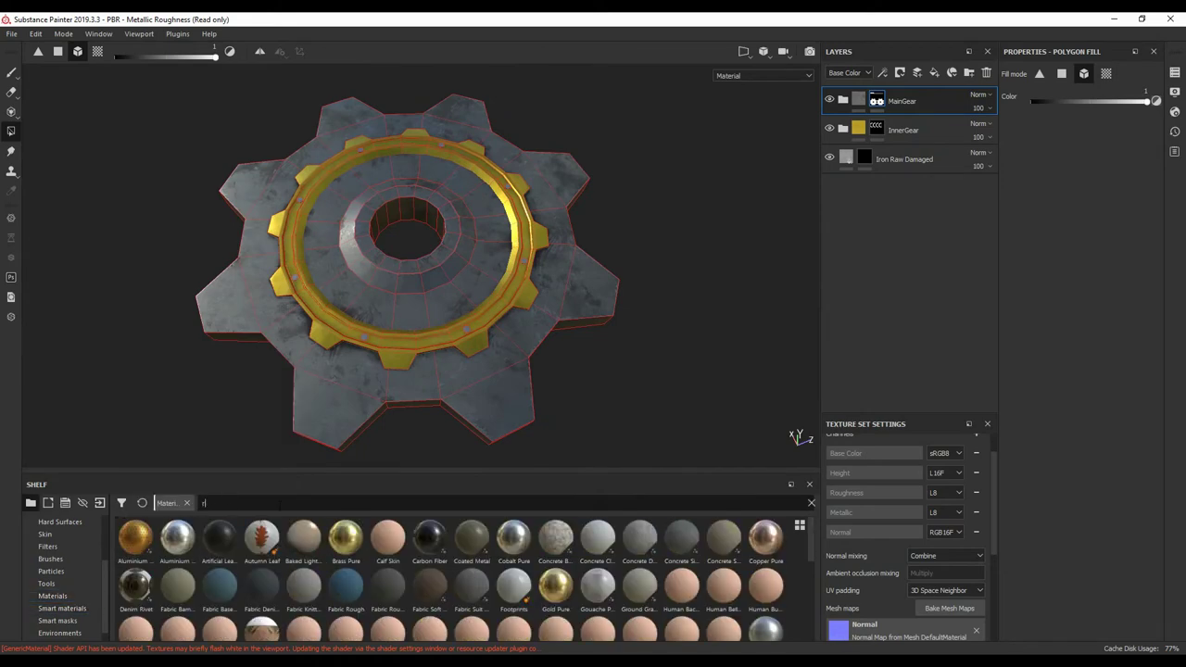
type("rust")
mouse_move(261, 538)
left_mouse_down()
mouse_move(919, 115)
mouse_move(909, 93)
left_mouse_up()
Give Rust Fine a black mask and apply a 'rust' smart mask to it
left_click(811, 506)
right_click(926, 97)
left_click(970, 102)
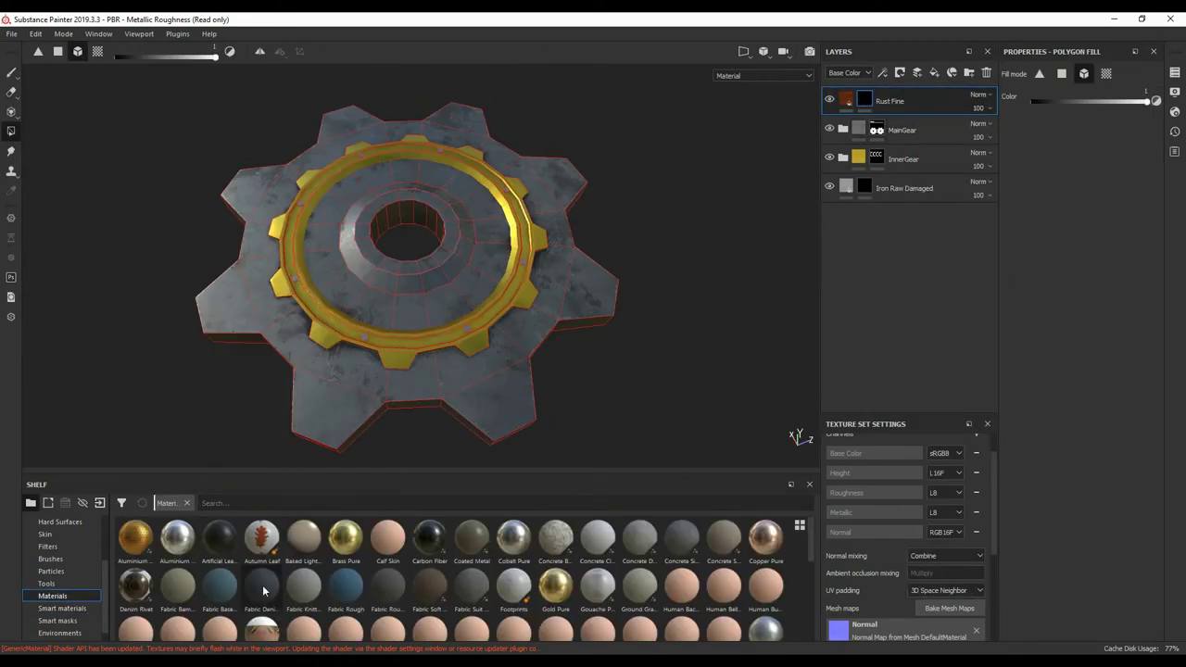
left_click(63, 608)
left_click(278, 503)
type("rust")
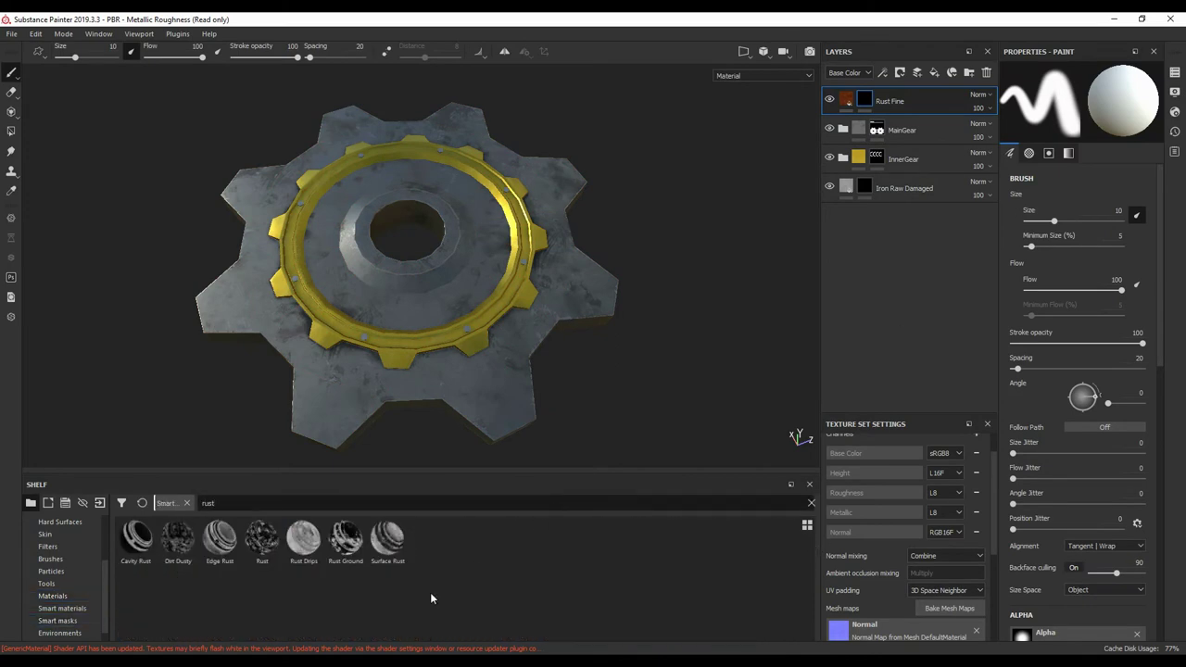
mouse_move(598, 470)
left_mouse_down("alt")
mouse_move(681, 405)
mouse_move(492, 445)
left_mouse_up("alt")
Create a MainGear folder at the top of the stack and move Rust Fine into it
left_click(186, 503)
left_click(58, 620)
mouse_move(593, 389)
left_mouse_down("alt")
mouse_move(685, 387)
mouse_move(732, 324)
left_mouse_up("alt")
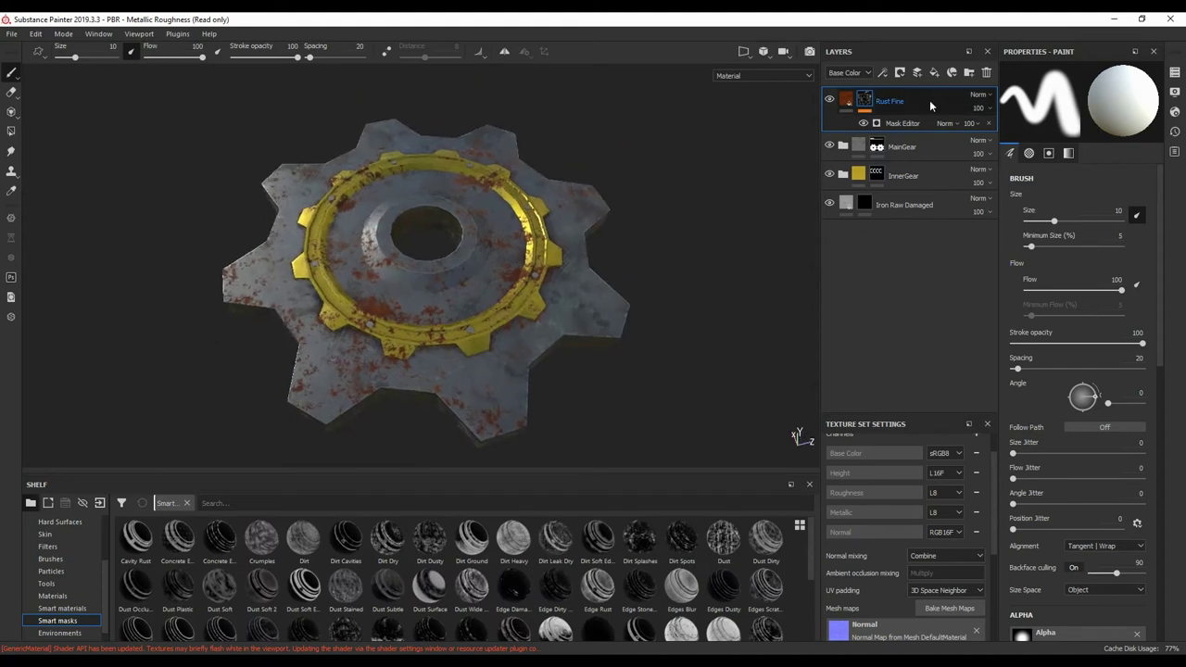
right_click(910, 273)
left_click(954, 120)
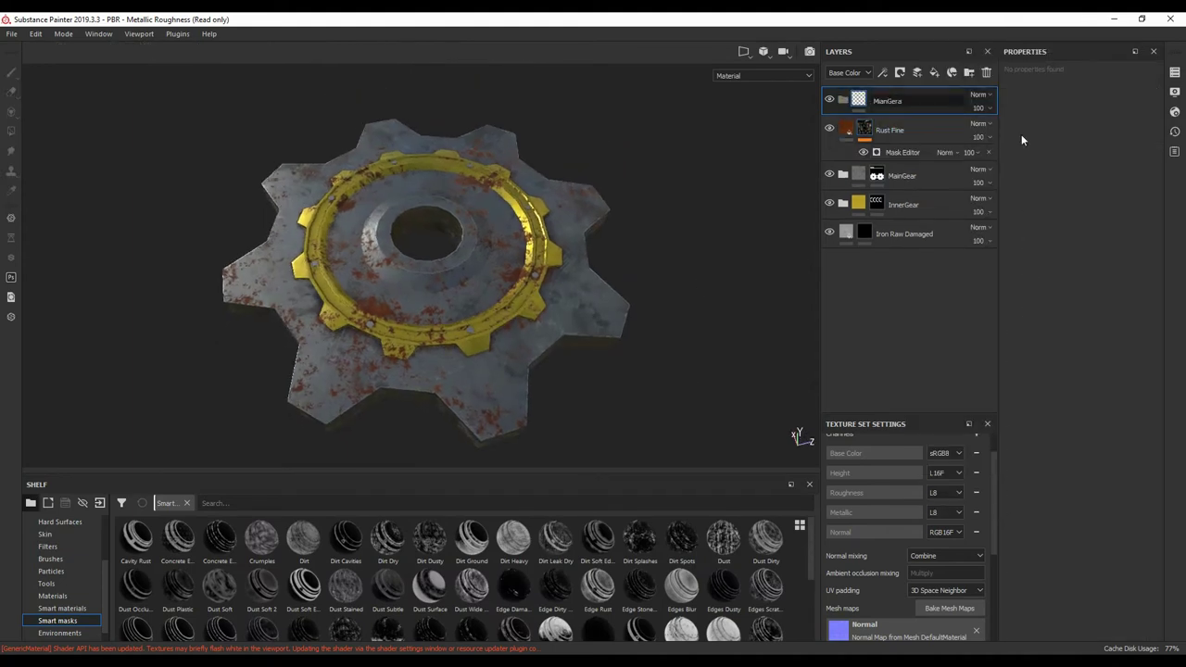
mouse_move(919, 132)
left_mouse_down()
mouse_move(920, 109)
mouse_move(919, 177)
left_mouse_up()
Add a black mask to the MainGear folder and open Rust Fine's mask generator settings
right_click(923, 100)
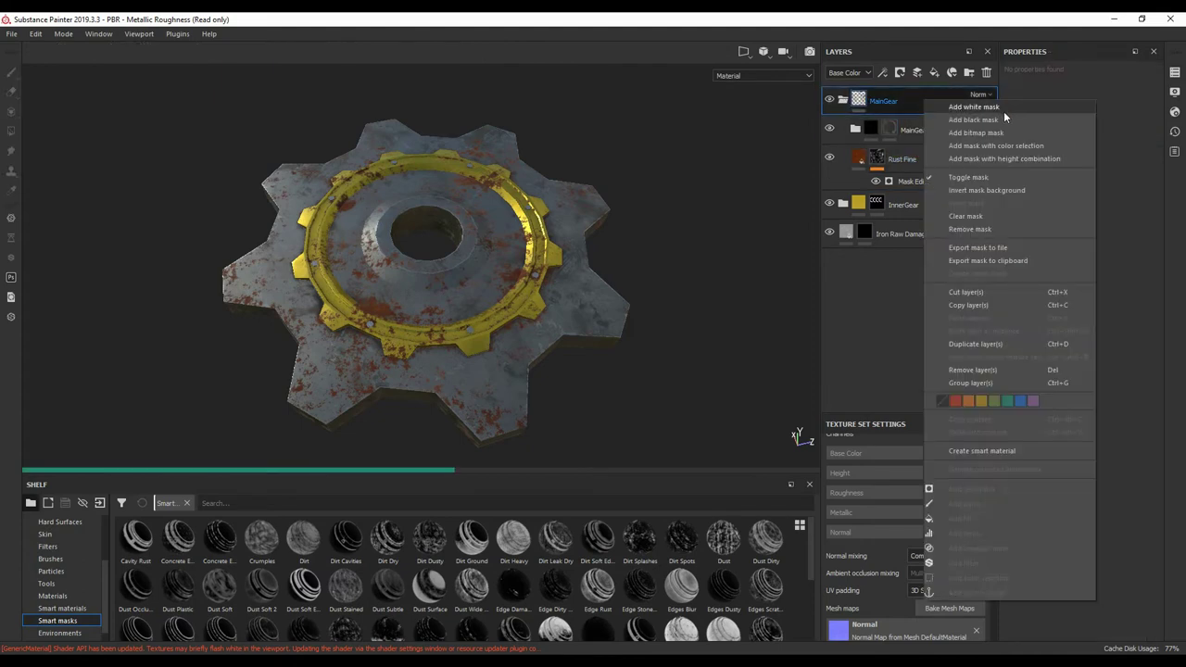
left_click(1004, 111)
left_click(11, 130)
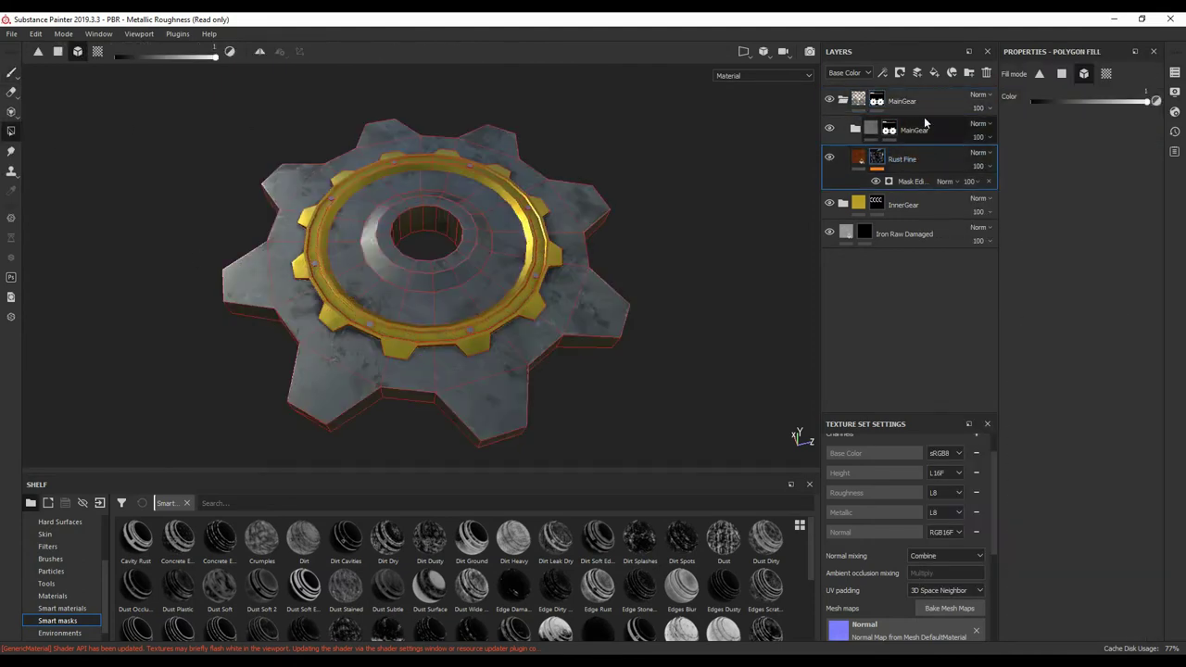
key("ctrl+z")
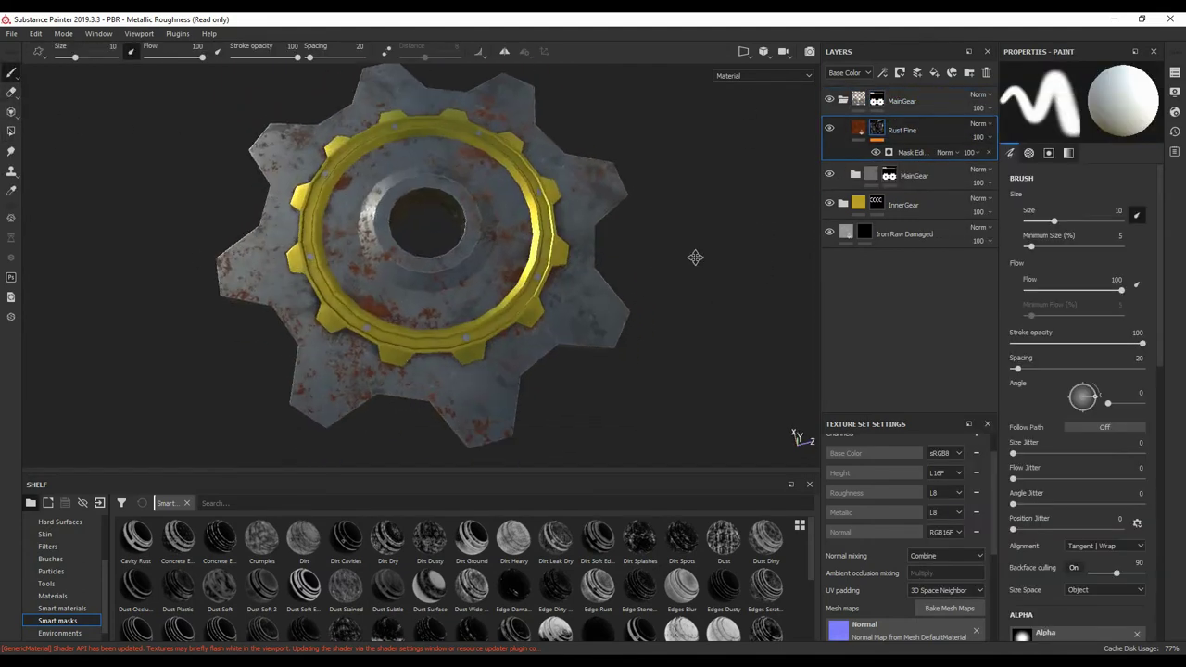
left_click(900, 147)
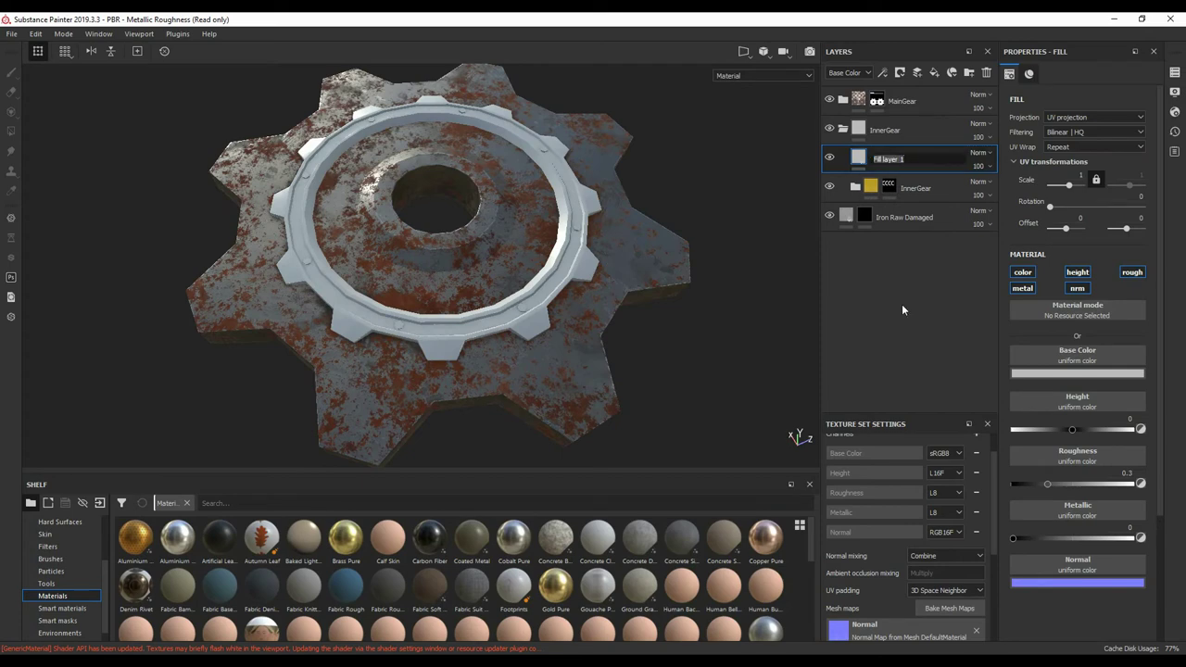
Name the fill layer Dirt, set its colour to 0.07 grey, and apply the Soft Dirt mask
type("Dirt")
key("Return")
left_click(1028, 373)
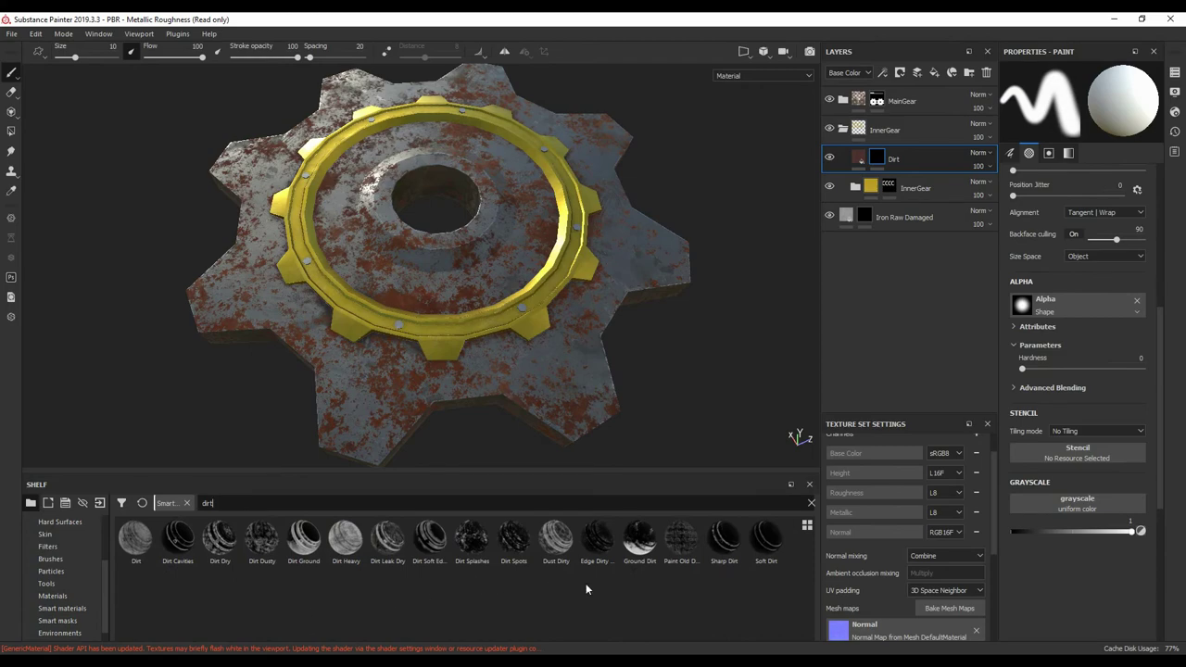
left_click_drag(766, 537, 901, 163)
left_click_drag(802, 297, 723, 241, "alt")
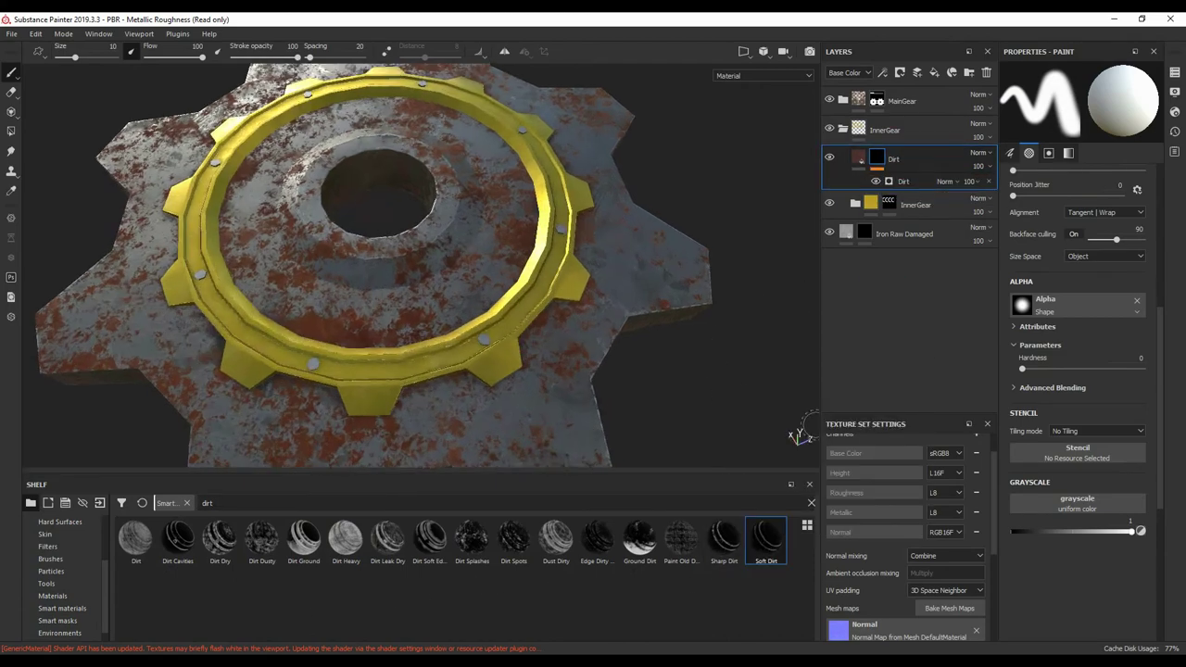
Add a black mask to InnerGear and select the Dirt generator
right_click(925, 130)
left_click(1023, 149)
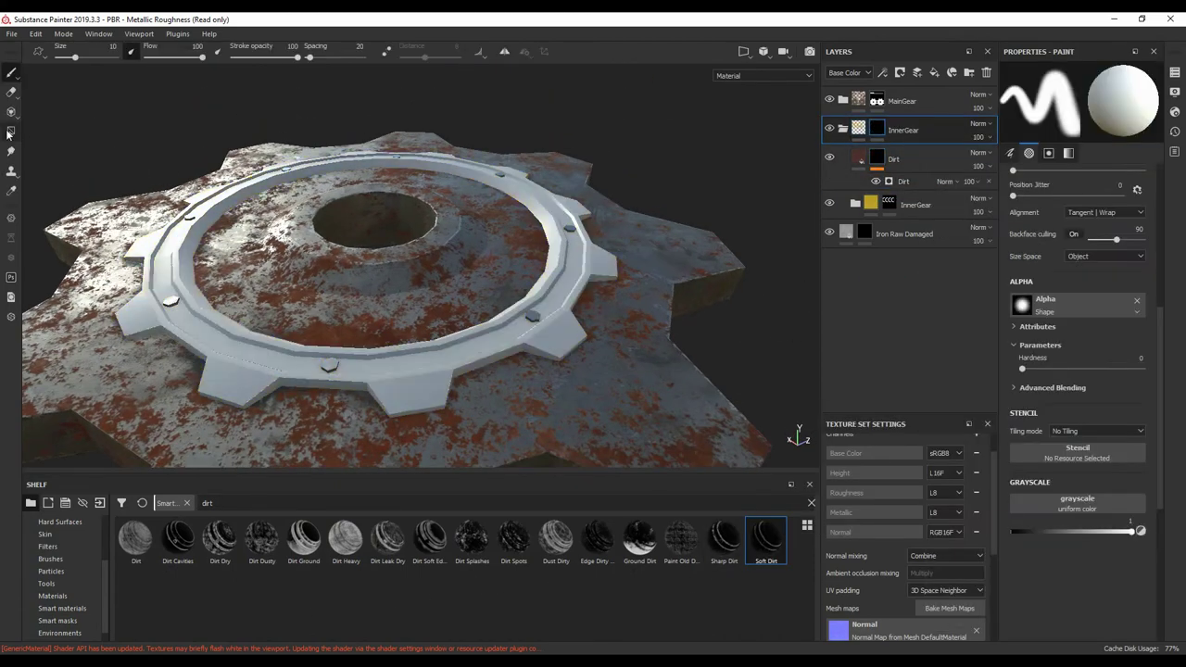
left_click(927, 180)
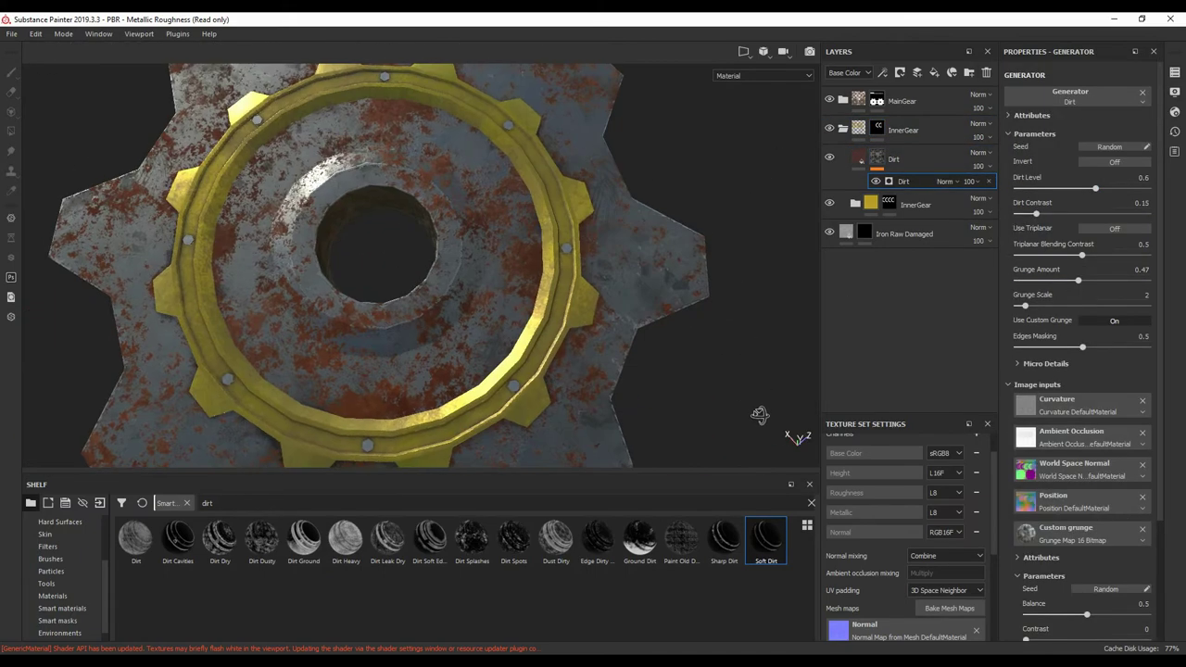
Raise the Dirt generator level, then set Rust Fine's height position to 0.45
left_click_drag(1098, 191, 1124, 191)
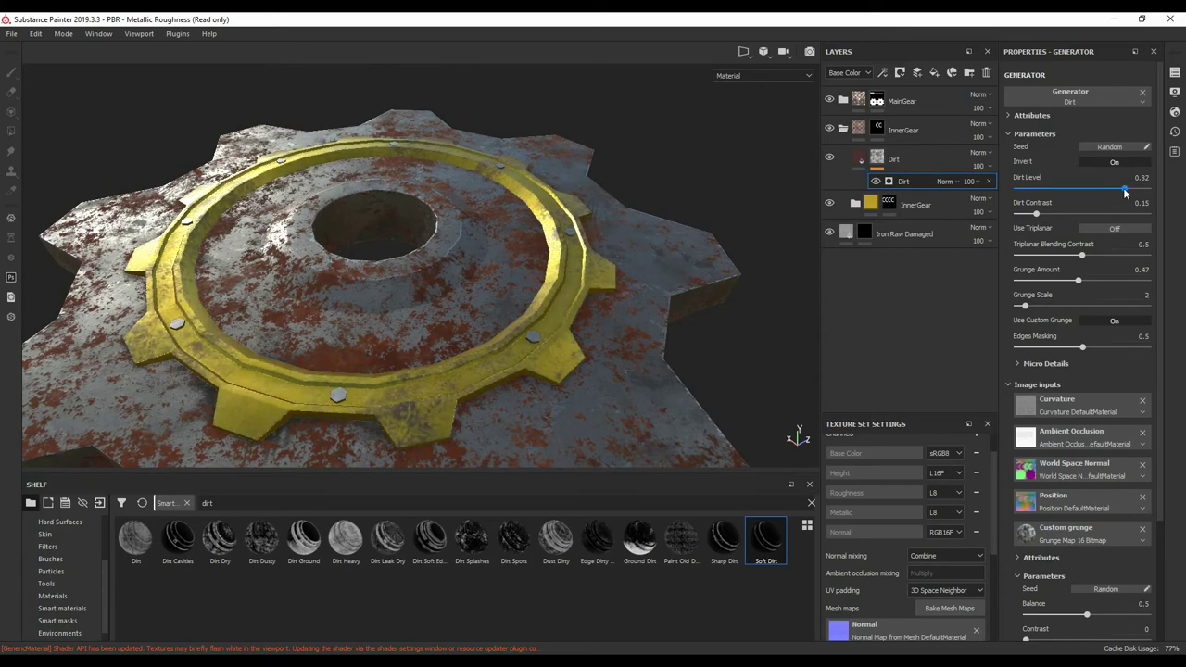
left_click_drag(649, 278, 718, 275, "alt")
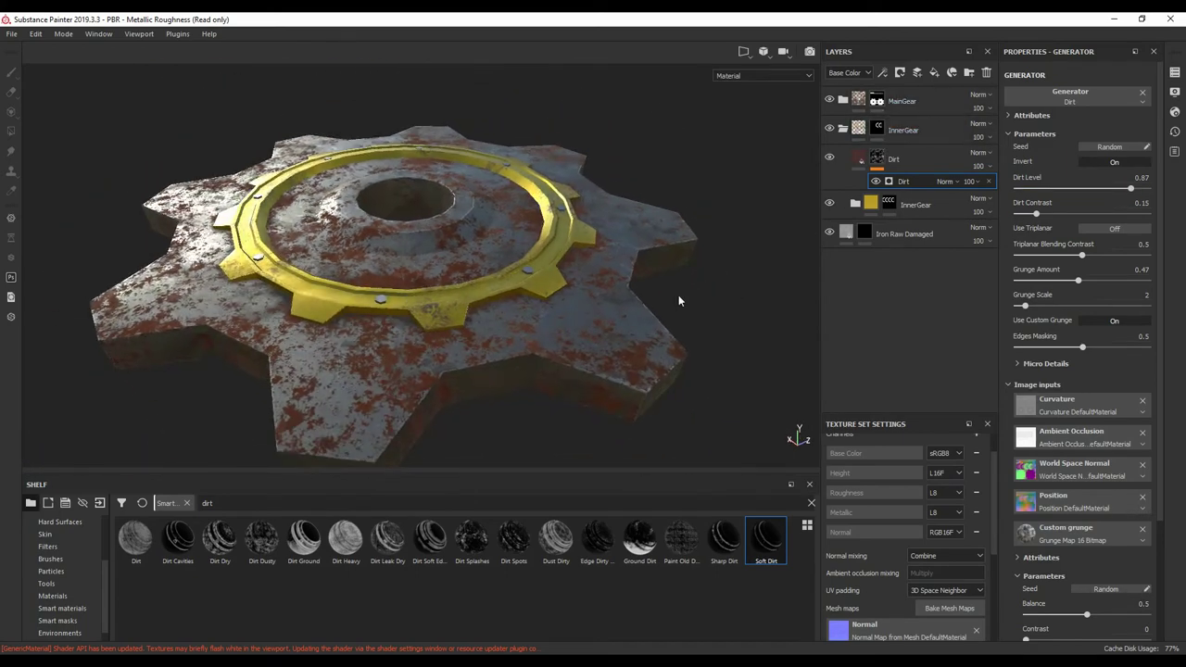
left_click(878, 128)
left_click(857, 131)
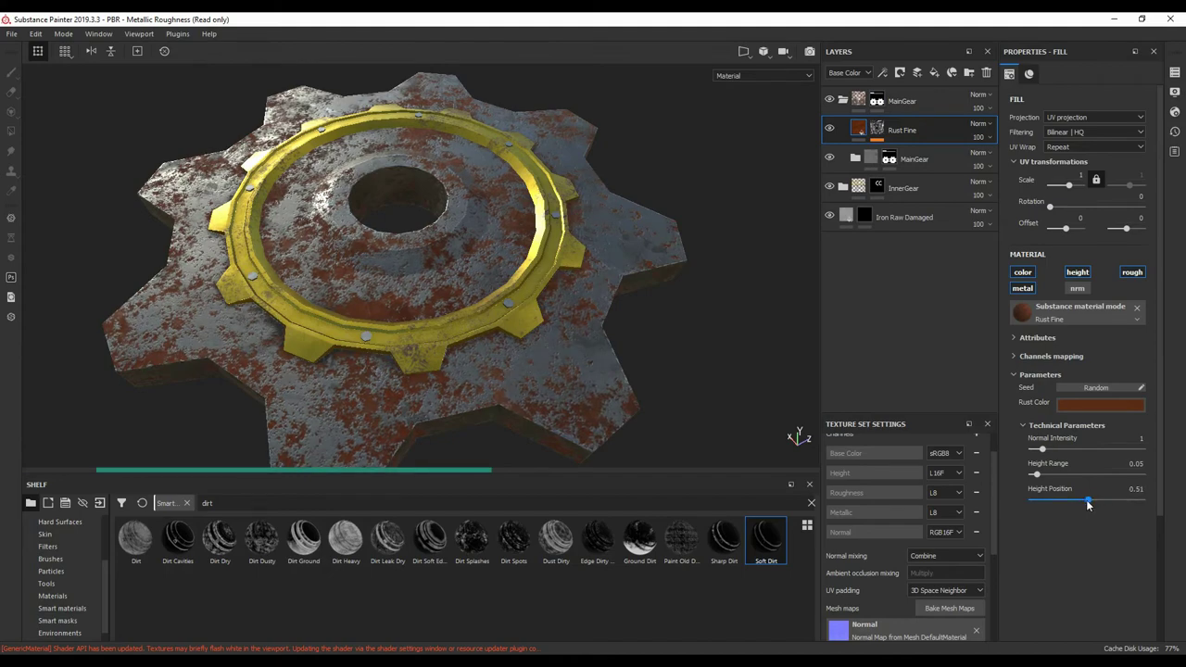
left_click_drag(411, 362, 482, 306, "alt")
left_click(1137, 488)
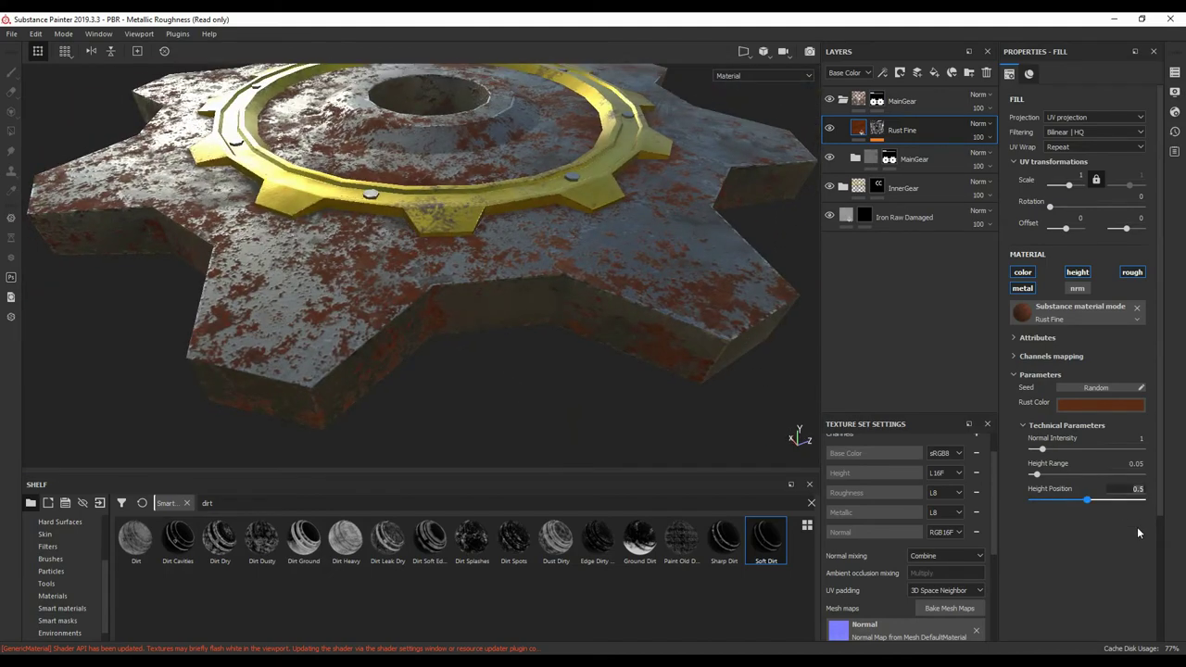
type("0.45")
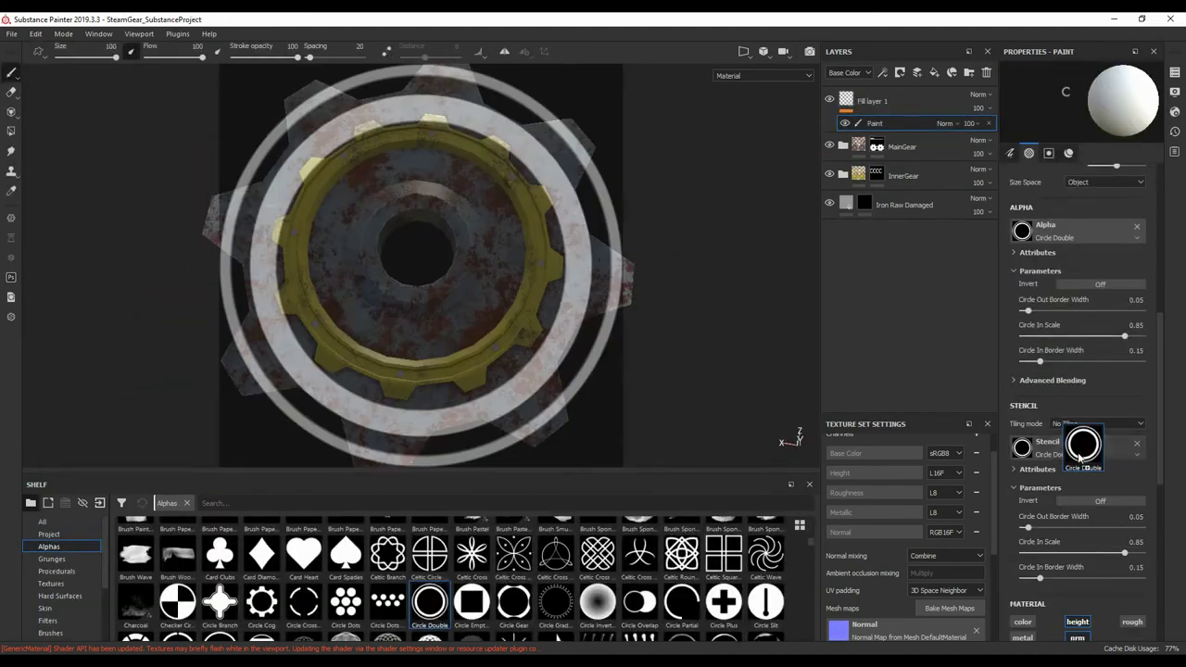
Load Circle Double as the painting stencil and adjust its placement
left_click_drag(1079, 452, 1028, 447)
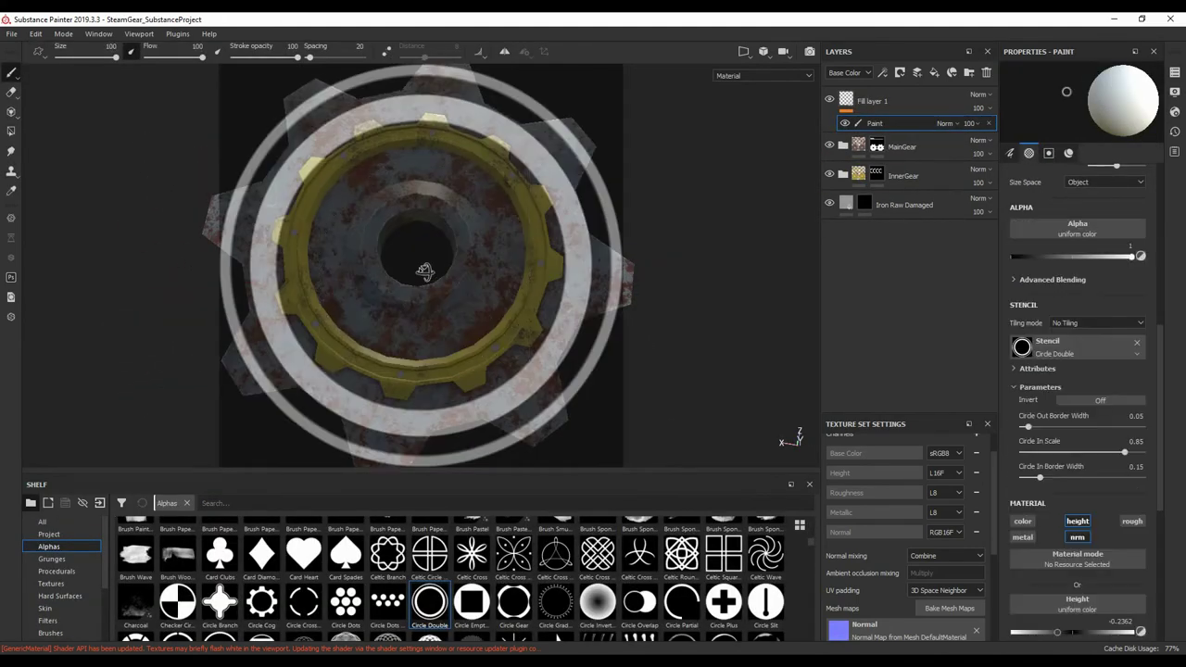
scroll(563, 326, "up", 5)
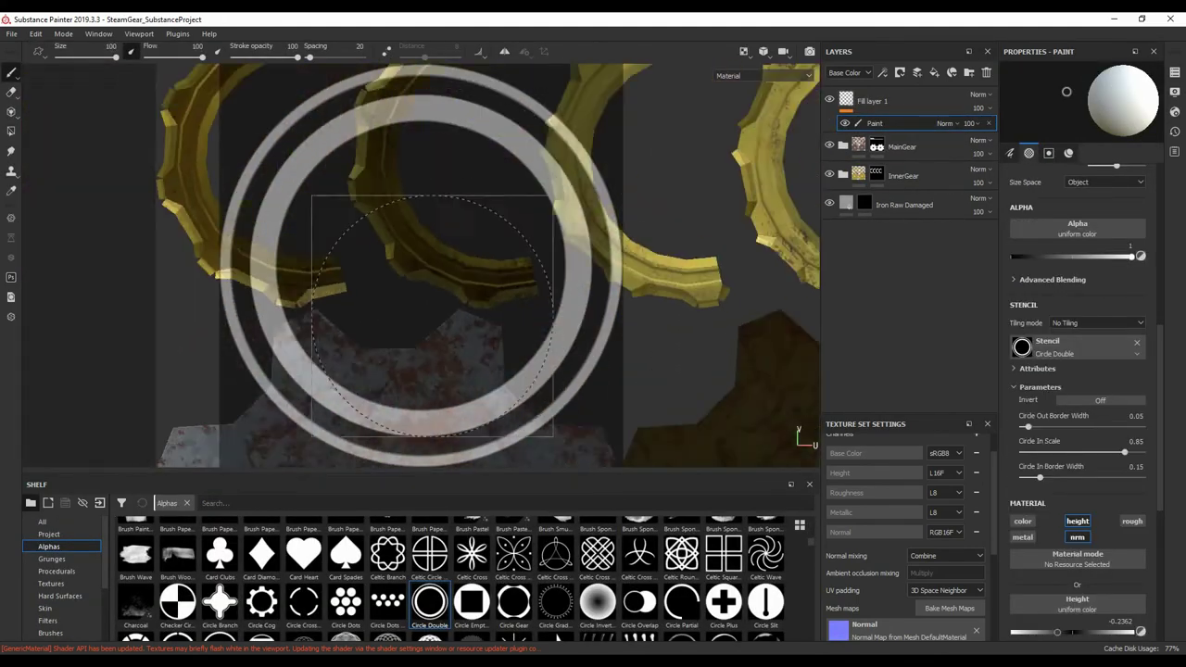
scroll(1163, 347, "up", 1)
scroll(1075, 371, "up", 4)
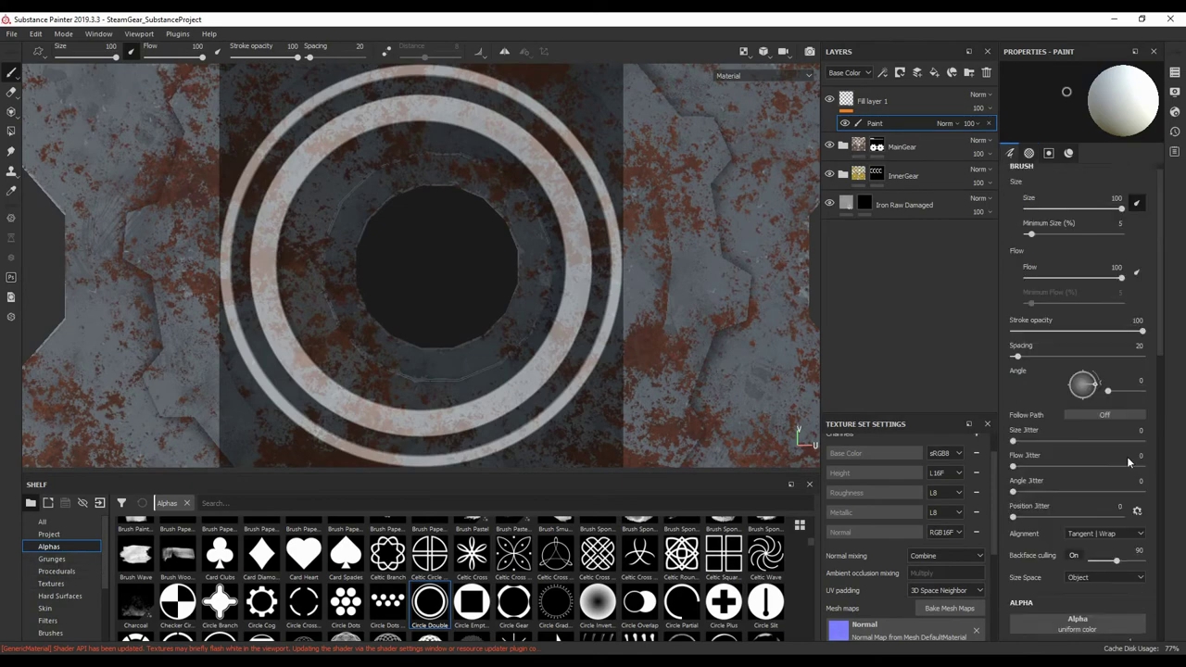
left_click_drag(1123, 221, 1078, 222)
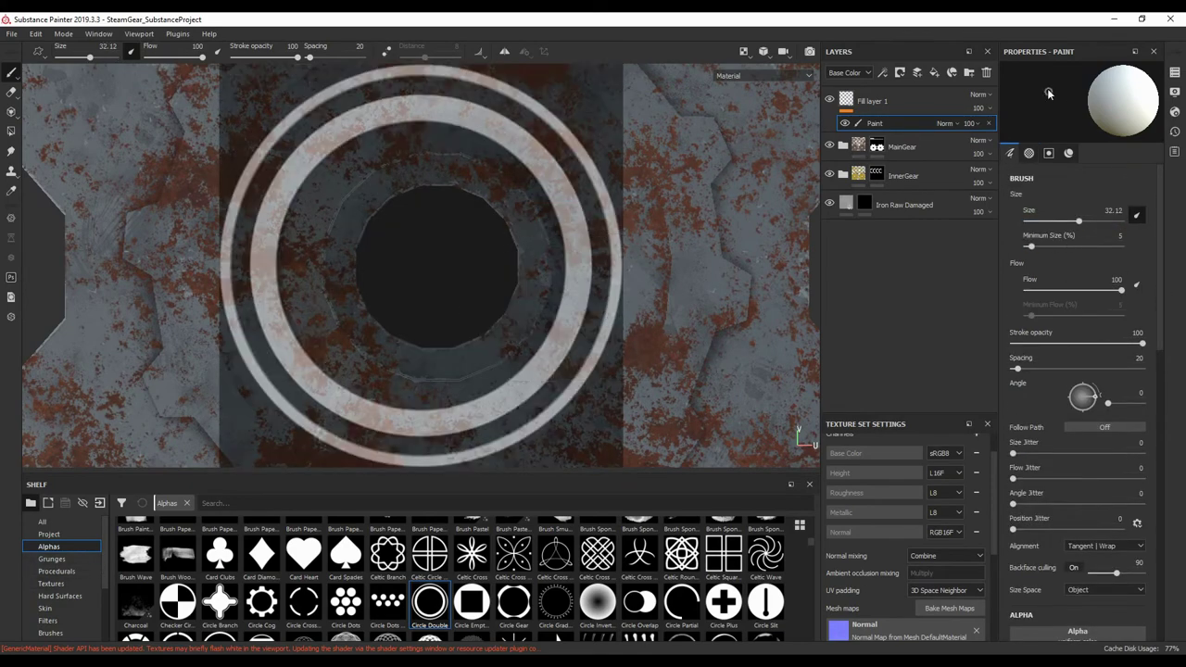
scroll(1075, 370, "down", 5)
scroll(1075, 370, "up", 2)
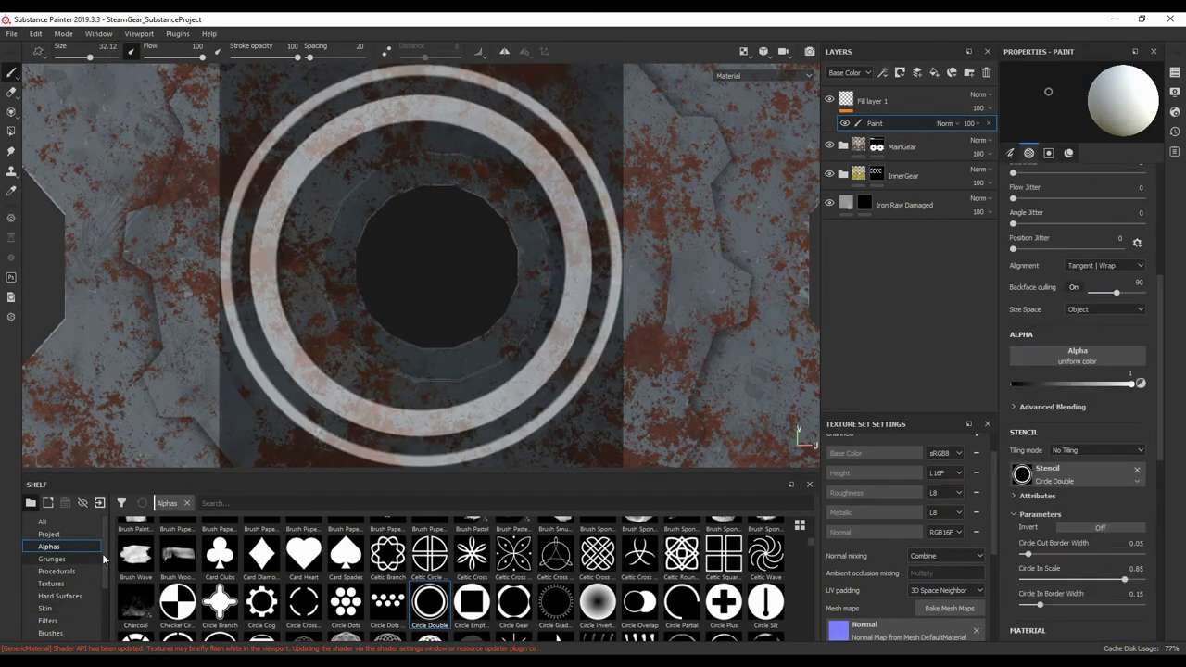
scroll(65, 566, "down", 2)
With the Basic Hard brush, align the gear under the stencil and paint ring arcs around the hole
left_click(50, 584)
left_click(555, 540)
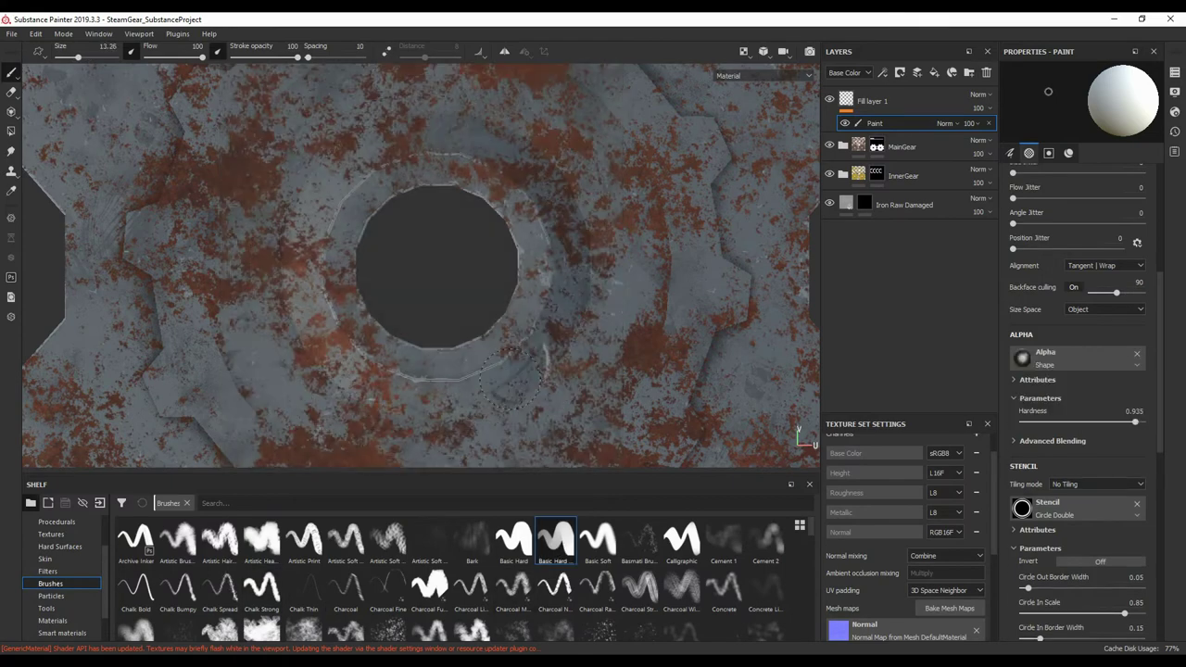
left_click_drag(510, 375, 415, 360, "alt")
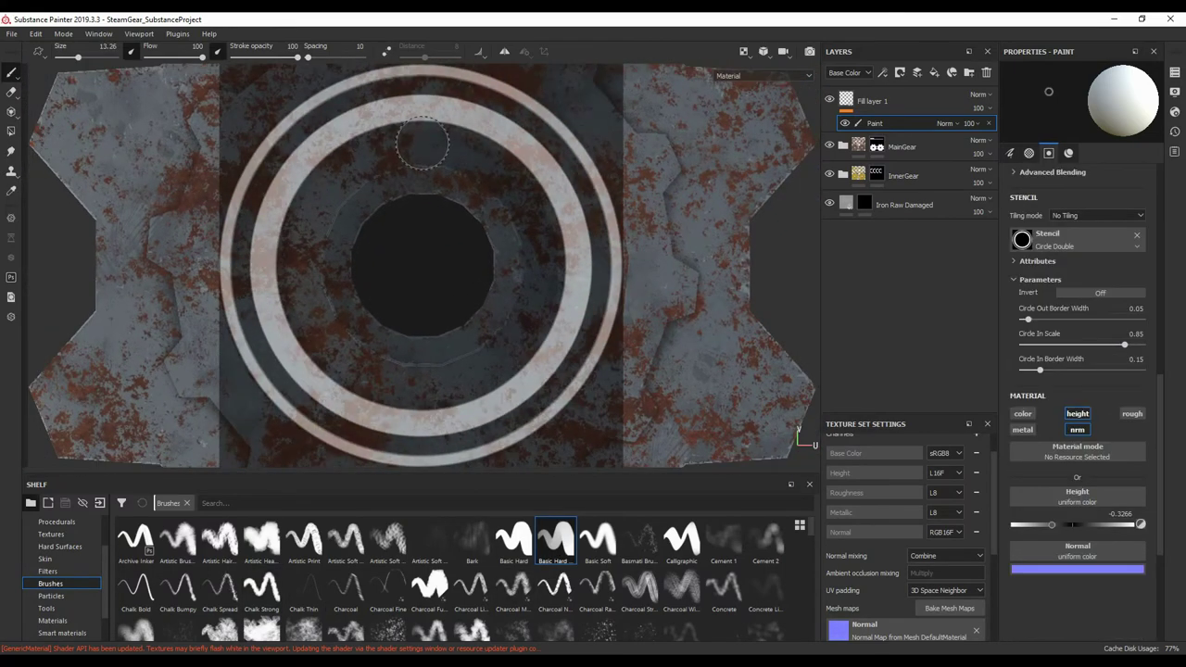
left_click_drag(422, 144, 432, 305, "alt")
left_click_drag(477, 212, 554, 324)
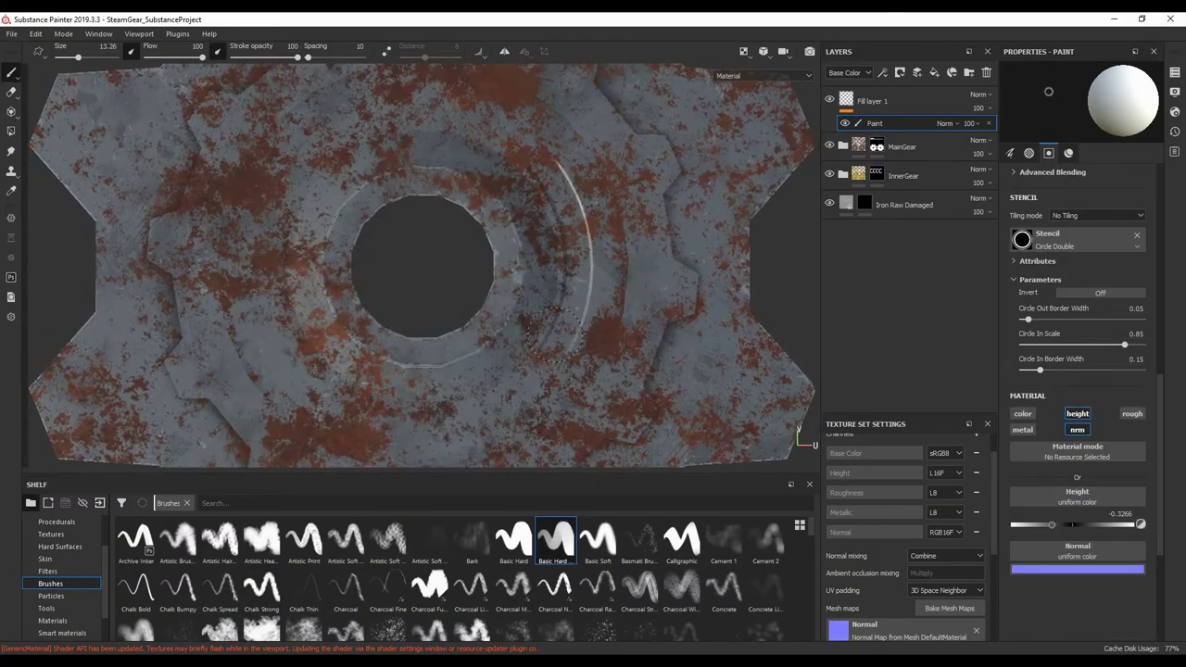
left_click_drag(343, 398, 275, 196)
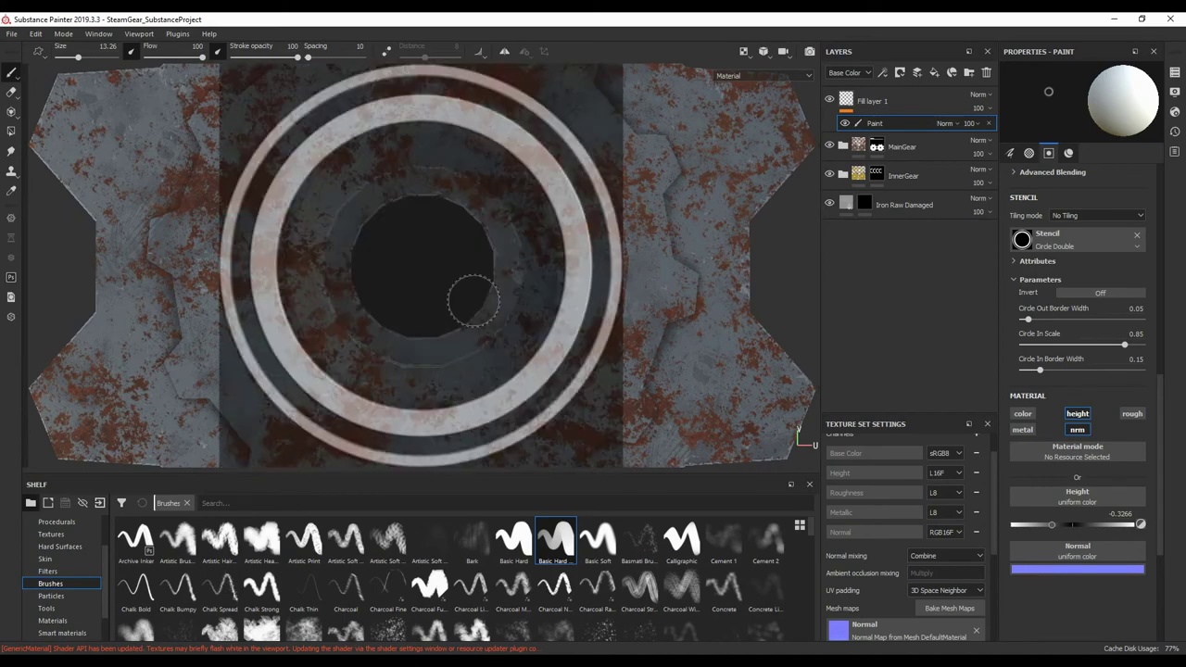
Enlarge the stencil rings and paint the outer ring's arcs around the hole
right_click_drag(470, 297, 220, 302)
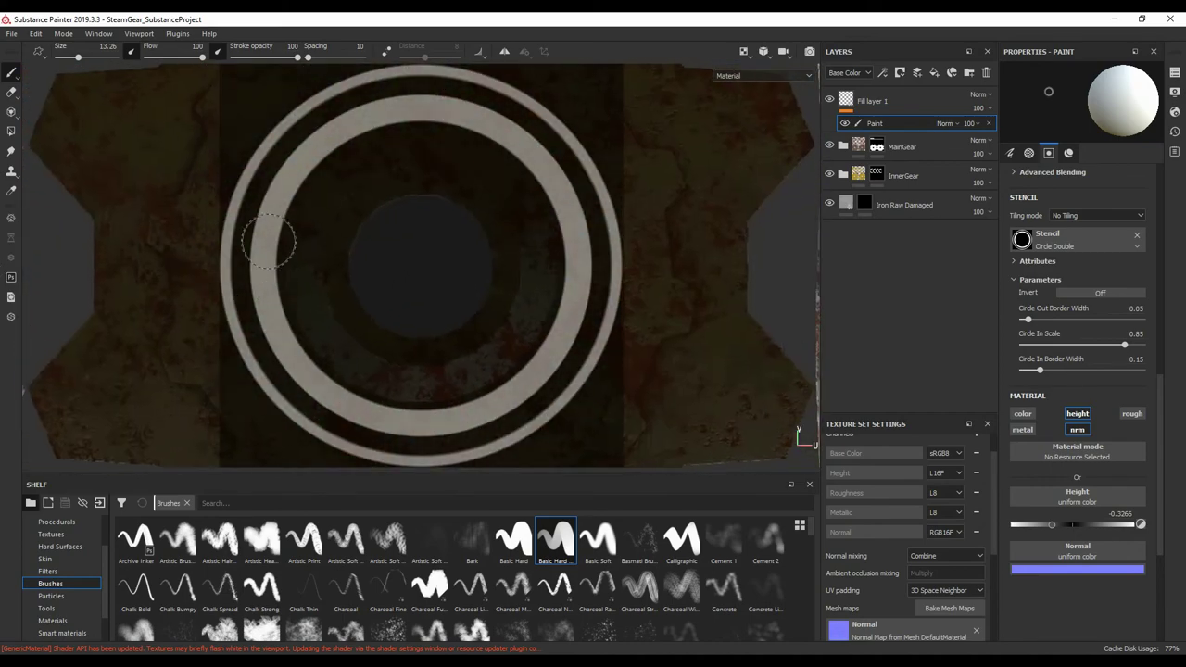
left_click_drag(268, 243, 317, 381)
left_click_drag(556, 176, 278, 190)
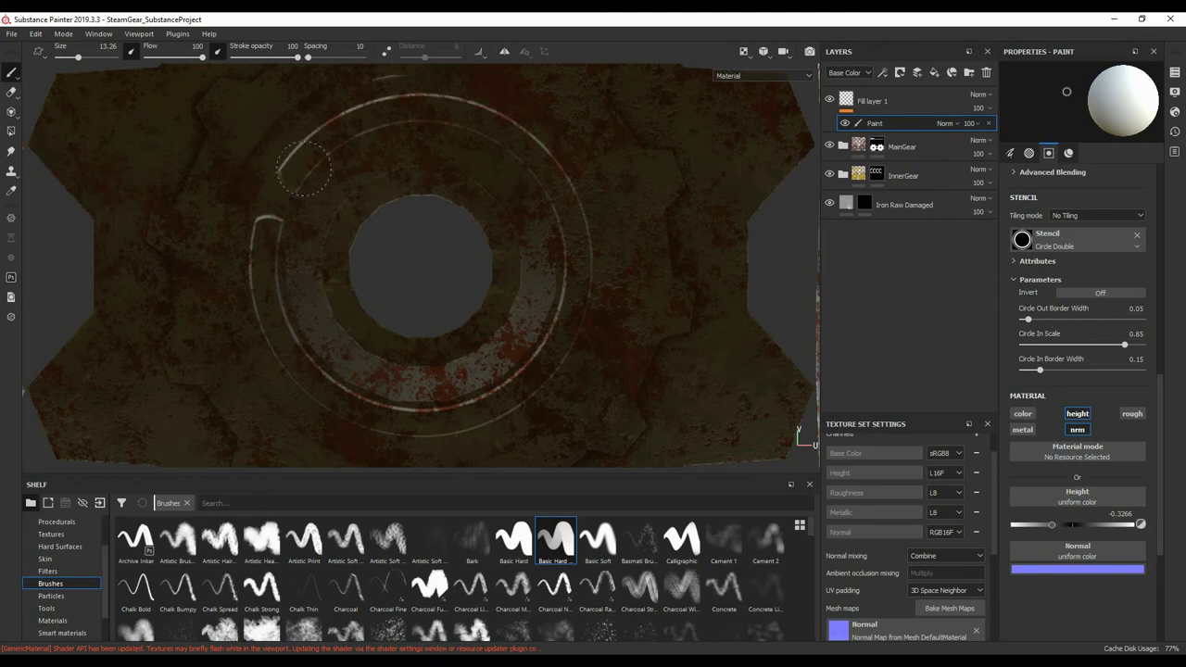
key("e")
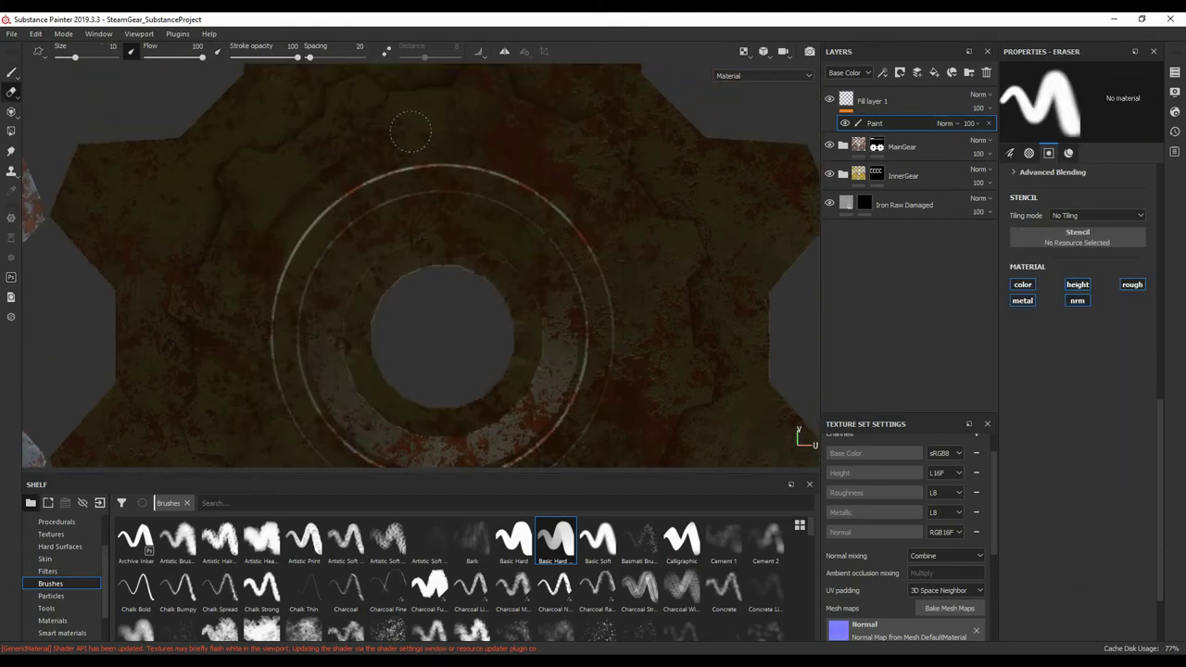
scroll(466, 313, "down", 5)
key("F1")
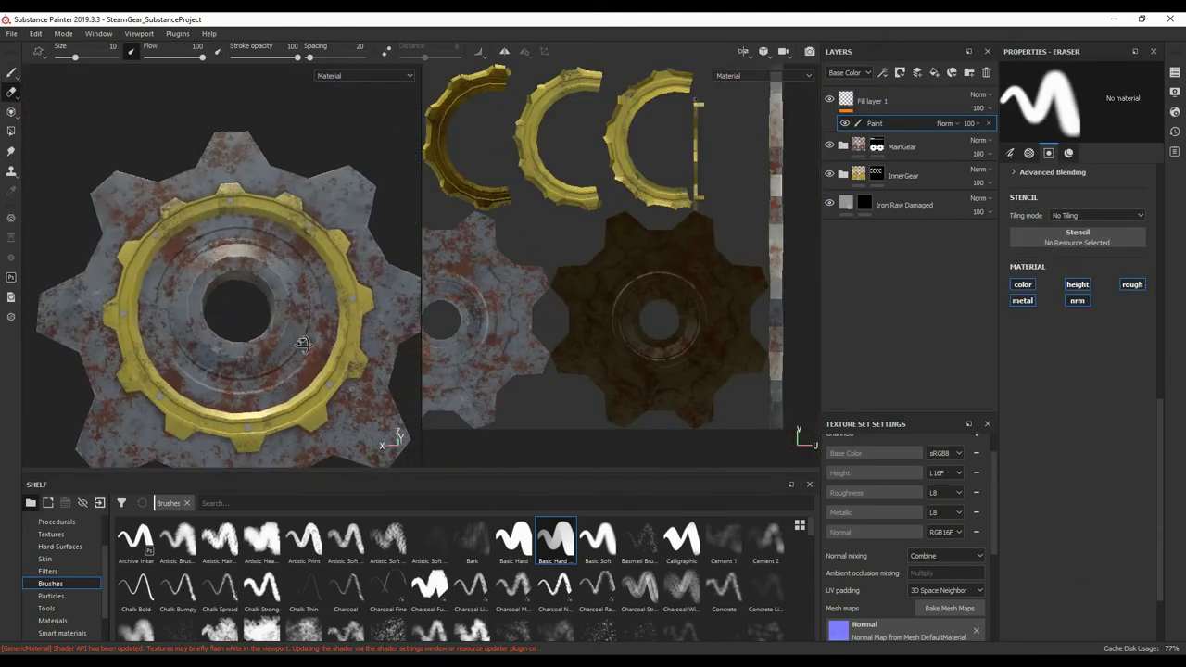
Set the engraving fill layer's height to -0.4774 and rename it Detail
left_click(891, 97)
left_click_drag(1077, 382, 1066, 383)
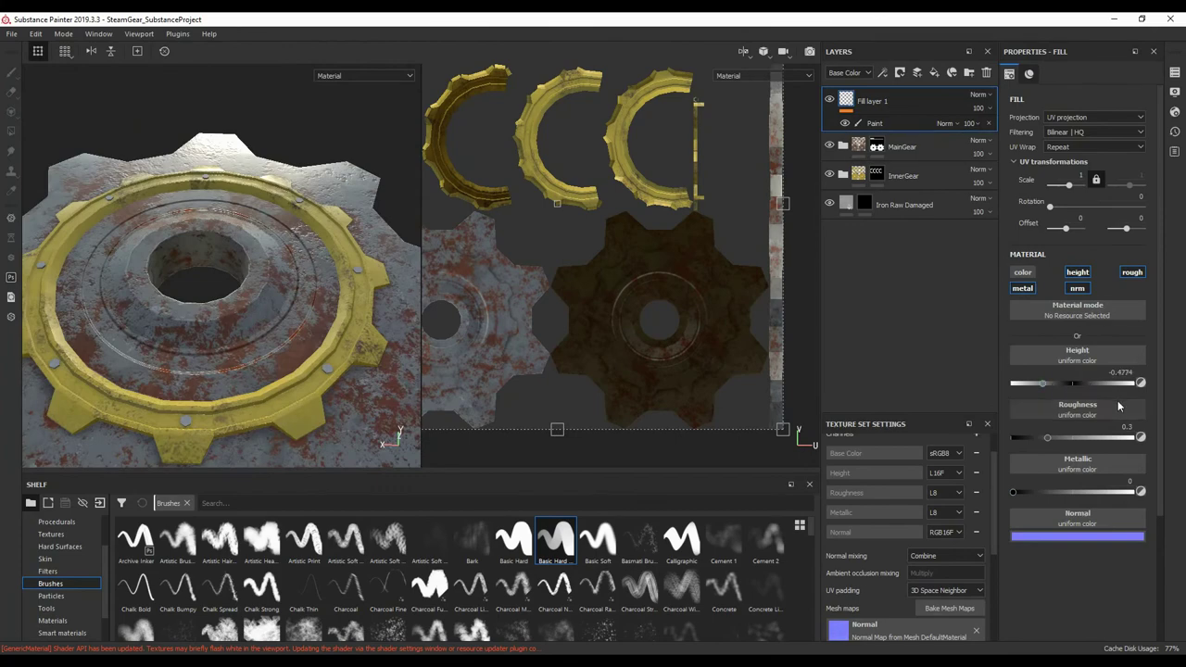
double_click(883, 102)
type("Deatil")
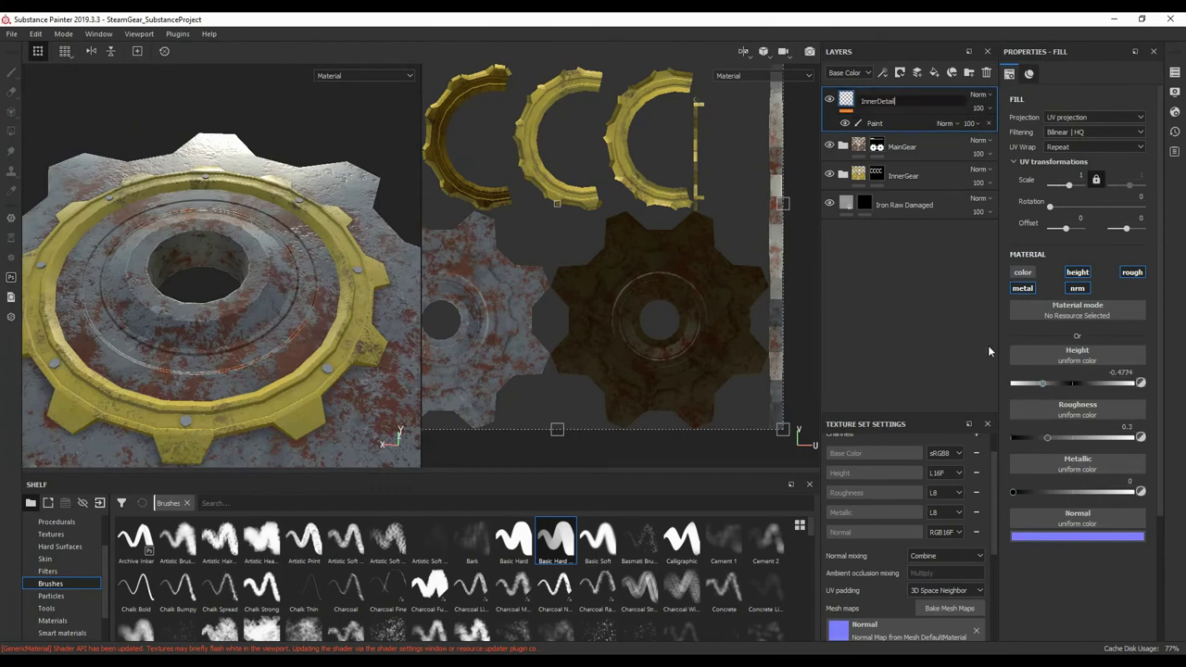
key("Return")
left_click_drag(278, 241, 313, 234, "alt")
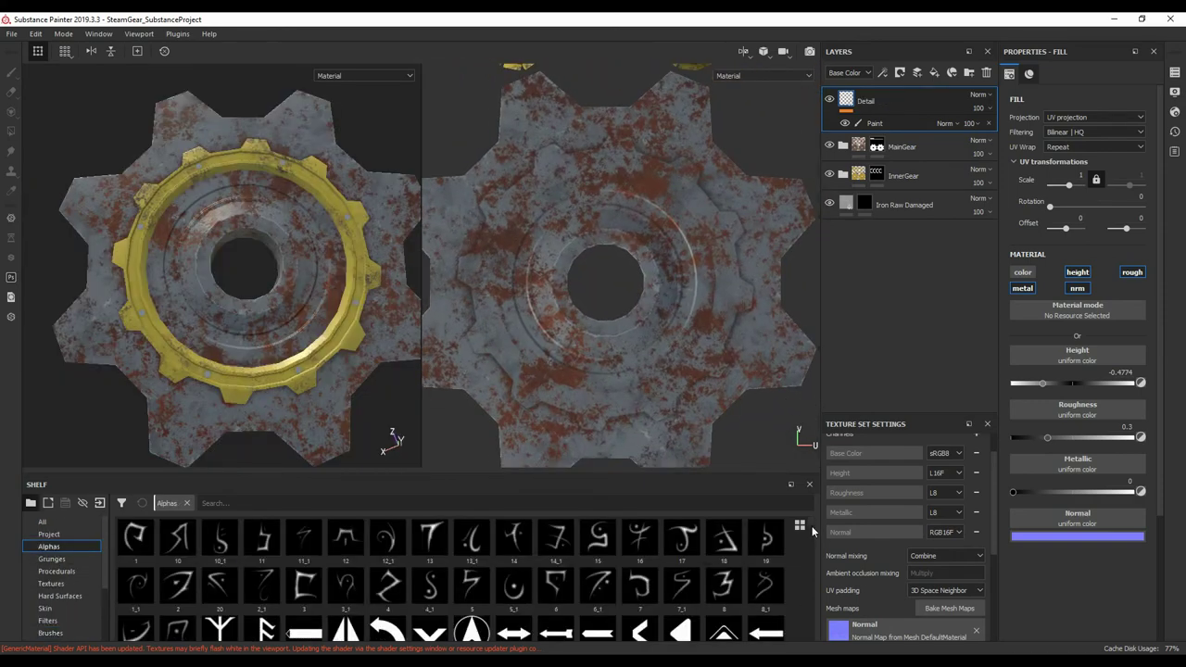
key("e")
scroll(813, 534, "down", 5)
scroll(814, 542, "down", 5)
scroll(814, 545, "down", 5)
On the Detail mask, load the Circle Double stencil, pick Basic Hard, and centre the gear's hole under it
left_click(899, 126)
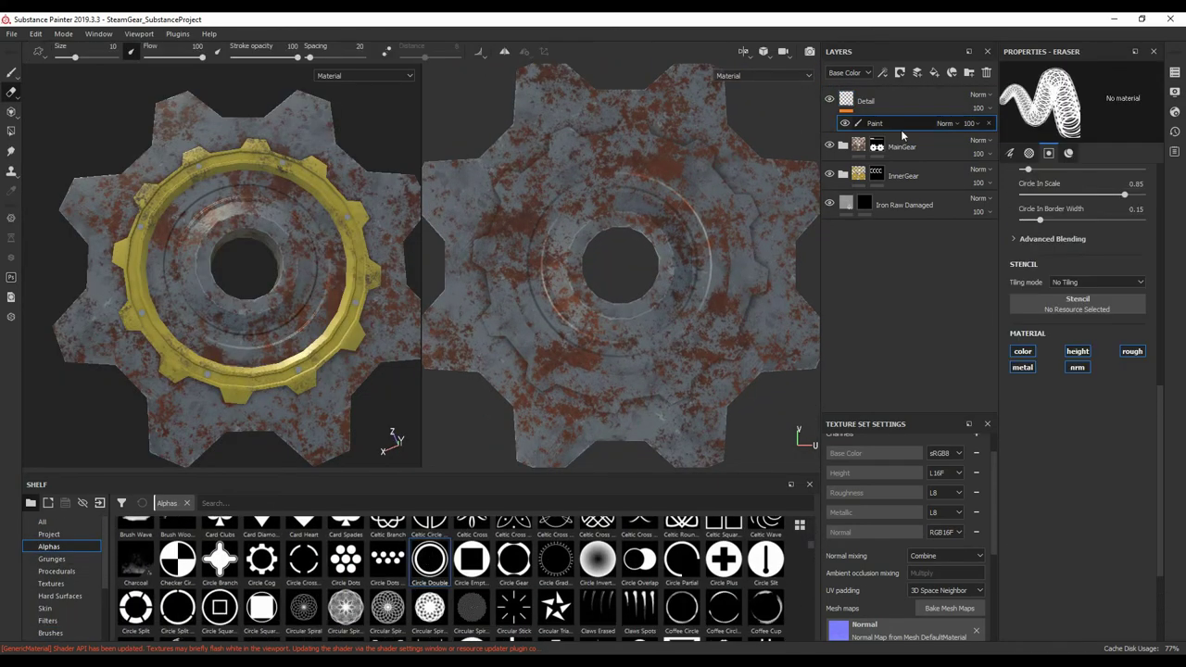
left_click_drag(429, 559, 1077, 301)
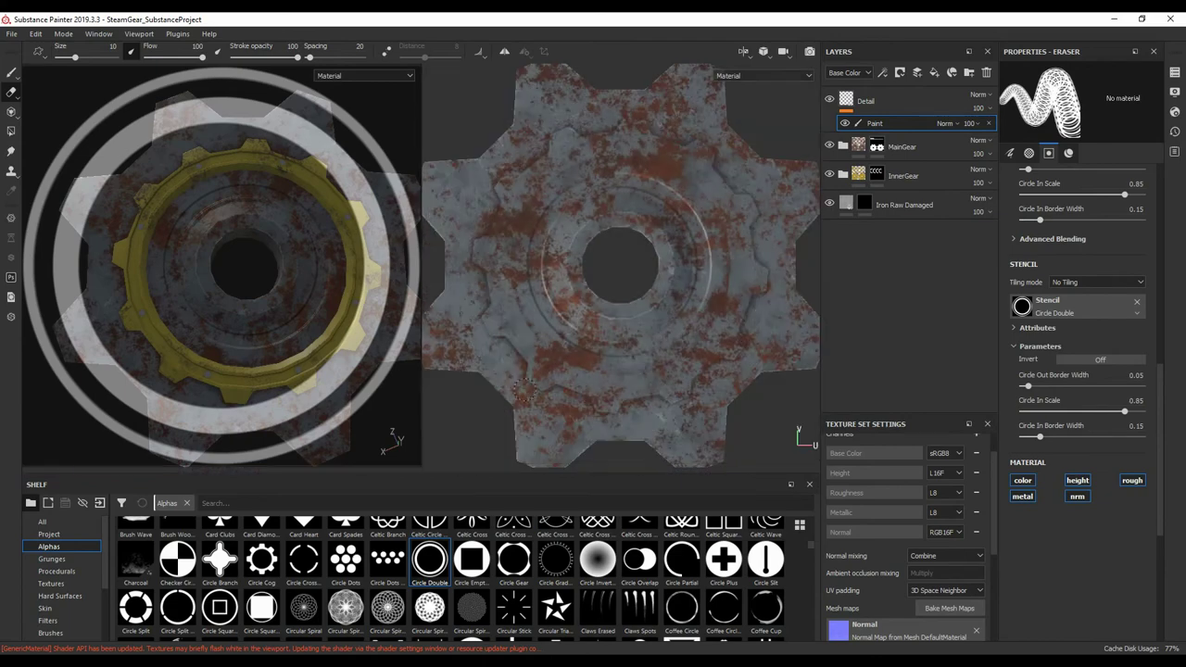
left_click(50, 633)
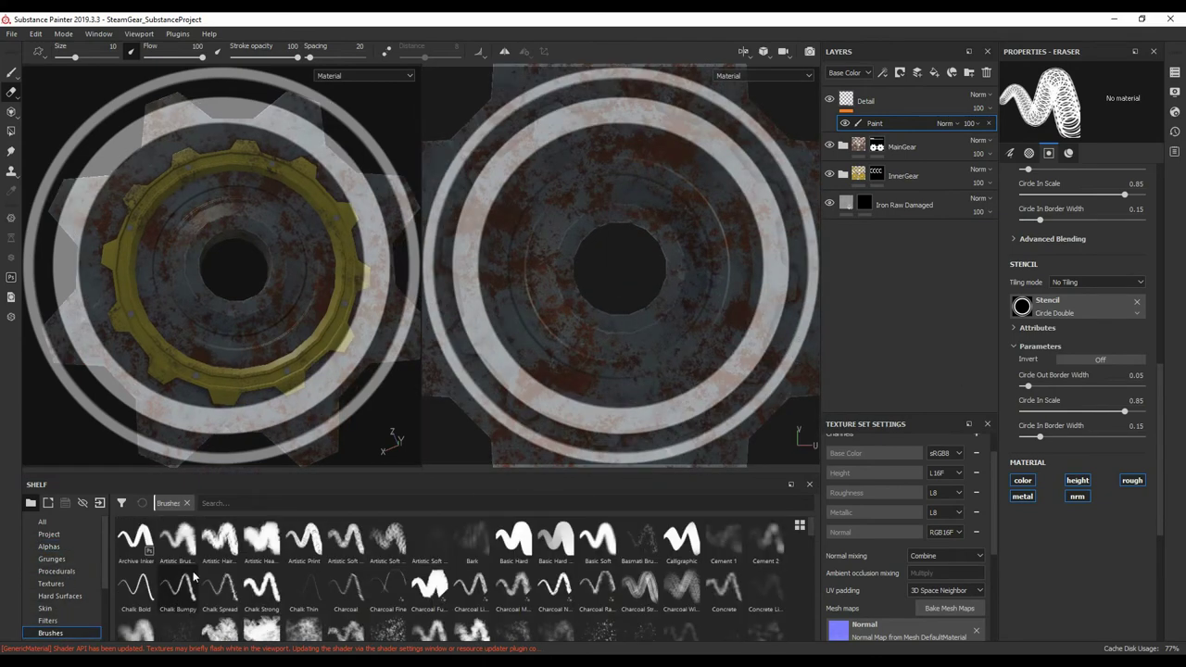
left_click(516, 548)
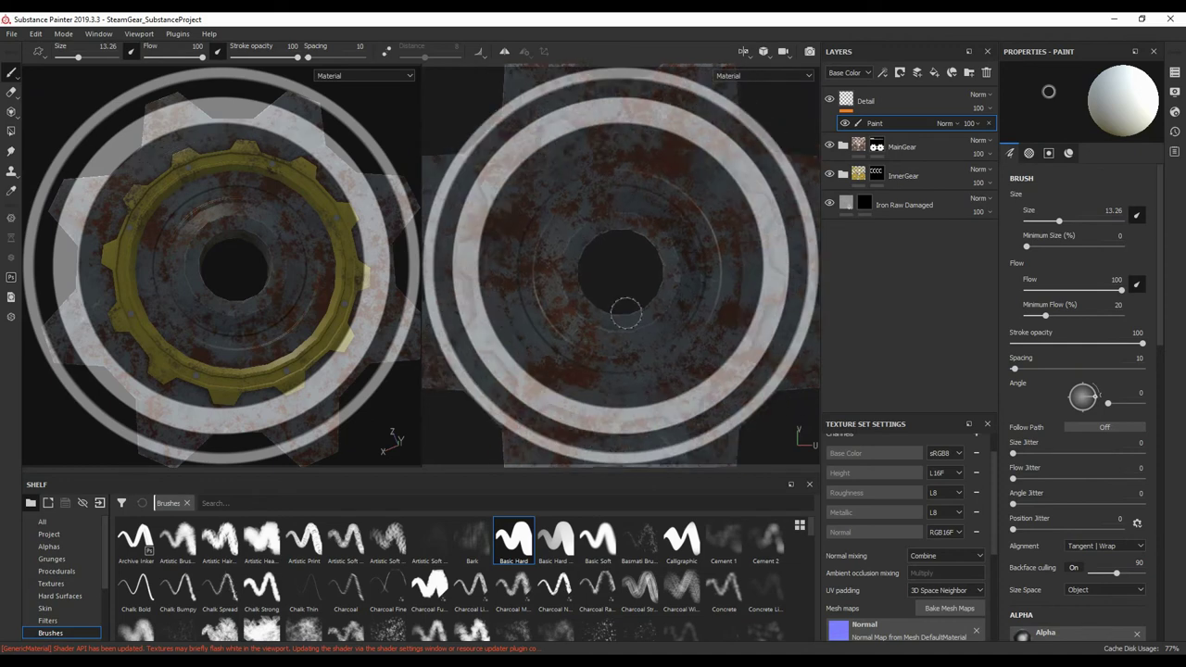
middle_click_drag(637, 336, 634, 331)
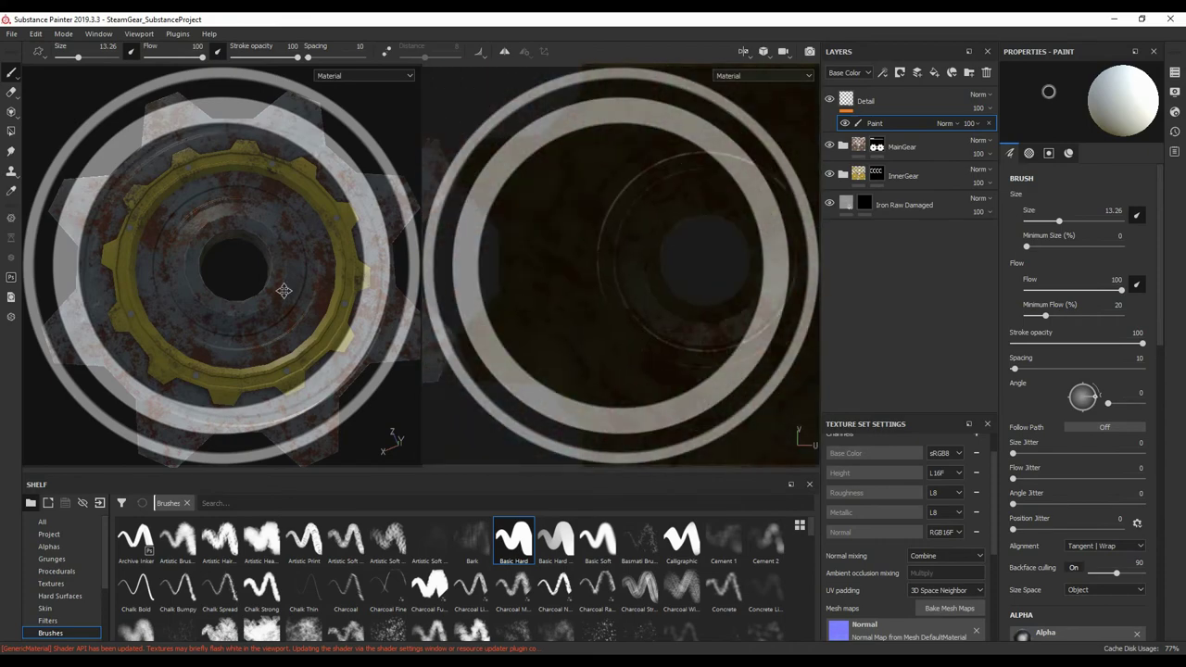
middle_click_drag(611, 293, 609, 297)
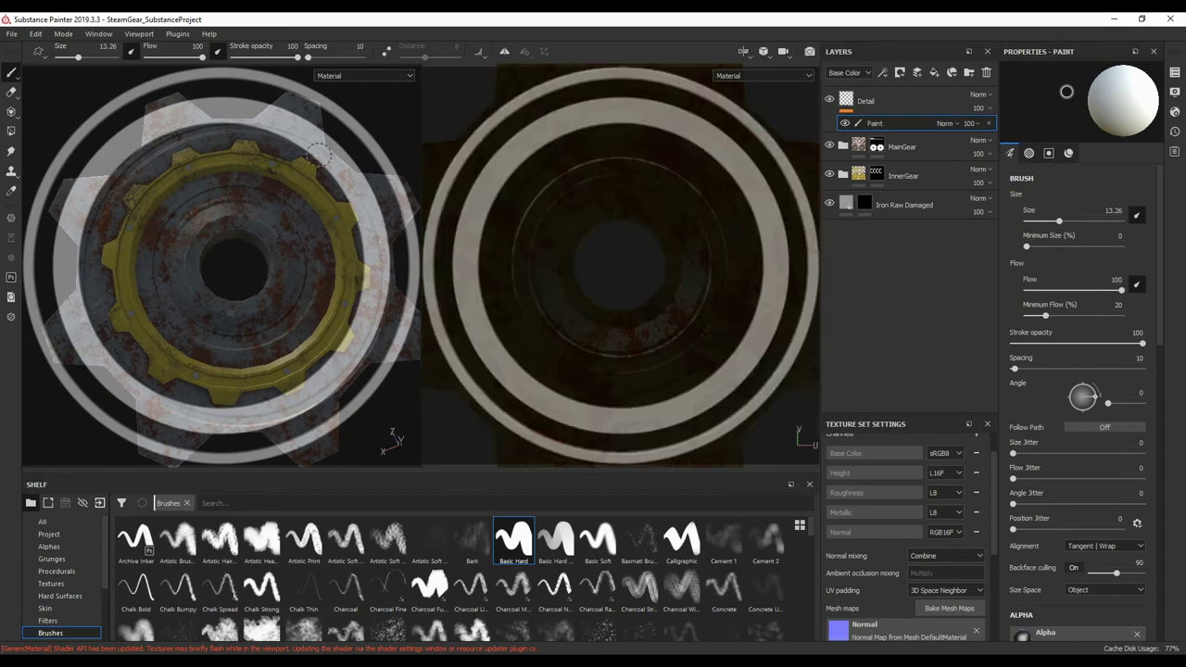
left_click(866, 100)
scroll(556, 325, "down", 2)
scroll(346, 306, "down", 3)
Return to a single full-width 3D view to review the engraved rings
scroll(347, 306, "up", 2)
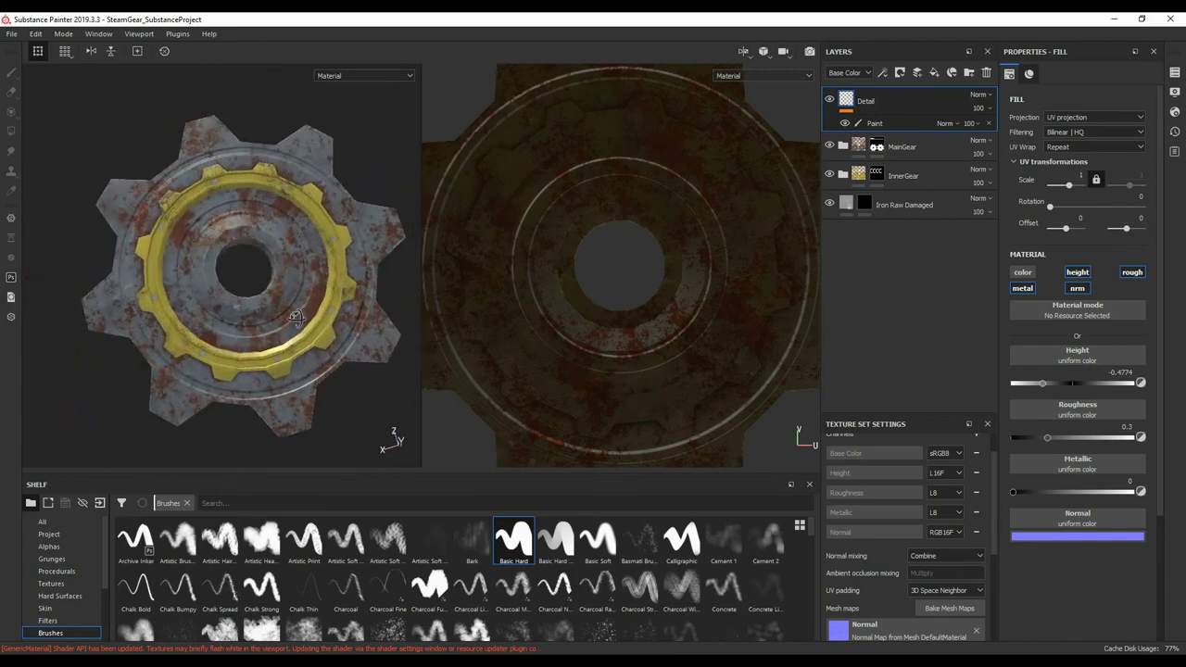
scroll(308, 330, "up", 2)
key("F2")
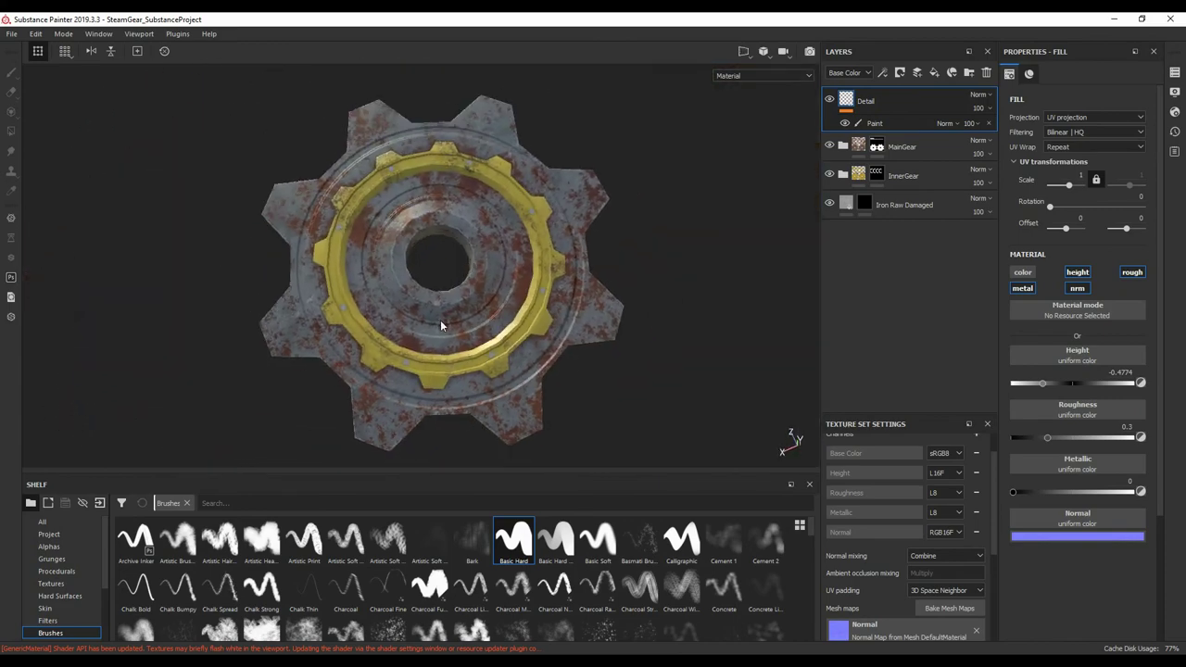